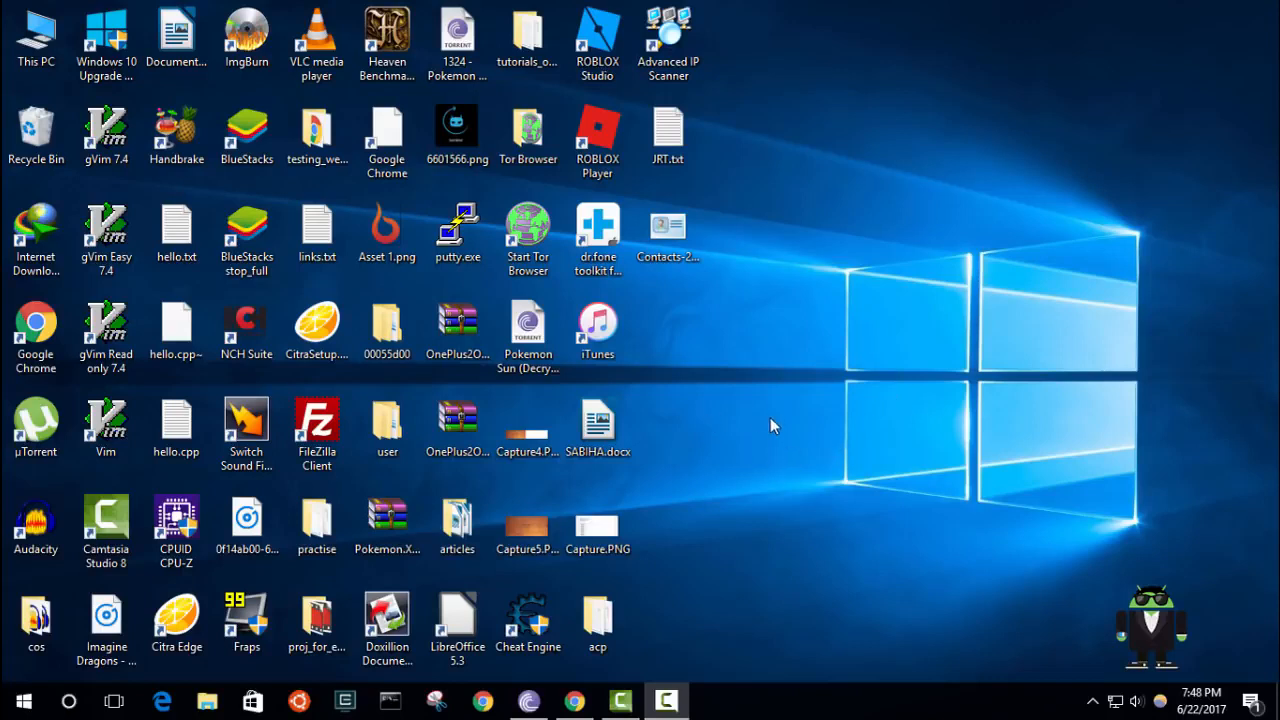
# Switch to Google Chrome, search the web for "java jdk" and open Oracle's Java SE Development Kit 8 downloads page
pyautogui.click(574, 703)
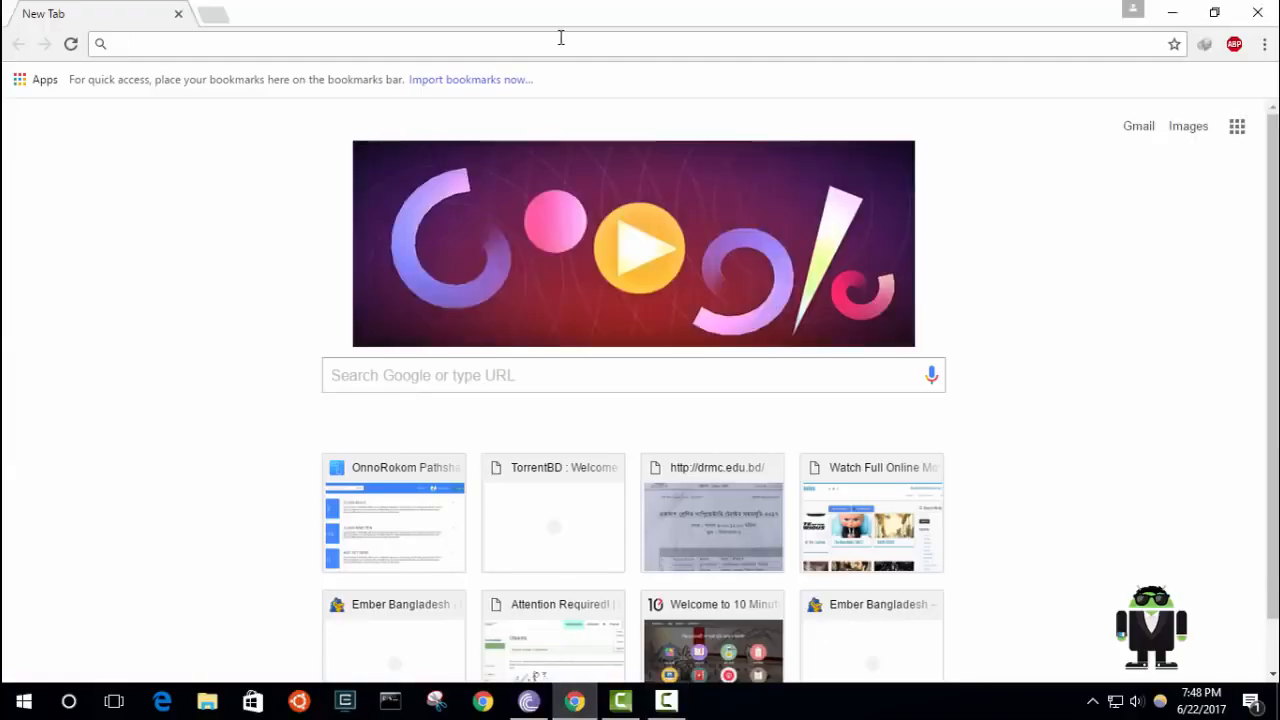
pyautogui.write('java ')
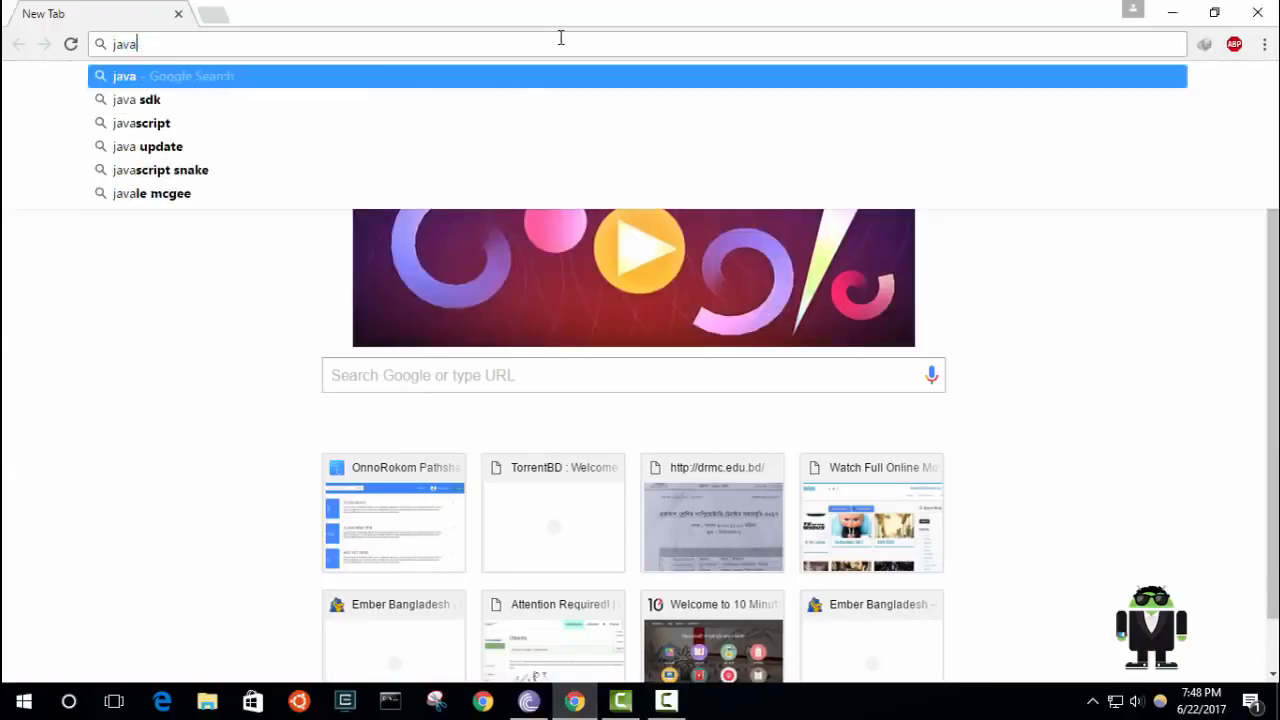
pyautogui.write('jdk')
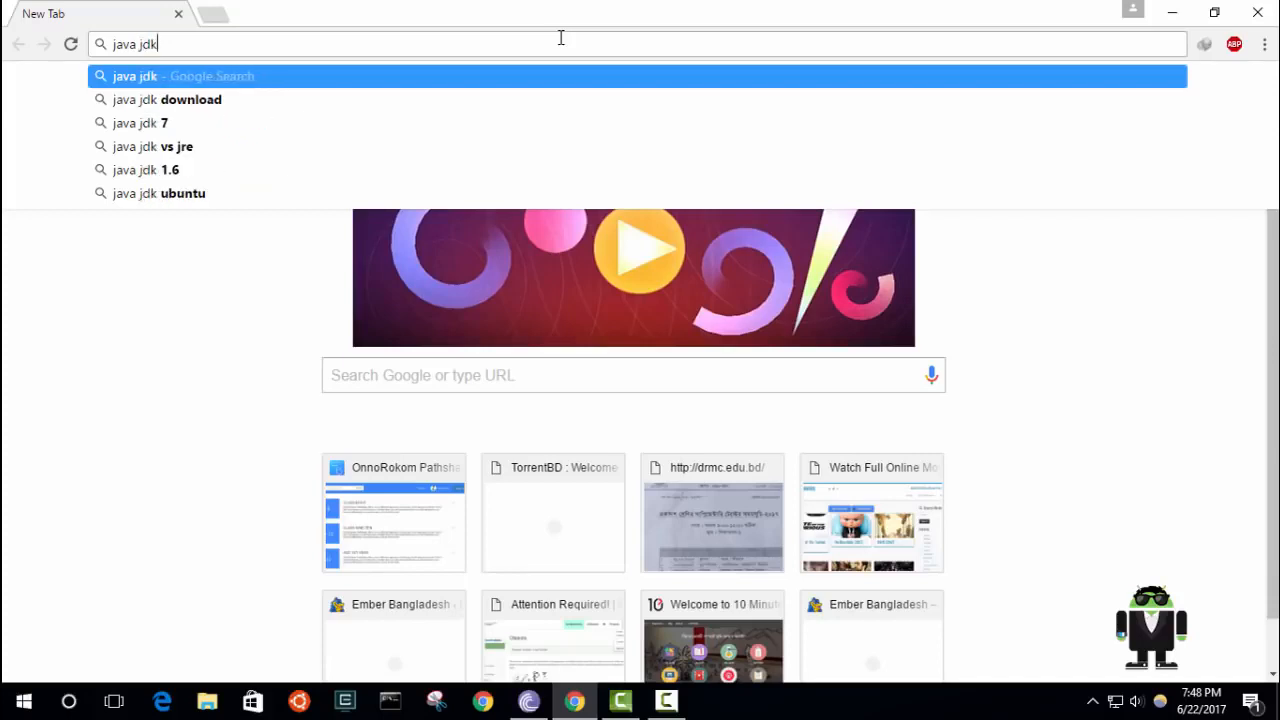
pyautogui.press('Return')
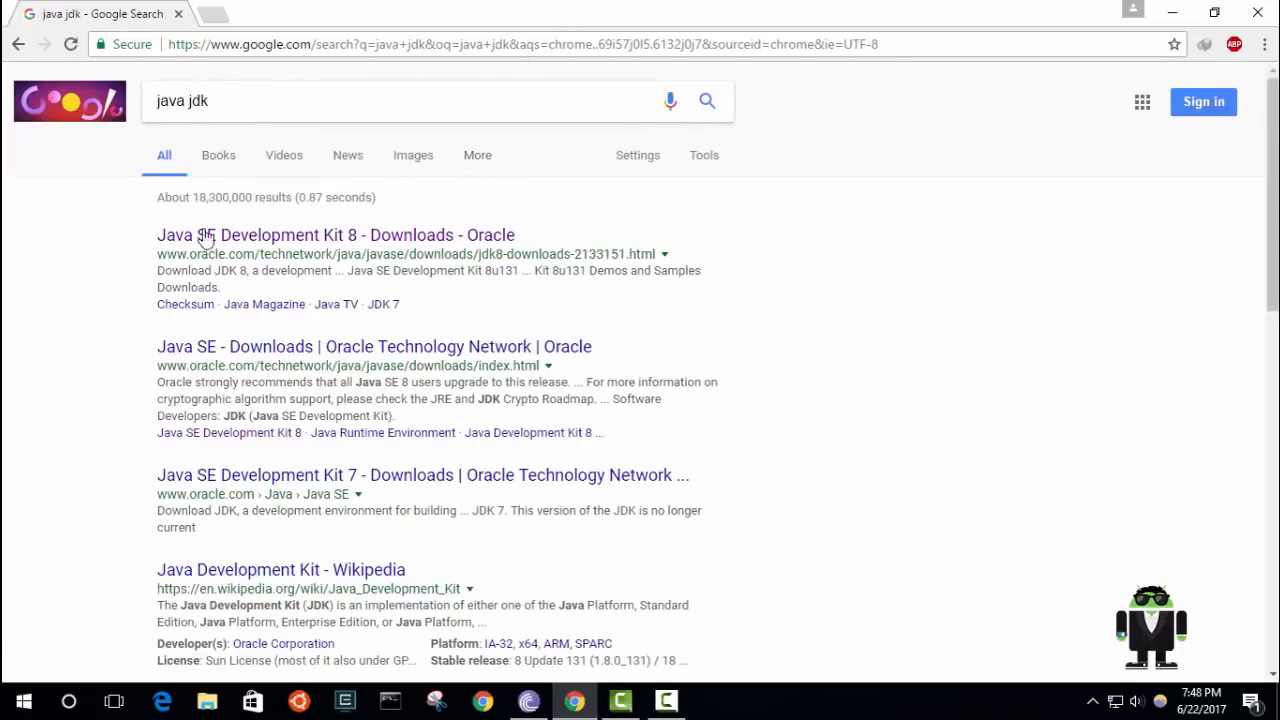
pyautogui.click(378, 241)
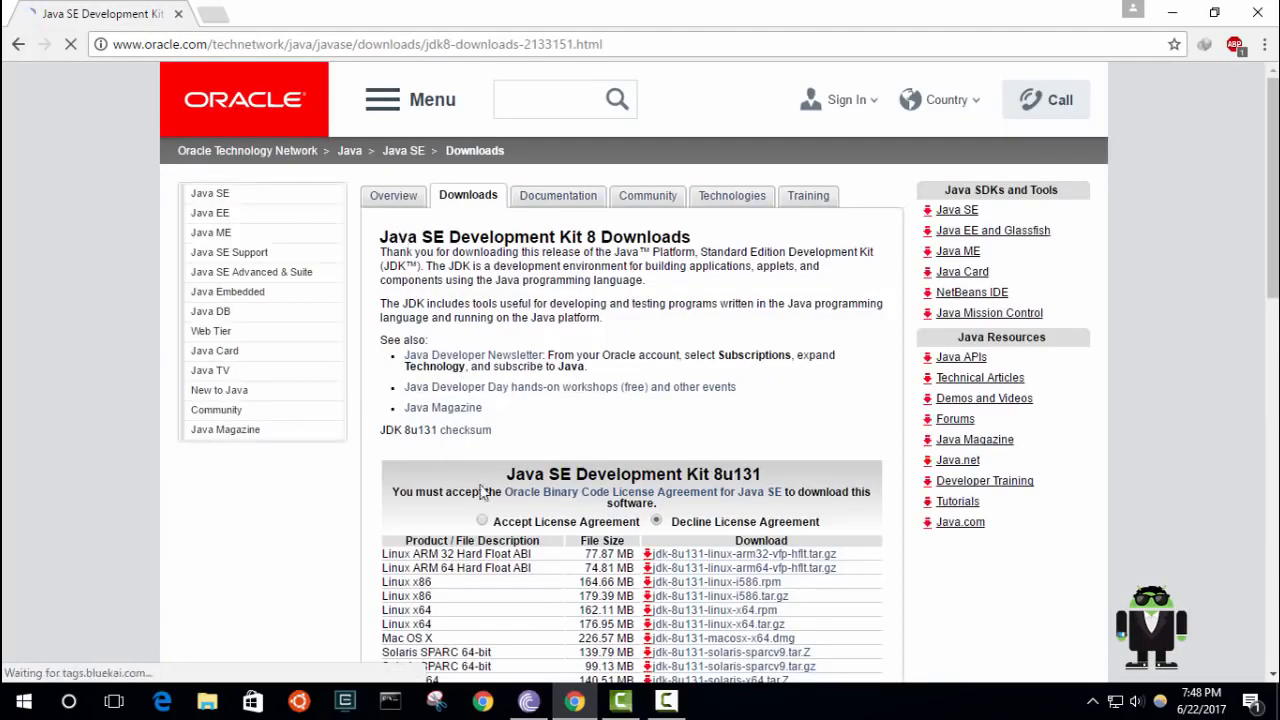
# Accept the license agreement for Java SE Development Kit 8u131 and look through the available downloads
pyautogui.click(483, 522)
pyautogui.scroll(-5, 470, 450)
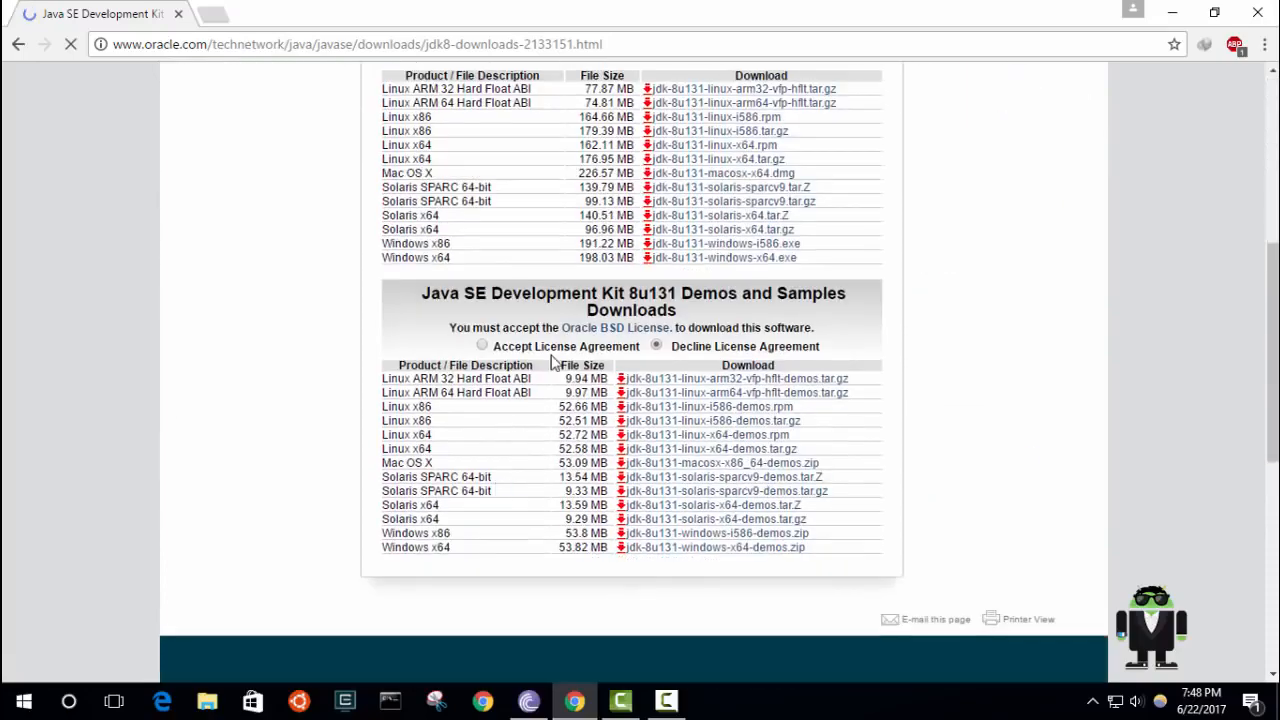
pyautogui.scroll(2, 452, 388)
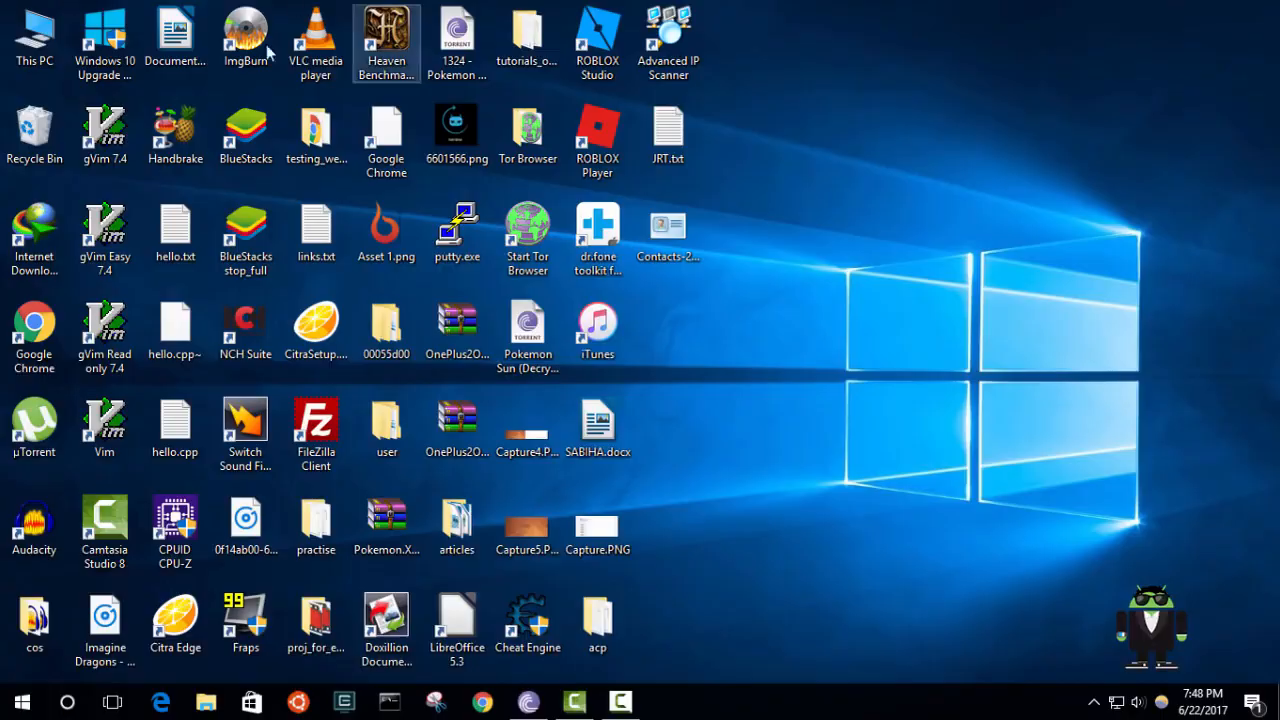
# Open the folder C:\Program Files\Java\jdk1.8.0_131\bin in File Explorer
pyautogui.doubleClick(45, 66)
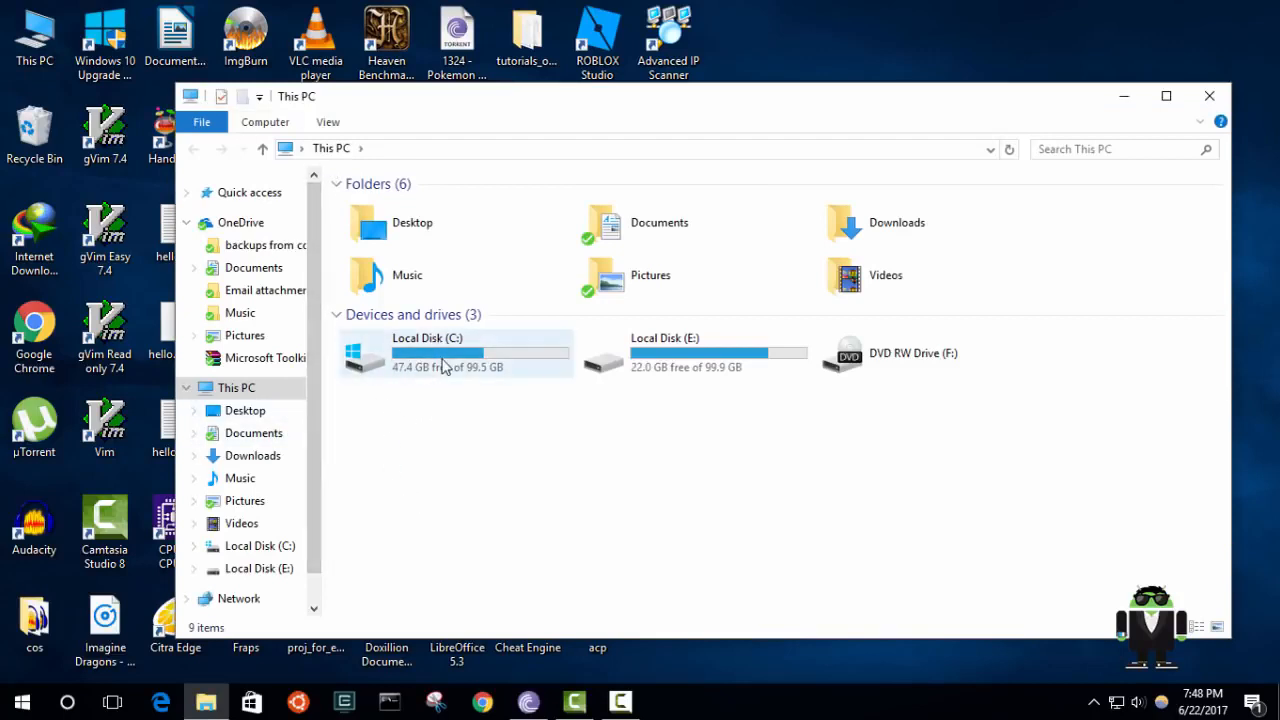
pyautogui.doubleClick(446, 367)
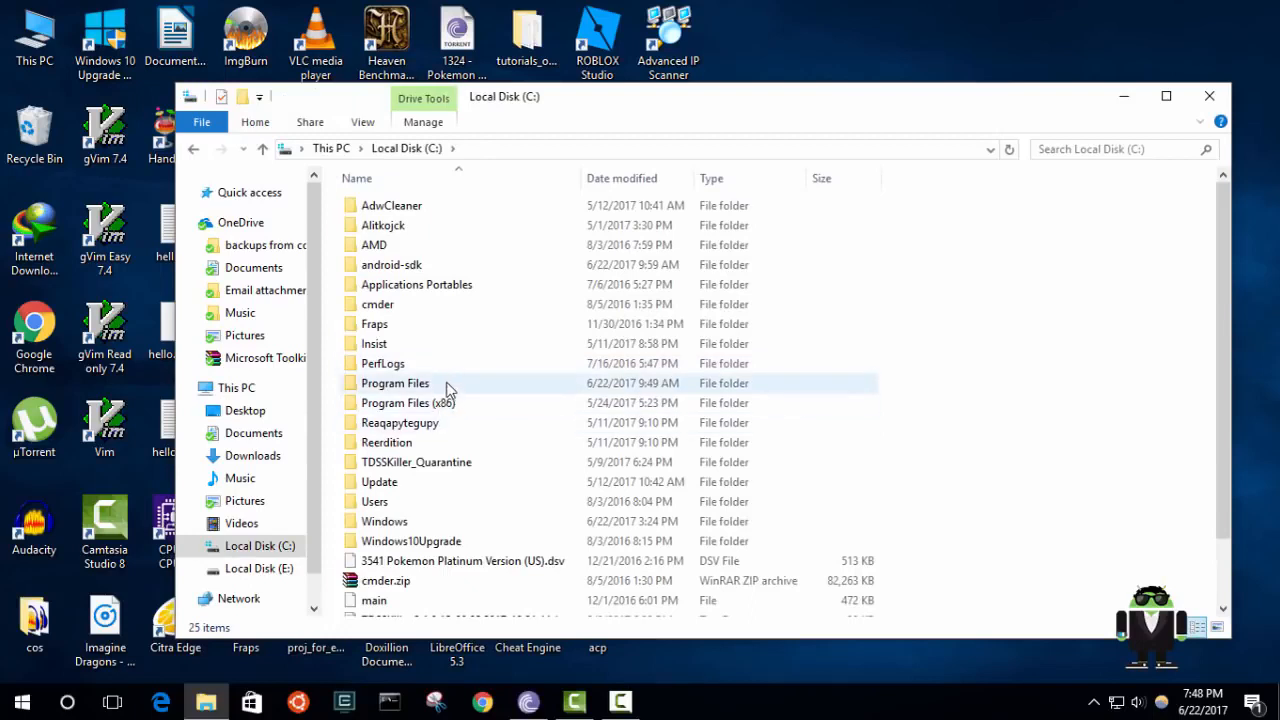
pyautogui.doubleClick(447, 388)
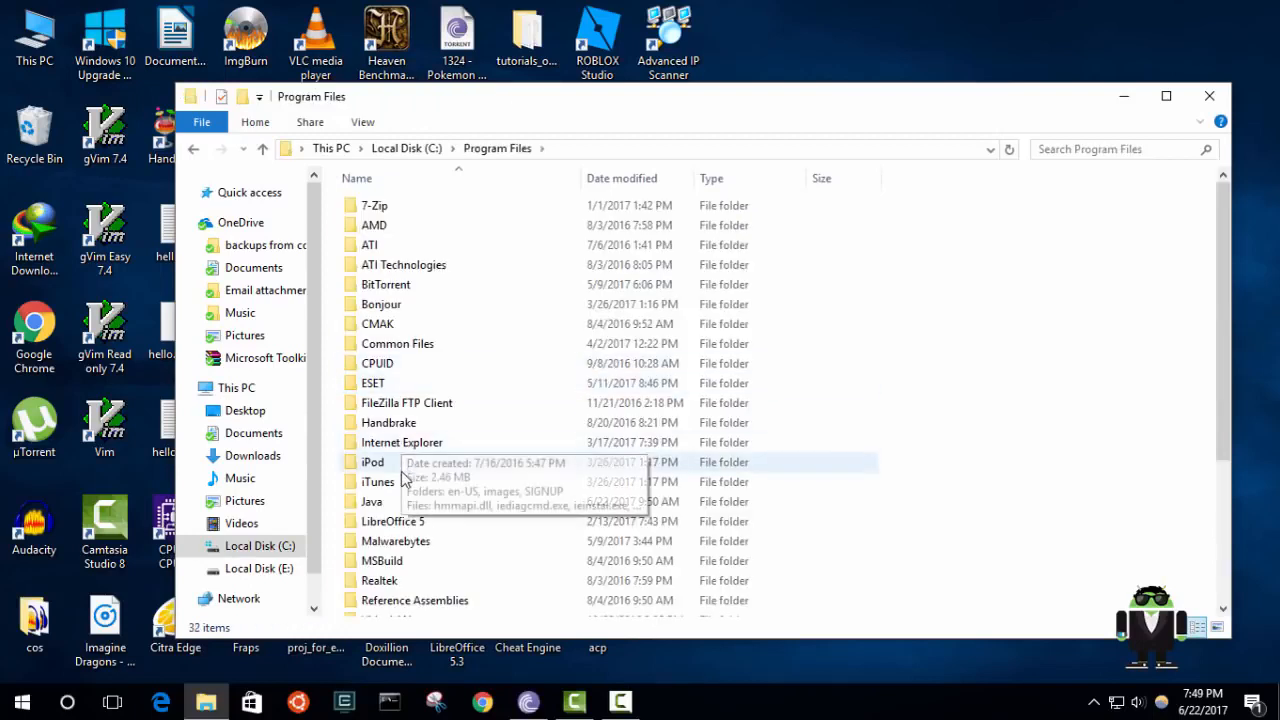
pyautogui.doubleClick(410, 502)
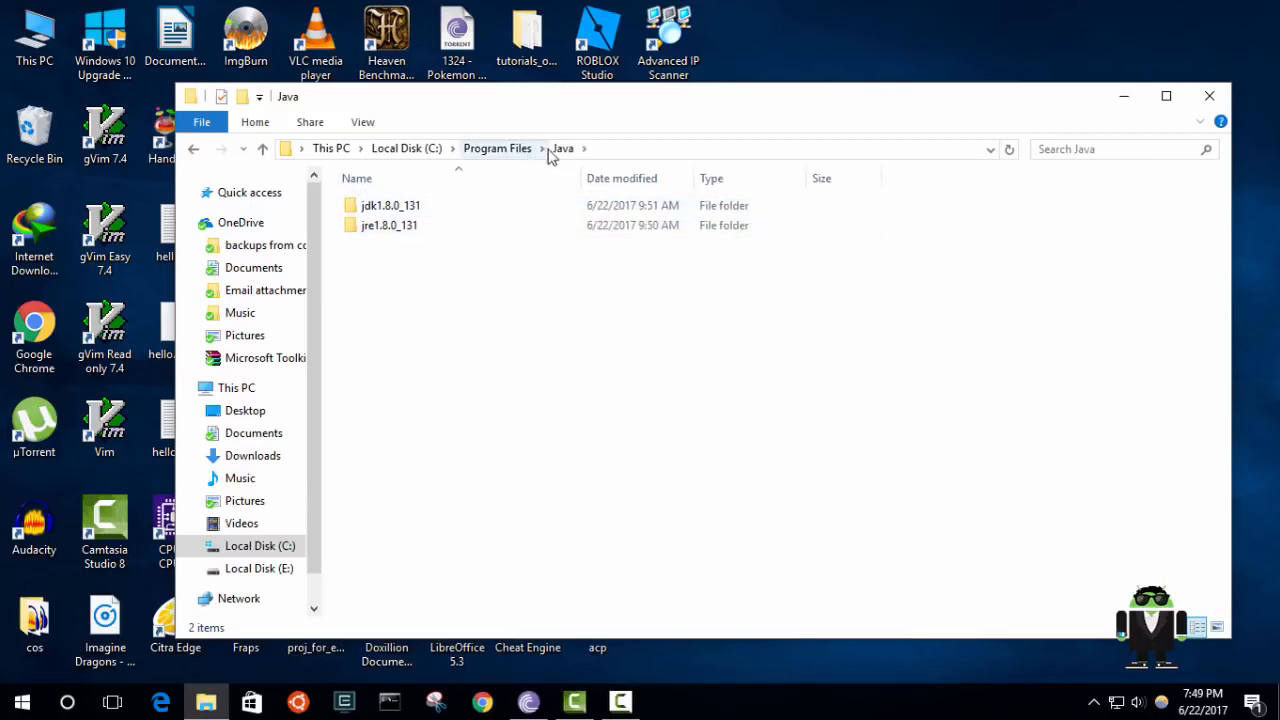
pyautogui.doubleClick(436, 207)
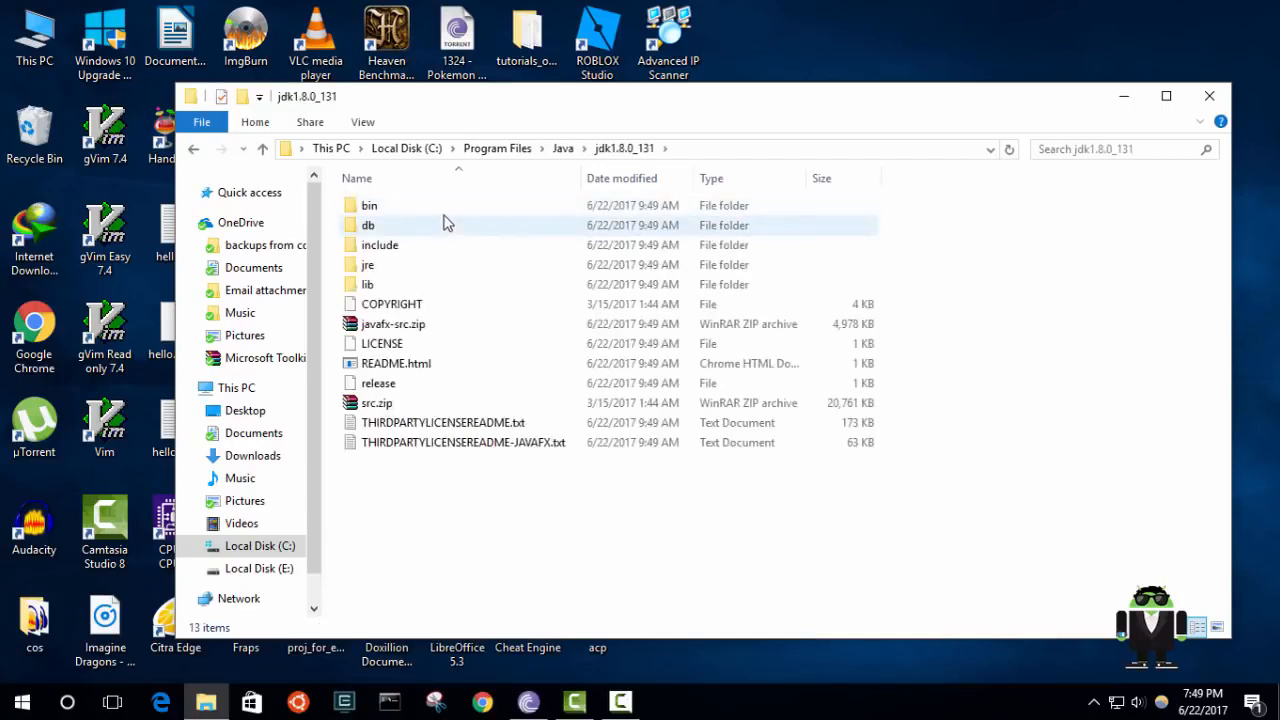
pyautogui.doubleClick(446, 208)
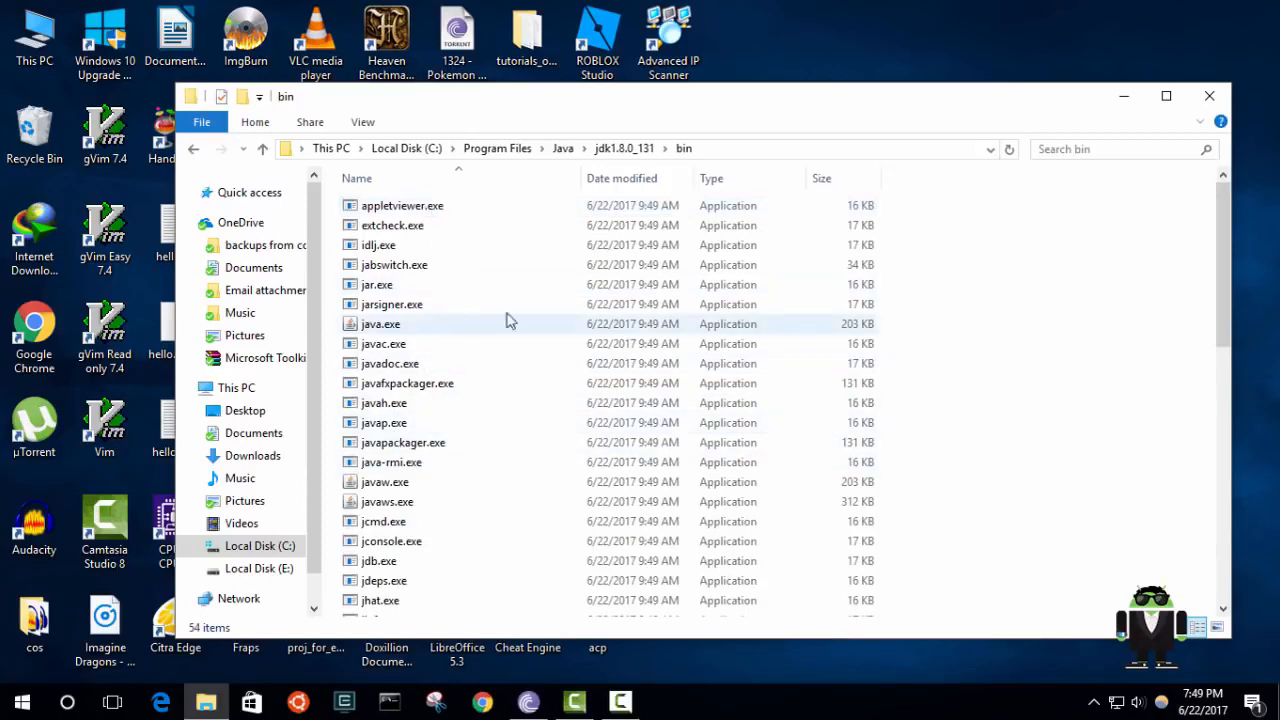
# Copy the full path of the JDK bin folder and minimize the File Explorer window
pyautogui.click(788, 150)
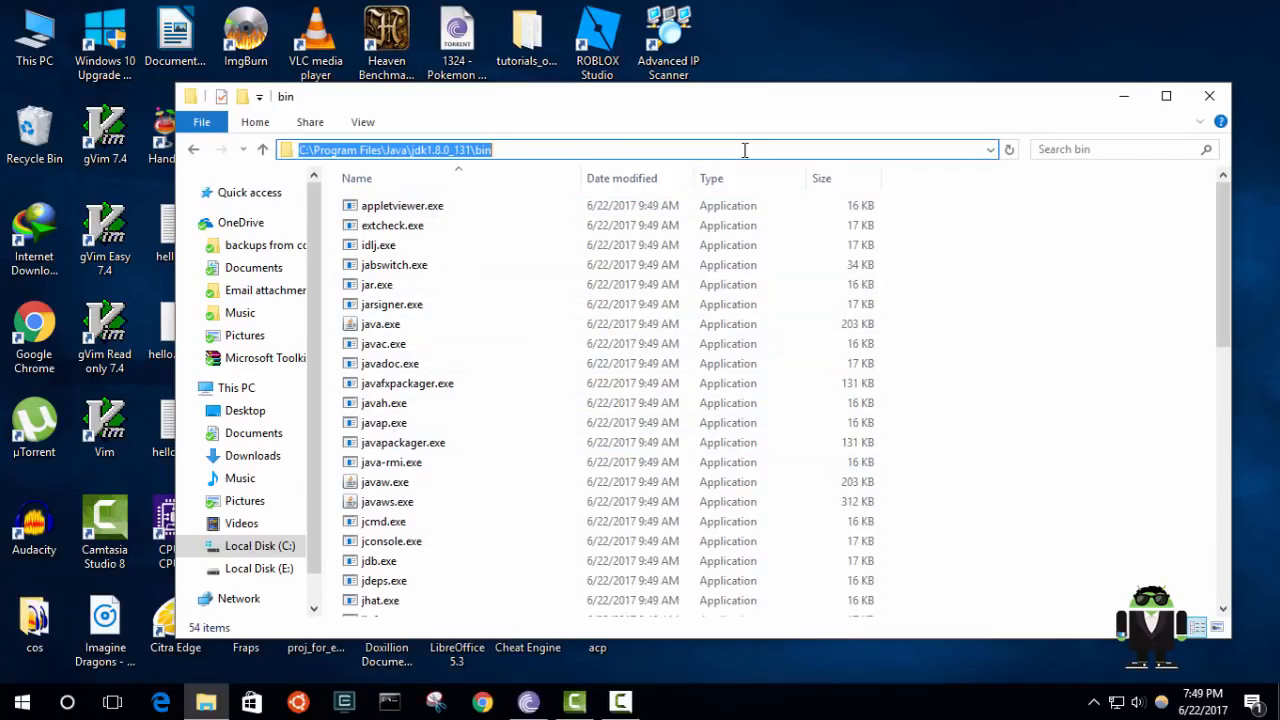
pyautogui.rightClick(745, 150)
pyautogui.click(782, 207)
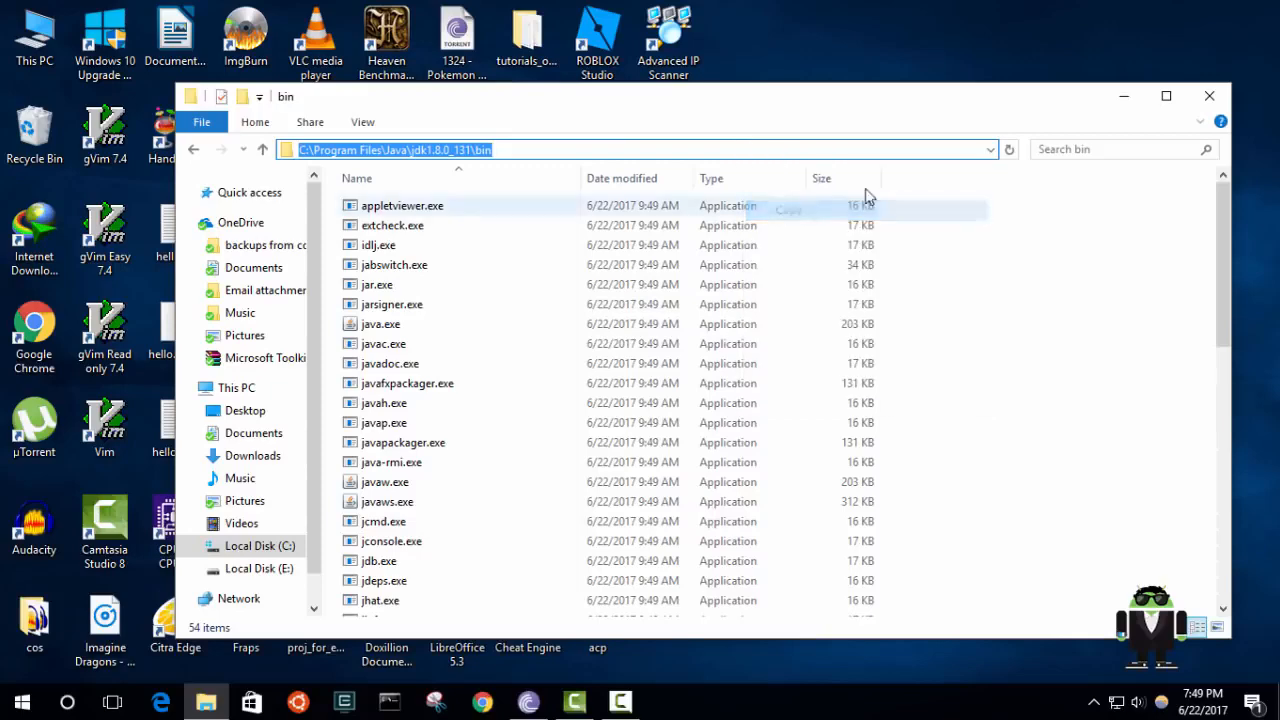
pyautogui.click(1124, 96)
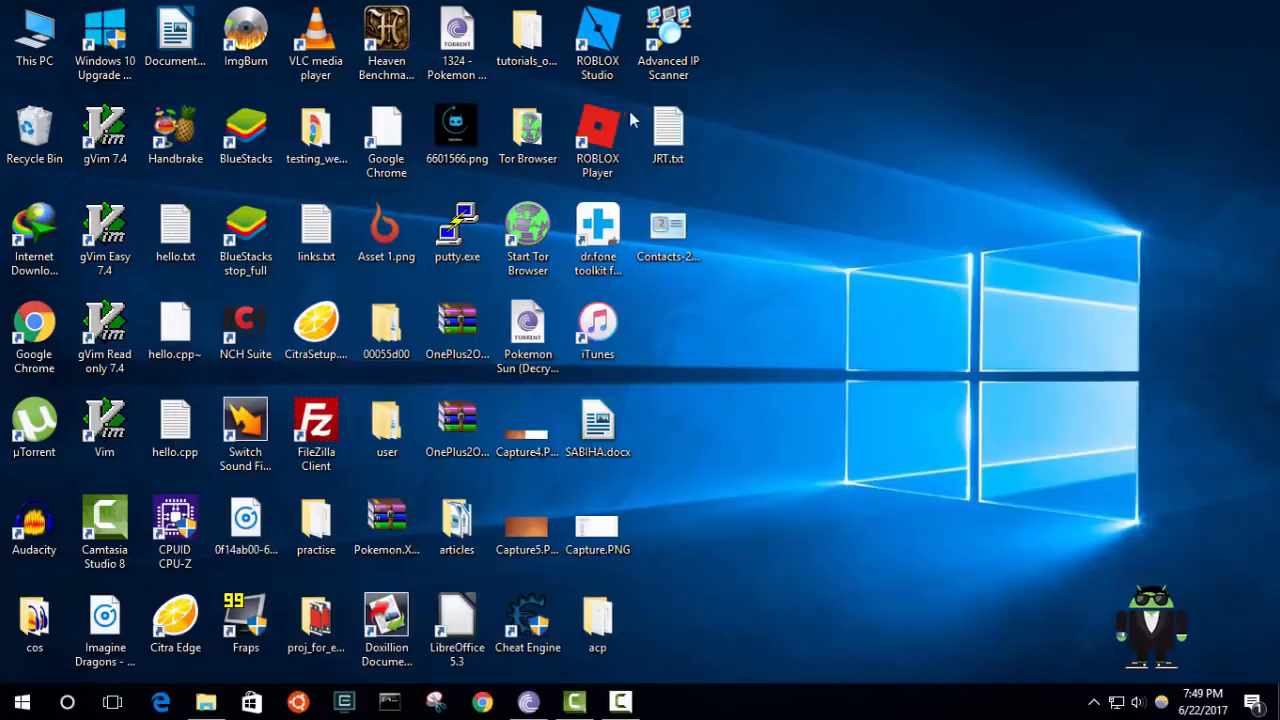
# Open the Environment Variables dialog from the advanced system settings of This PC
pyautogui.rightClick(47, 46)
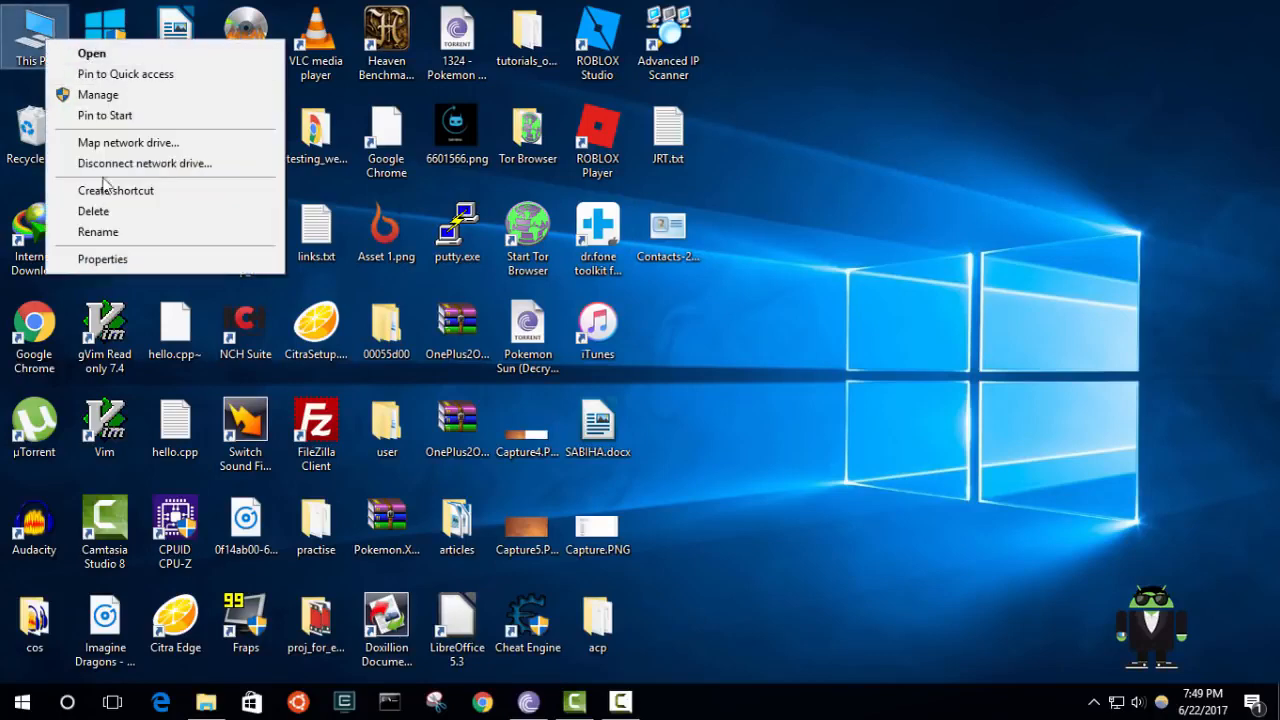
pyautogui.click(103, 260)
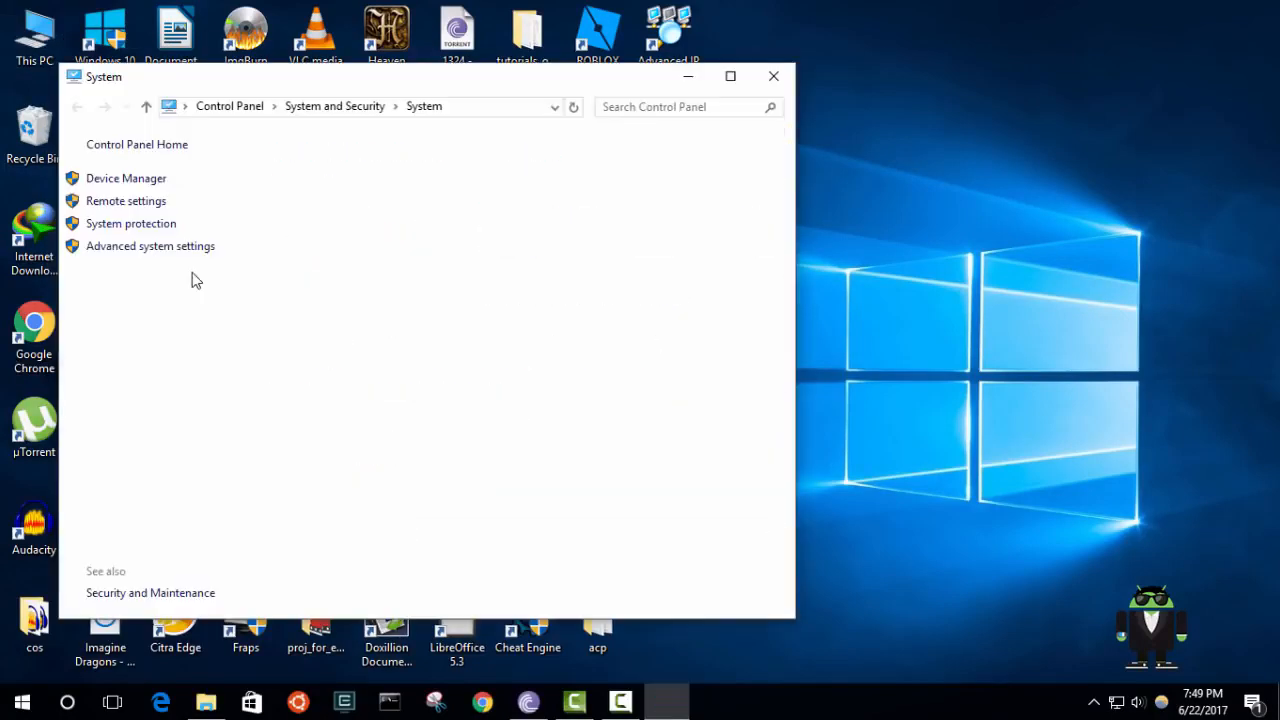
pyautogui.click(180, 249)
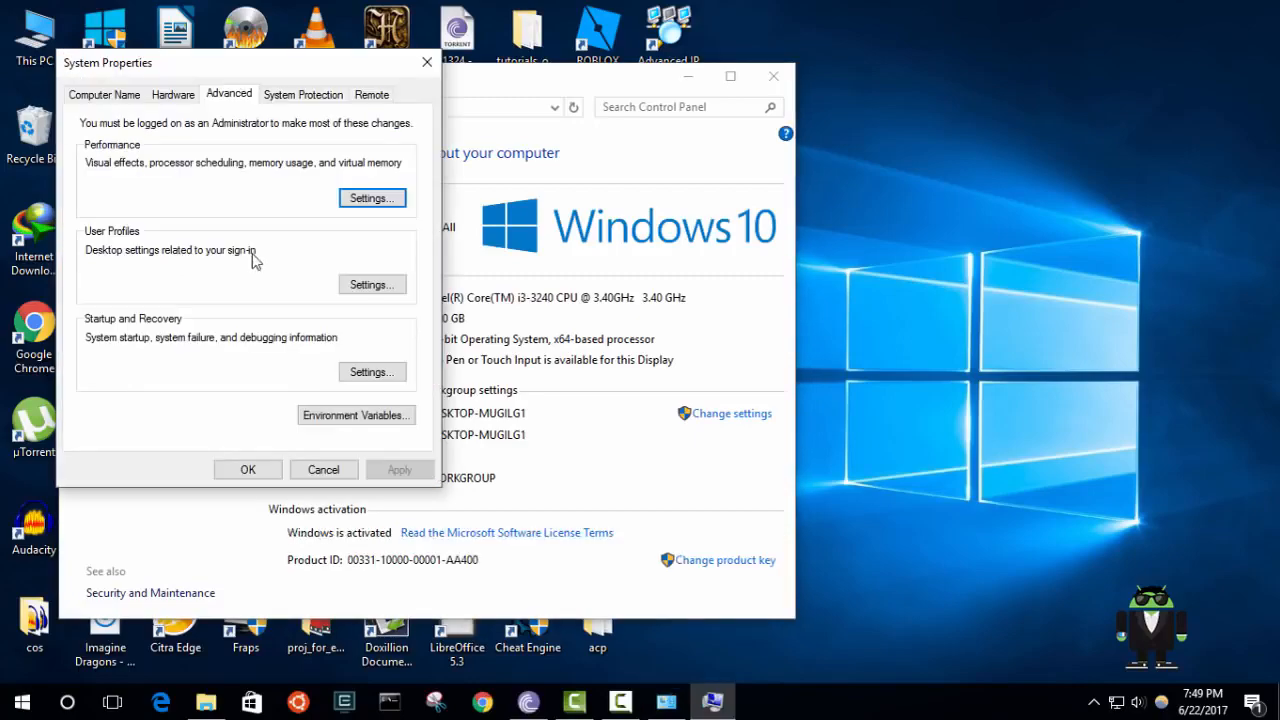
pyautogui.click(338, 420)
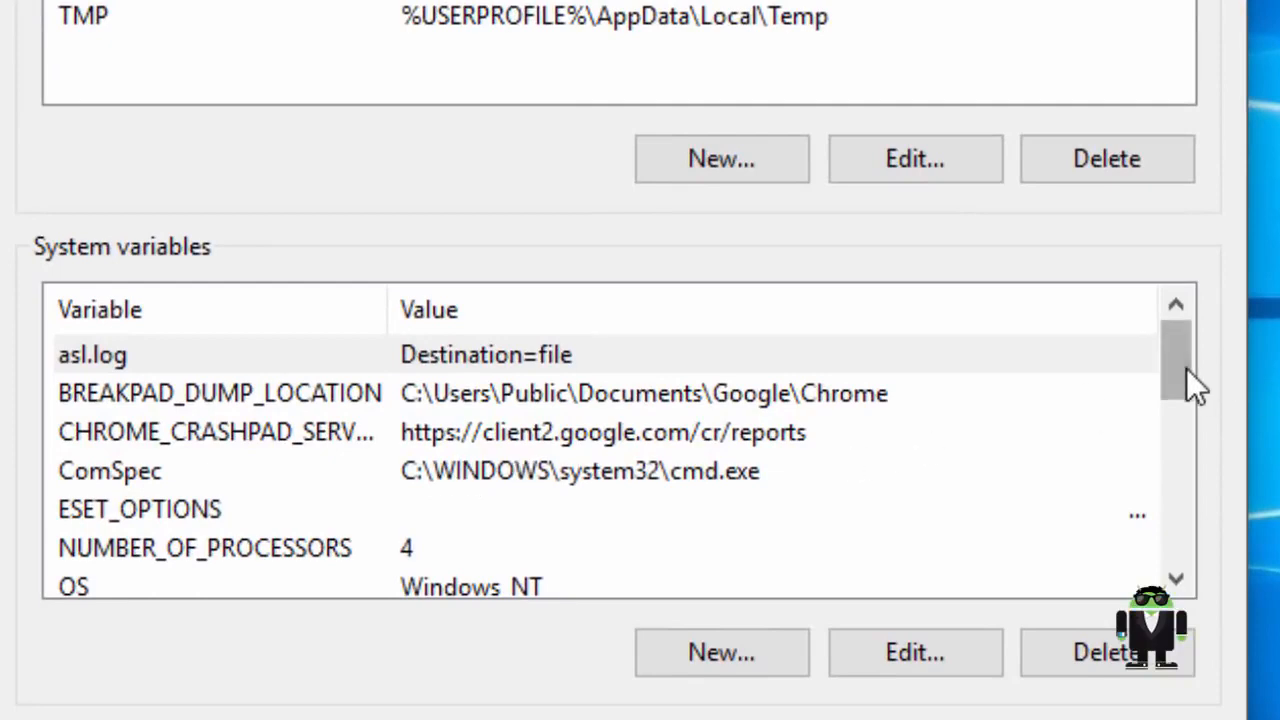
# Add C:\Program Files\Java\jdk1.8.0_131\bin as a new entry in the Path system variable
pyautogui.moveTo(1186, 368); pyautogui.dragTo(1182, 423)
pyautogui.click(1020, 470)
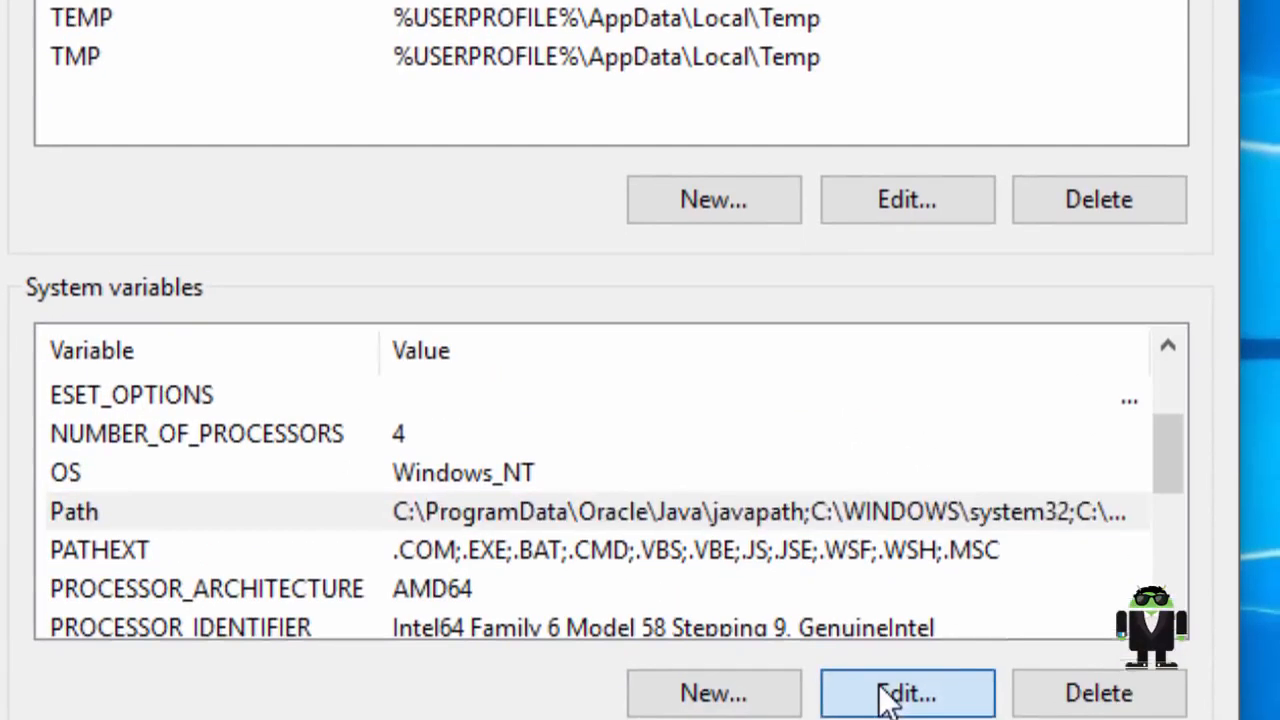
pyautogui.click(886, 700)
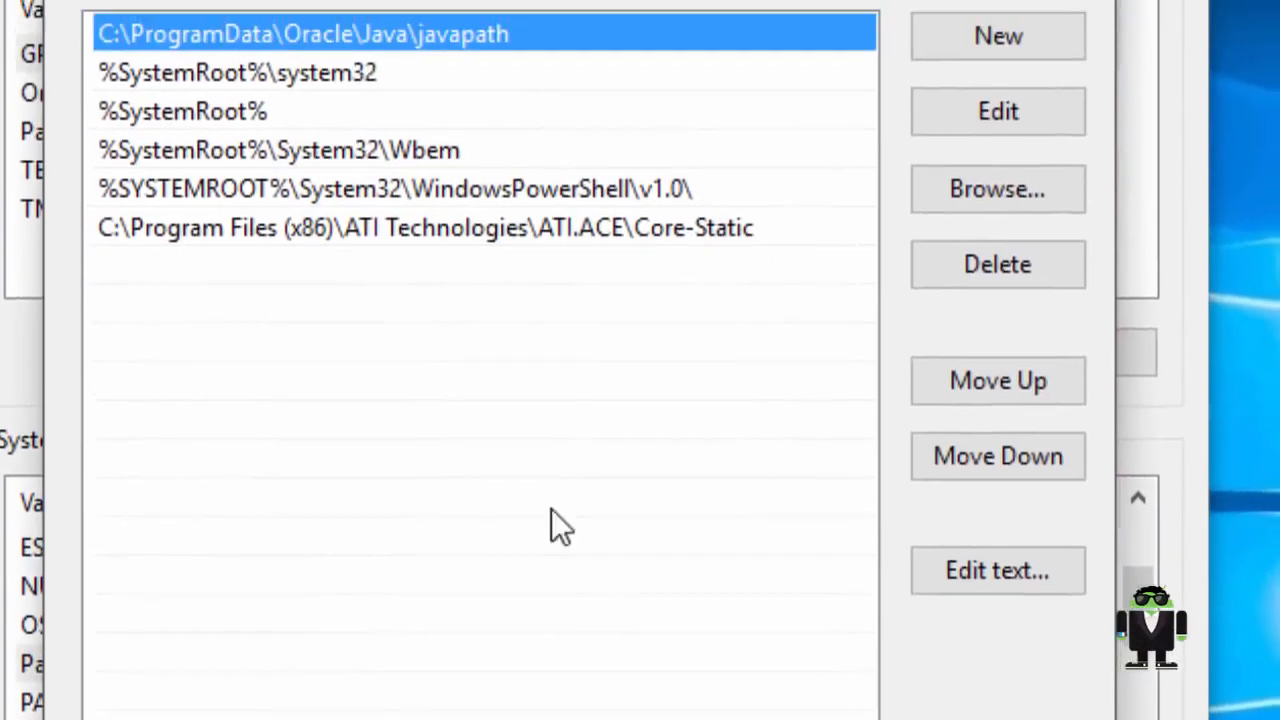
pyautogui.click(958, 160)
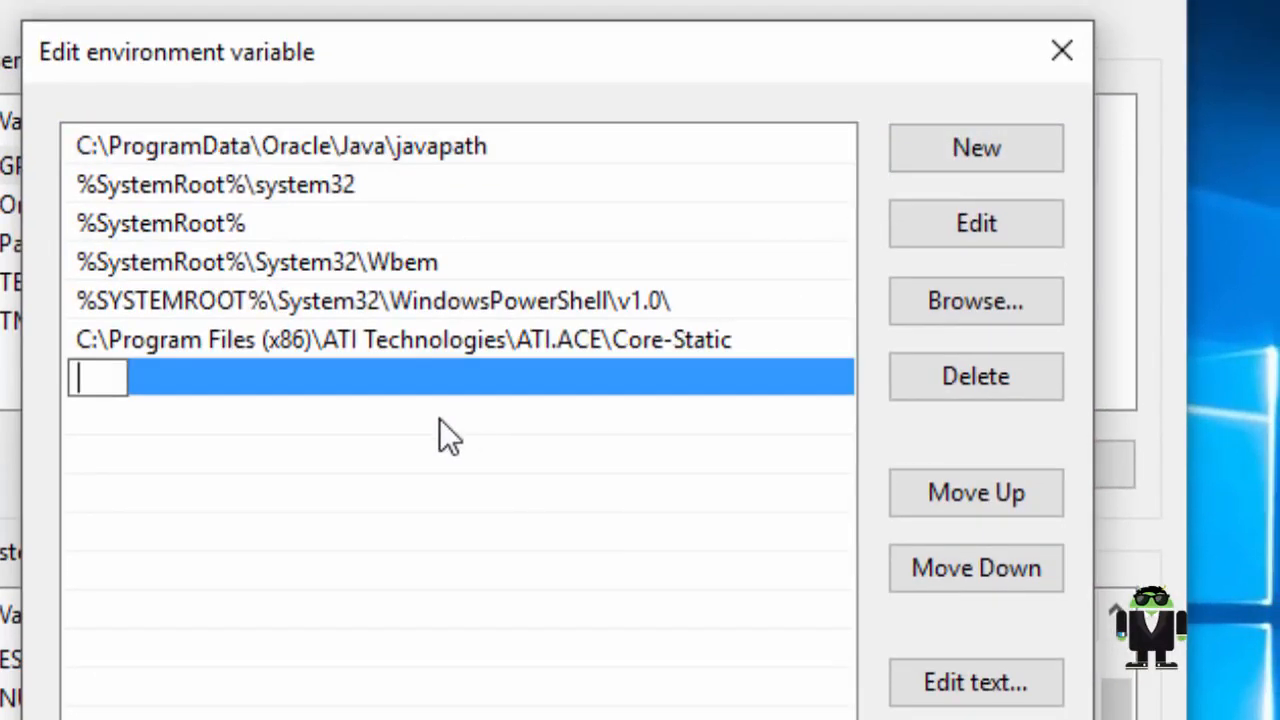
pyautogui.rightClick(113, 388)
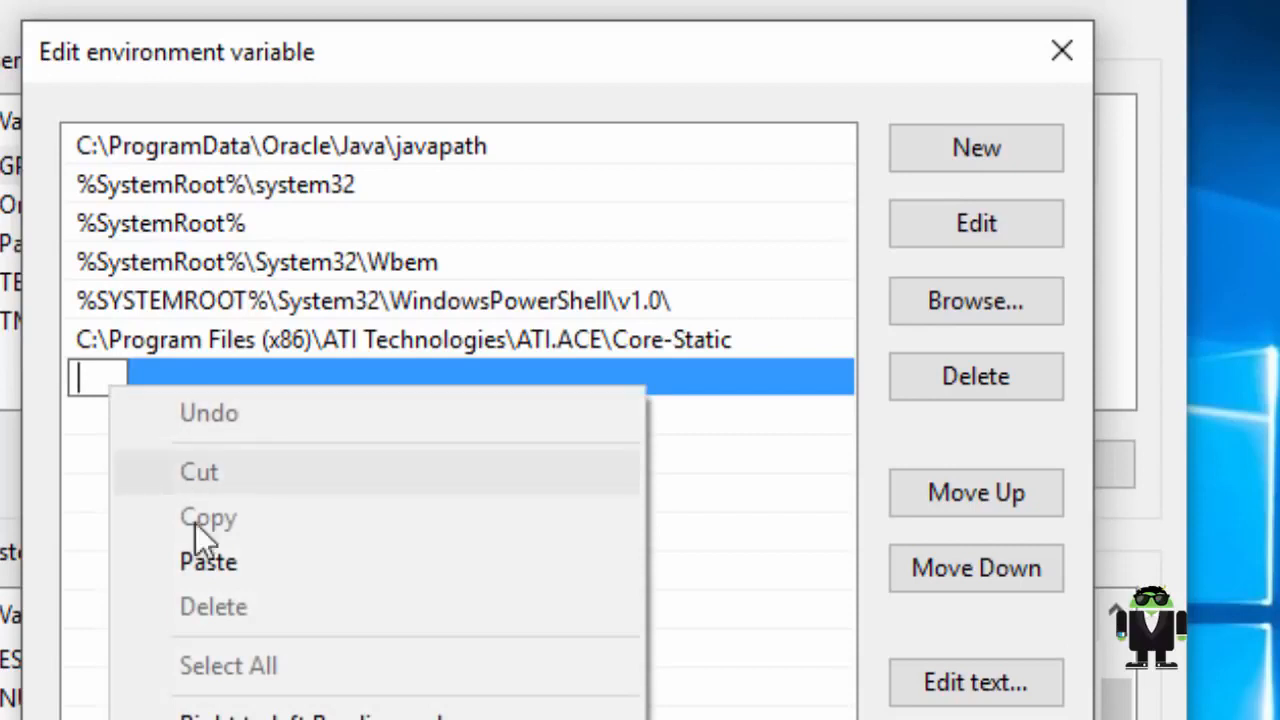
pyautogui.click(197, 560)
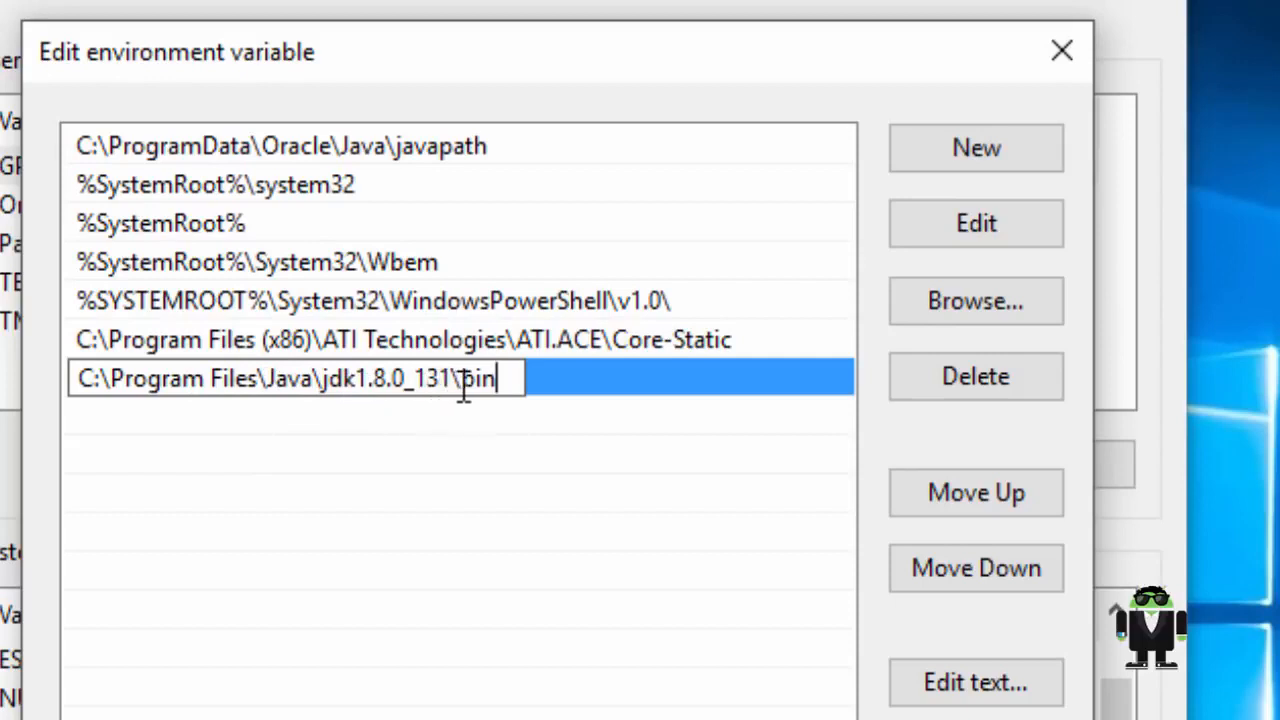
pyautogui.click(784, 557)
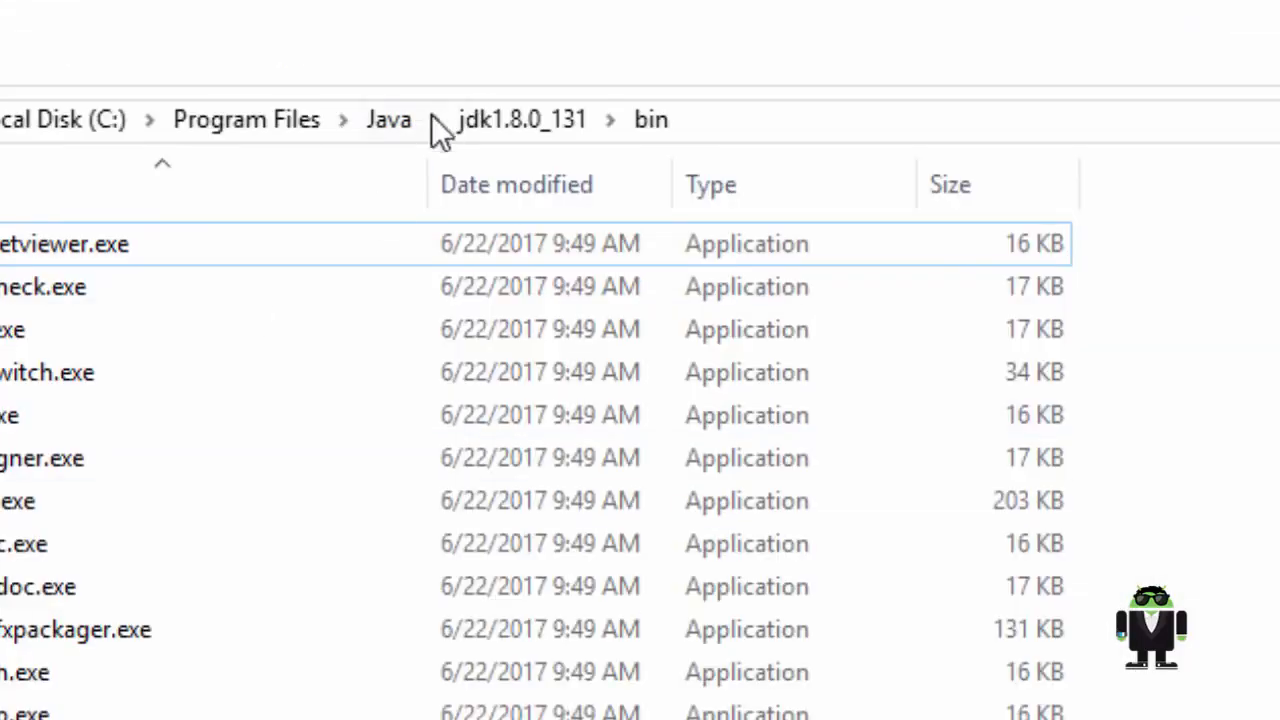
# Browse to the bin folder inside jre1.8.0_131 in File Explorer and copy its full path
pyautogui.click(375, 127)
pyautogui.doubleClick(34, 298)
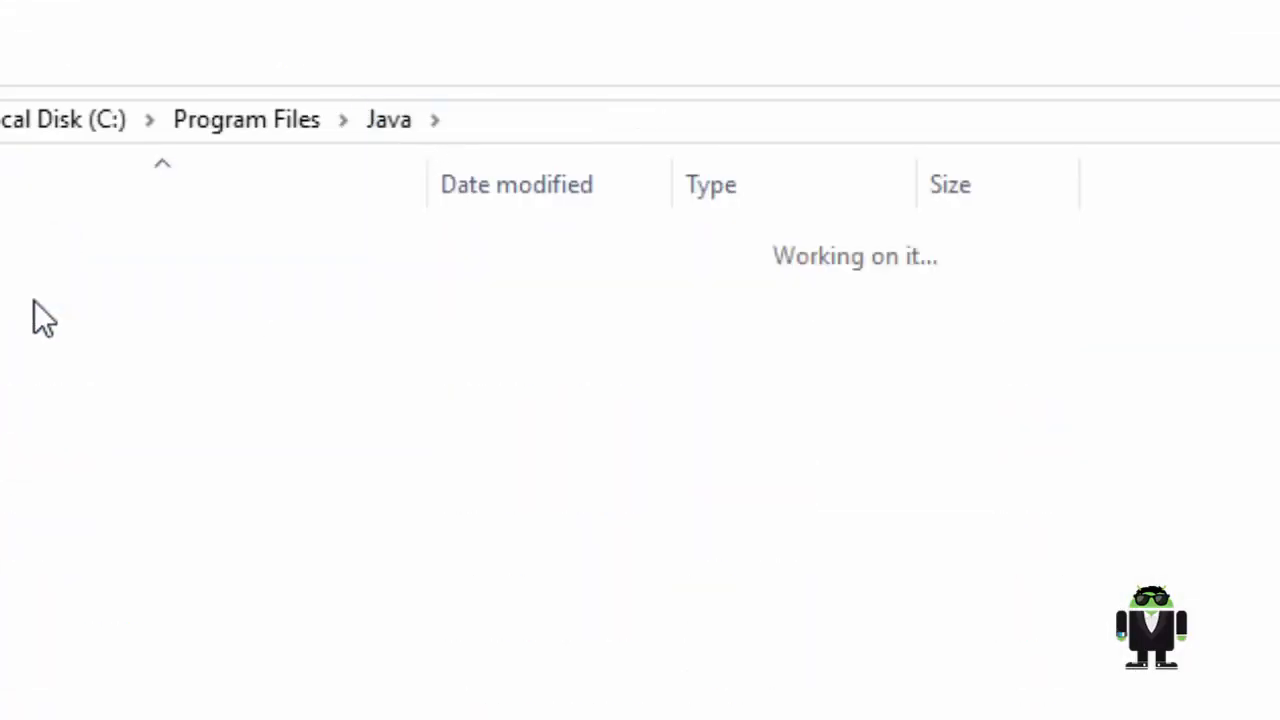
pyautogui.doubleClick(83, 250)
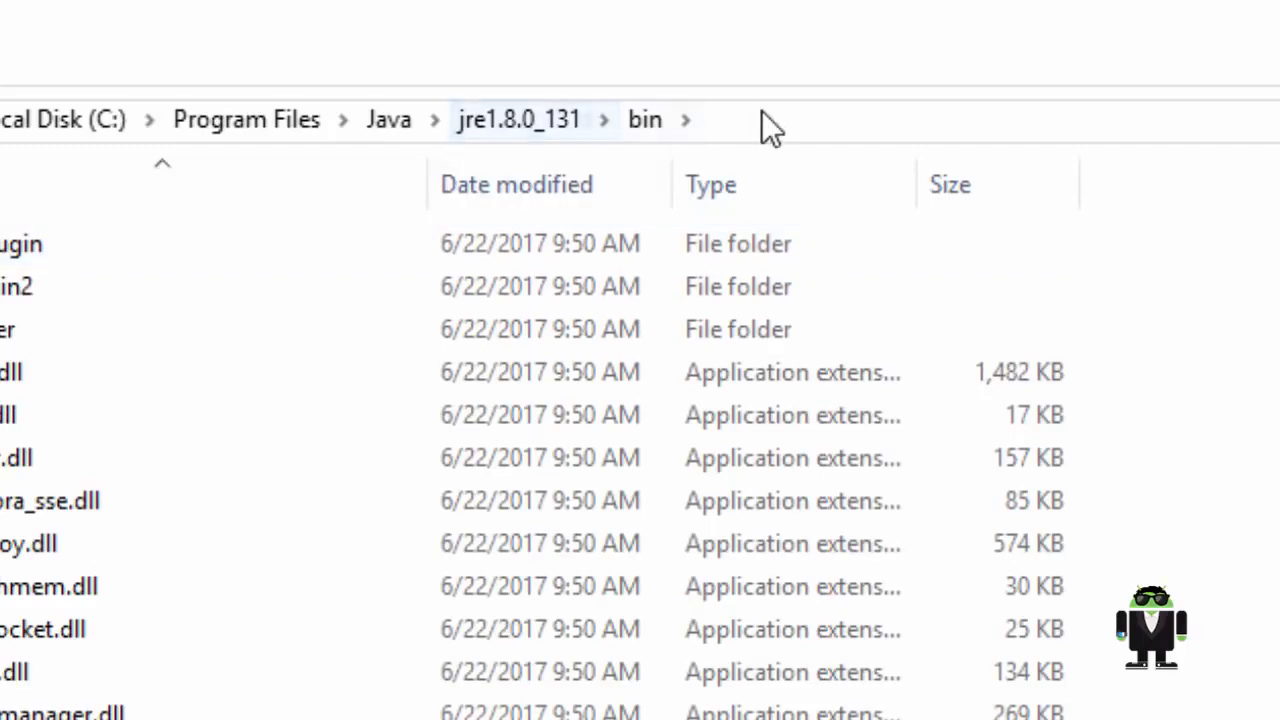
pyautogui.click(761, 115)
pyautogui.rightClick(729, 119)
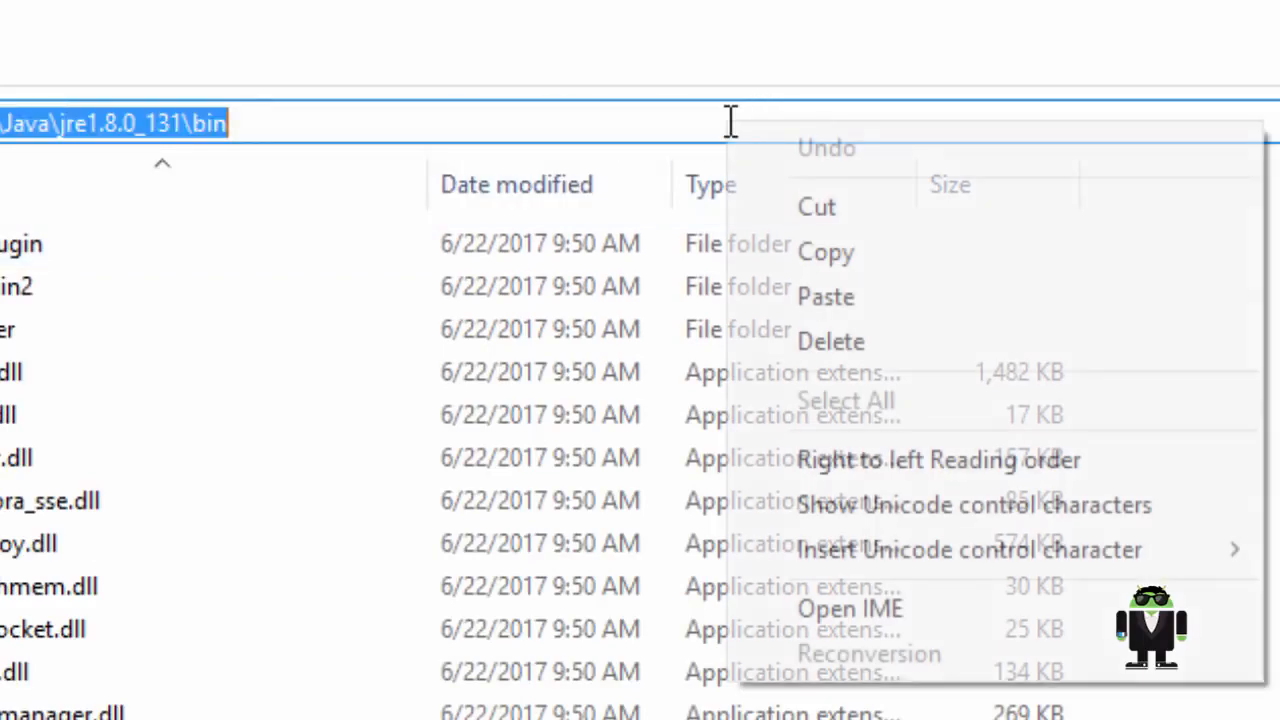
pyautogui.click(821, 254)
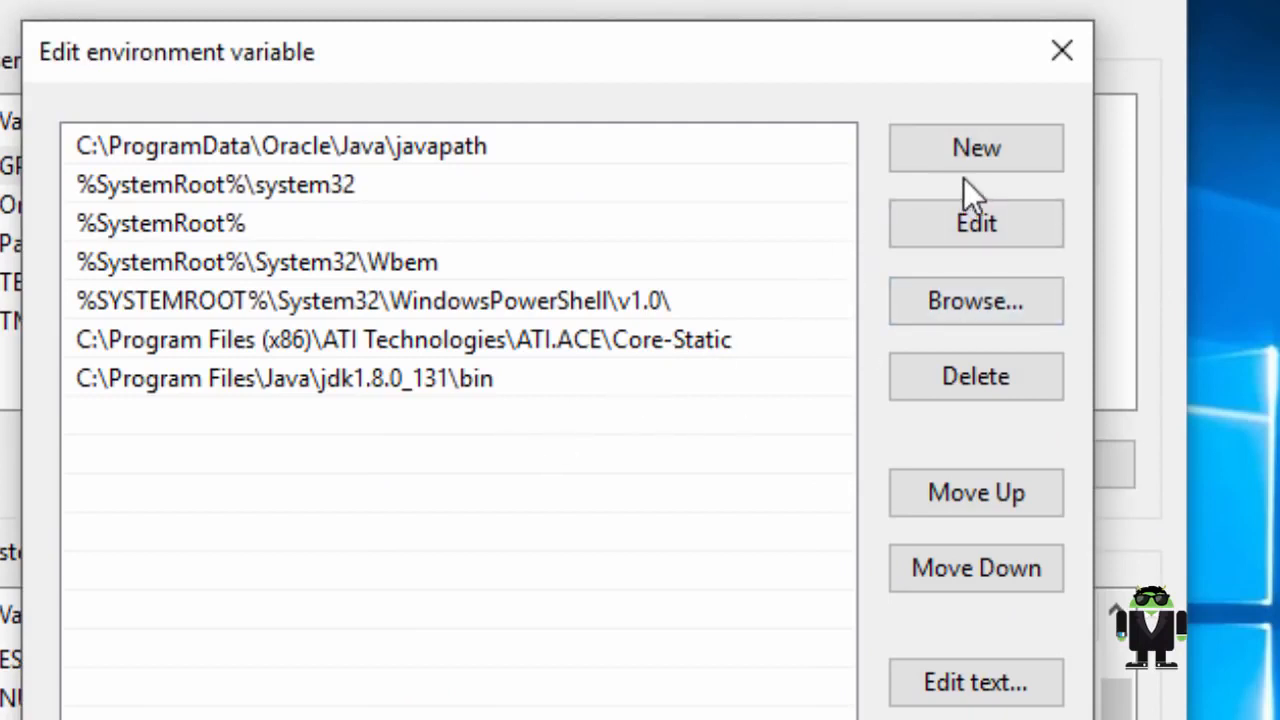
# Add C:\Program Files\Java\jre1.8.0_131\bin as another new entry in the Path system variable
pyautogui.click(975, 157)
pyautogui.hotkey('ctrl', 'v')
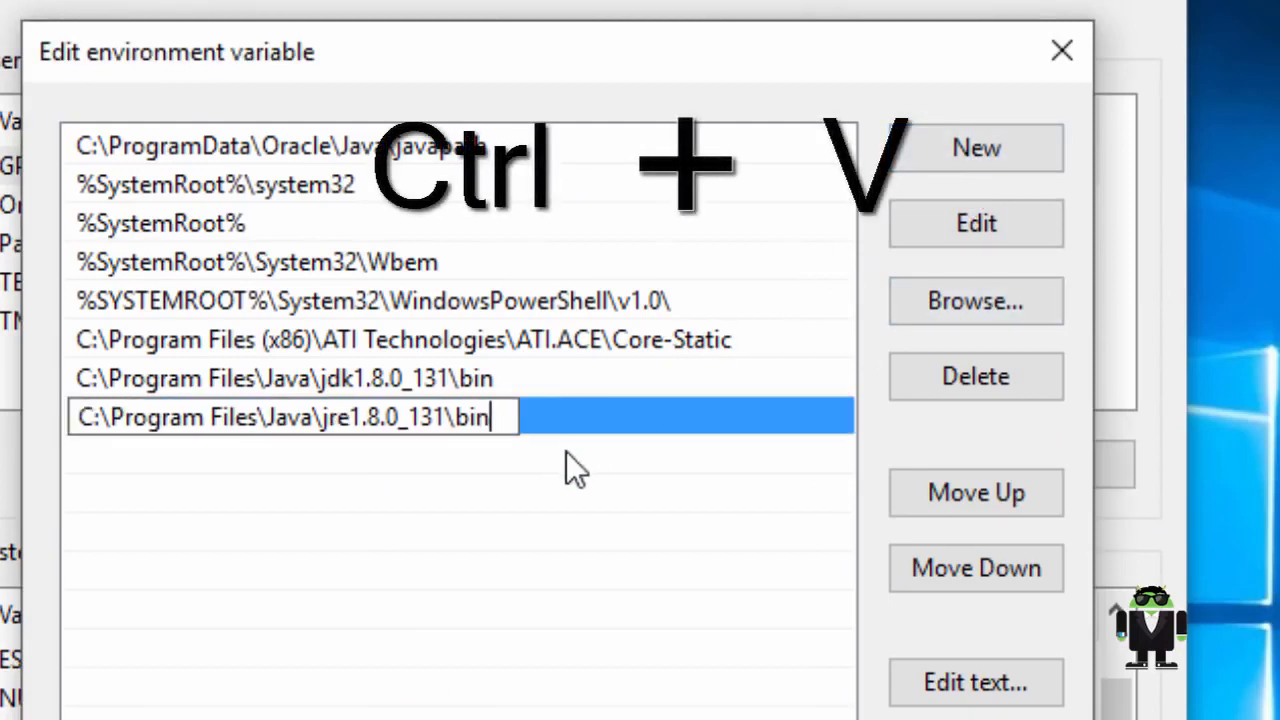
pyautogui.click(578, 541)
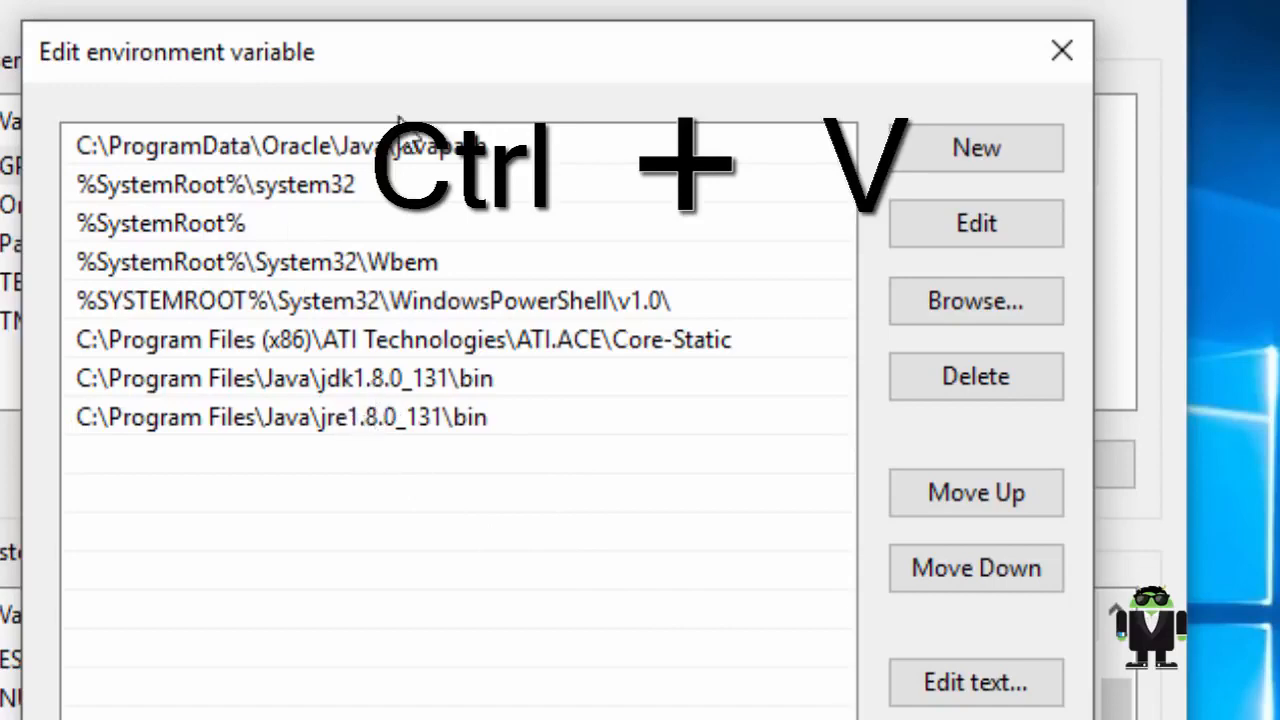
# Confirm the Path changes in all the open settings dialogs and close the System window
pyautogui.click(783, 719)
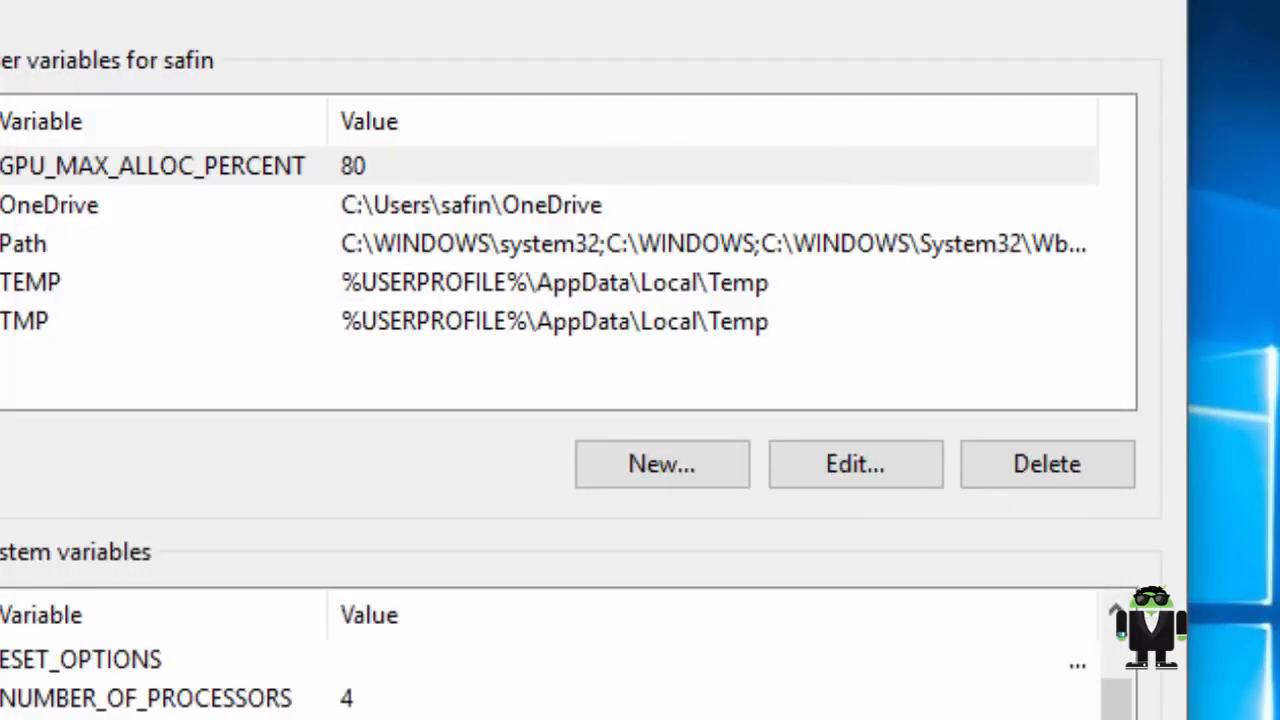
pyautogui.press('Return')
pyautogui.click(0, 719)
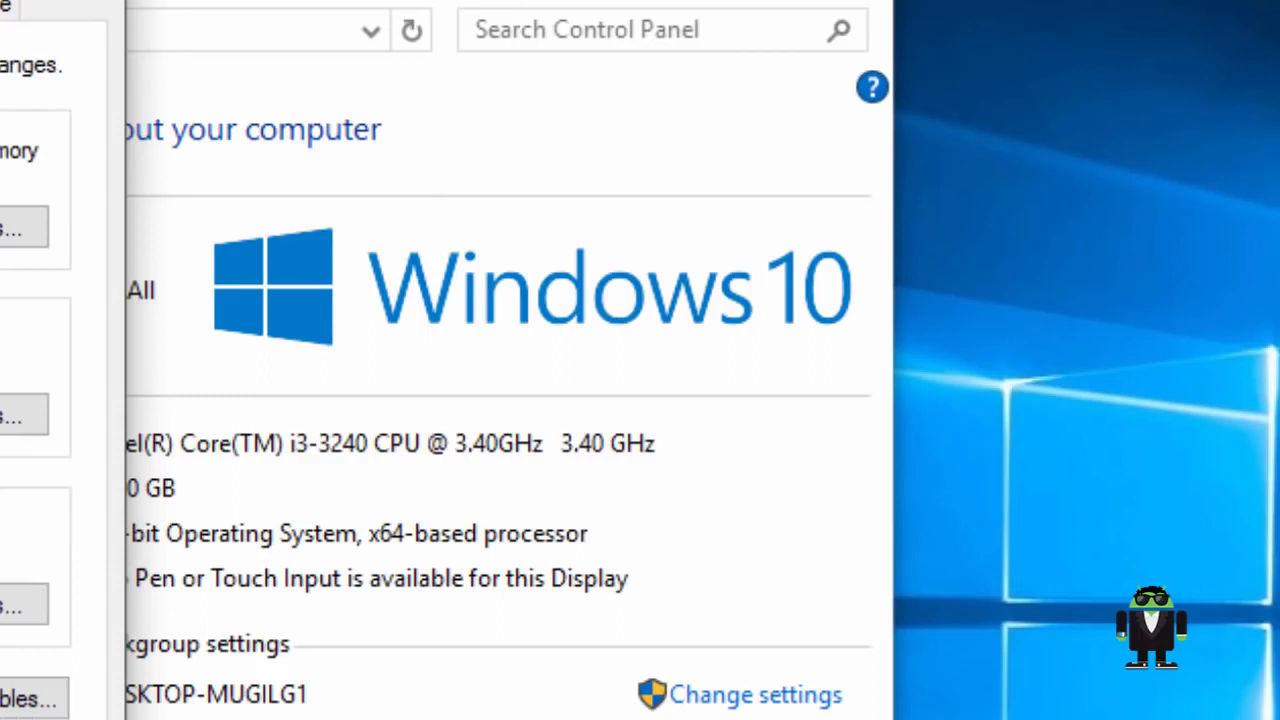
pyautogui.click(840, 2)
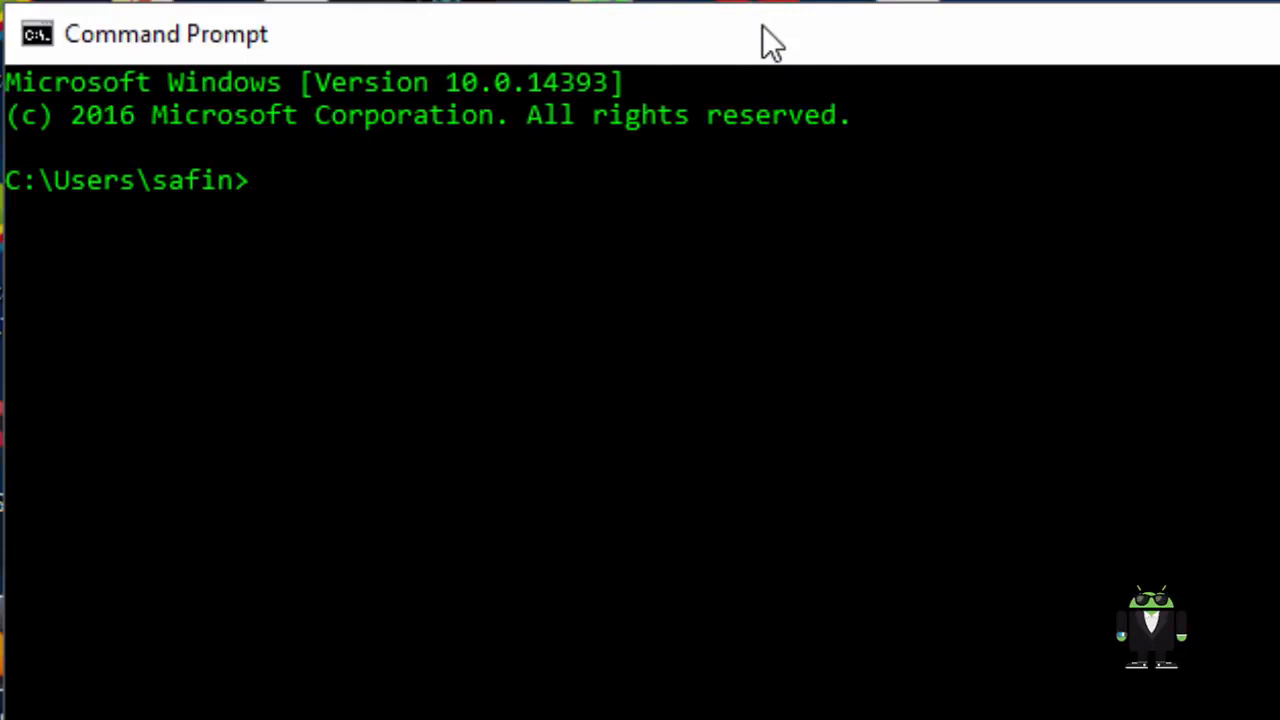
# Check the installed Java runtime version by running java -version
pyautogui.write('java ')
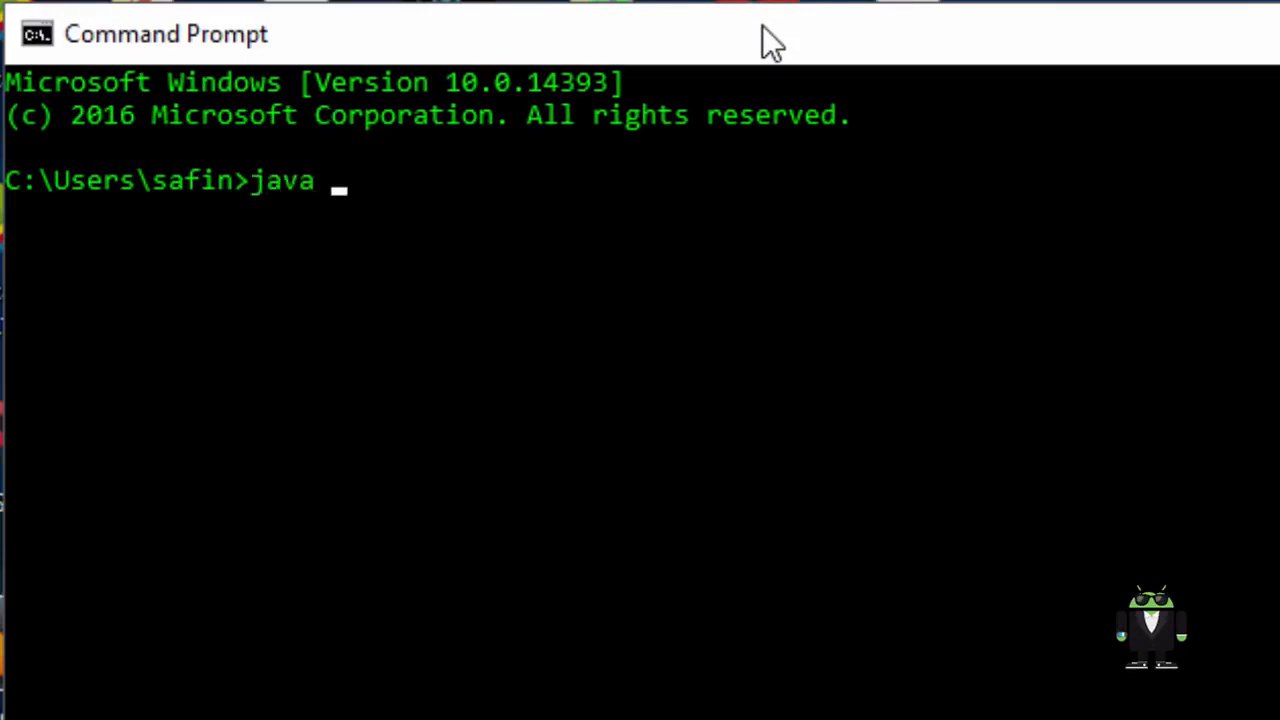
pyautogui.write('-versi')
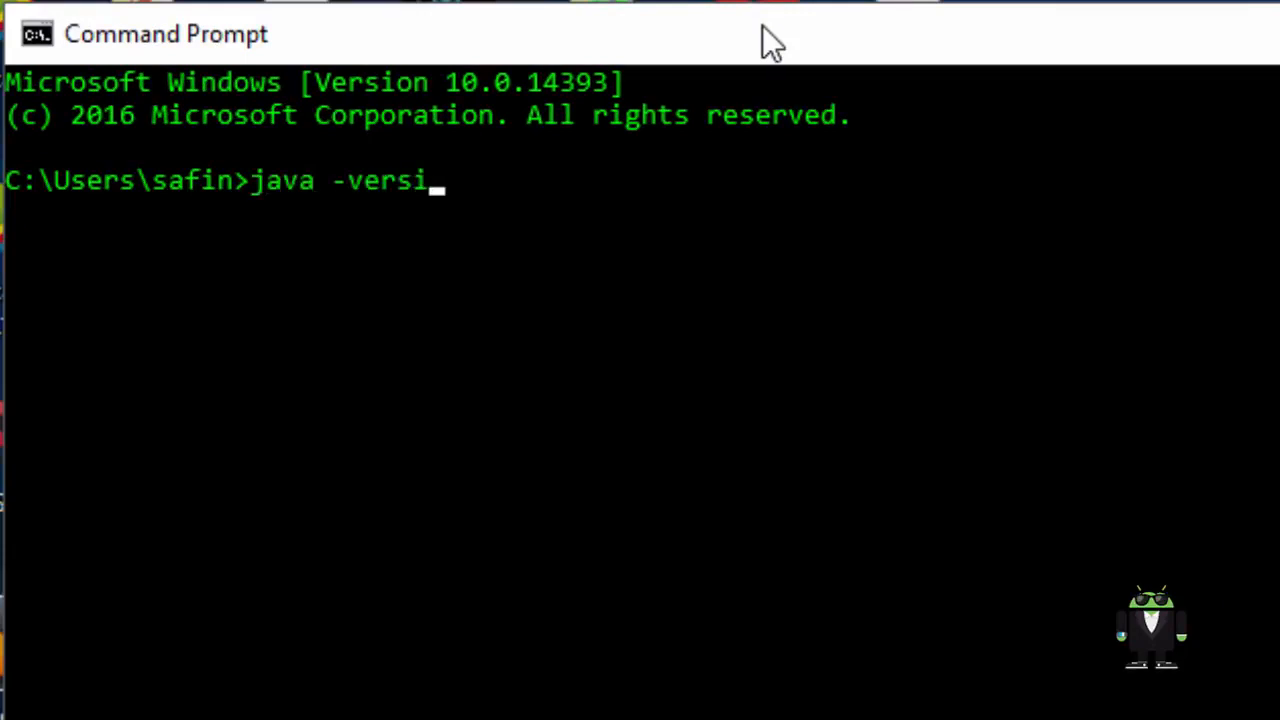
pyautogui.write('on')
pyautogui.press('Return')
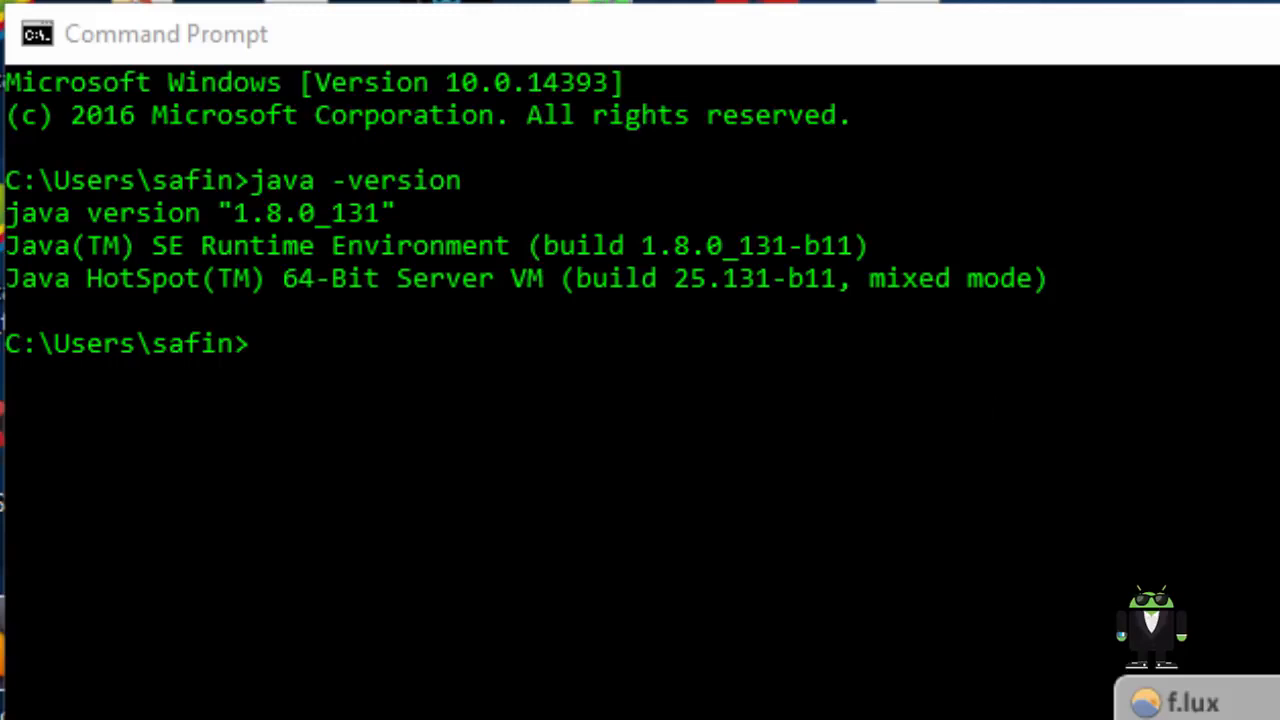
# Check the Java compiler version by running javac -version and close the Command Prompt window
pyautogui.click(651, 341)
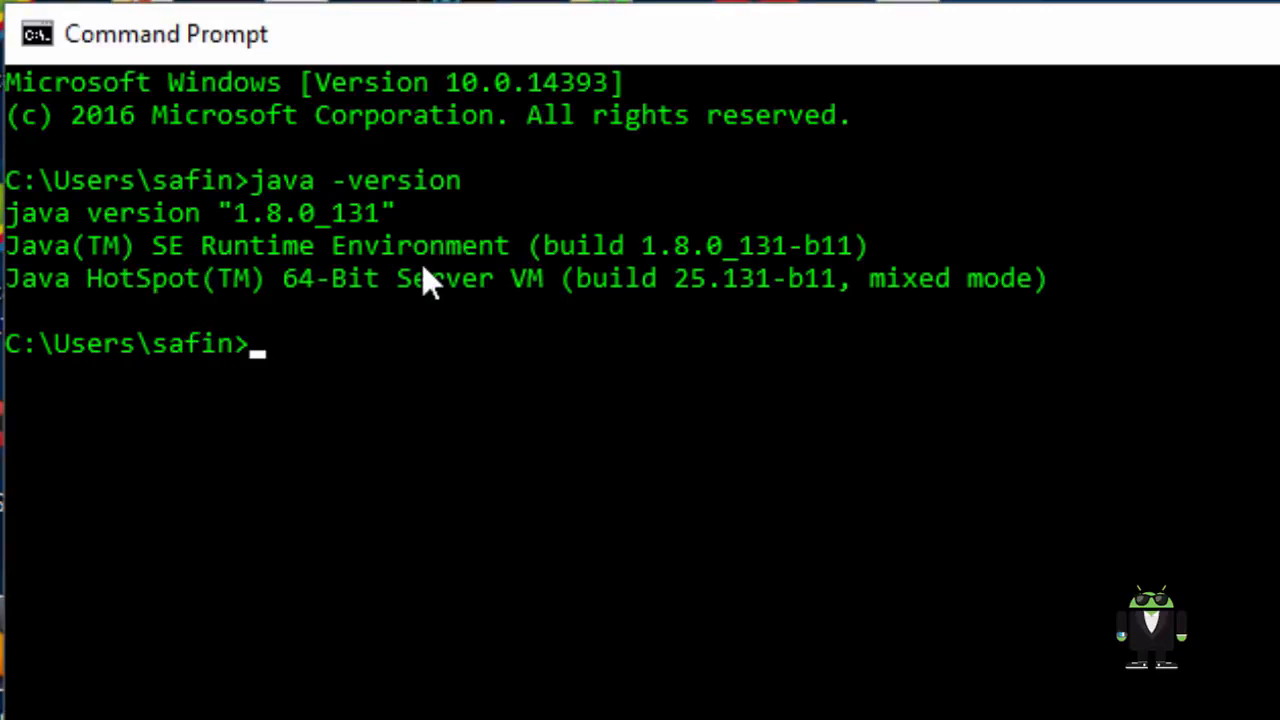
pyautogui.write('javac ')
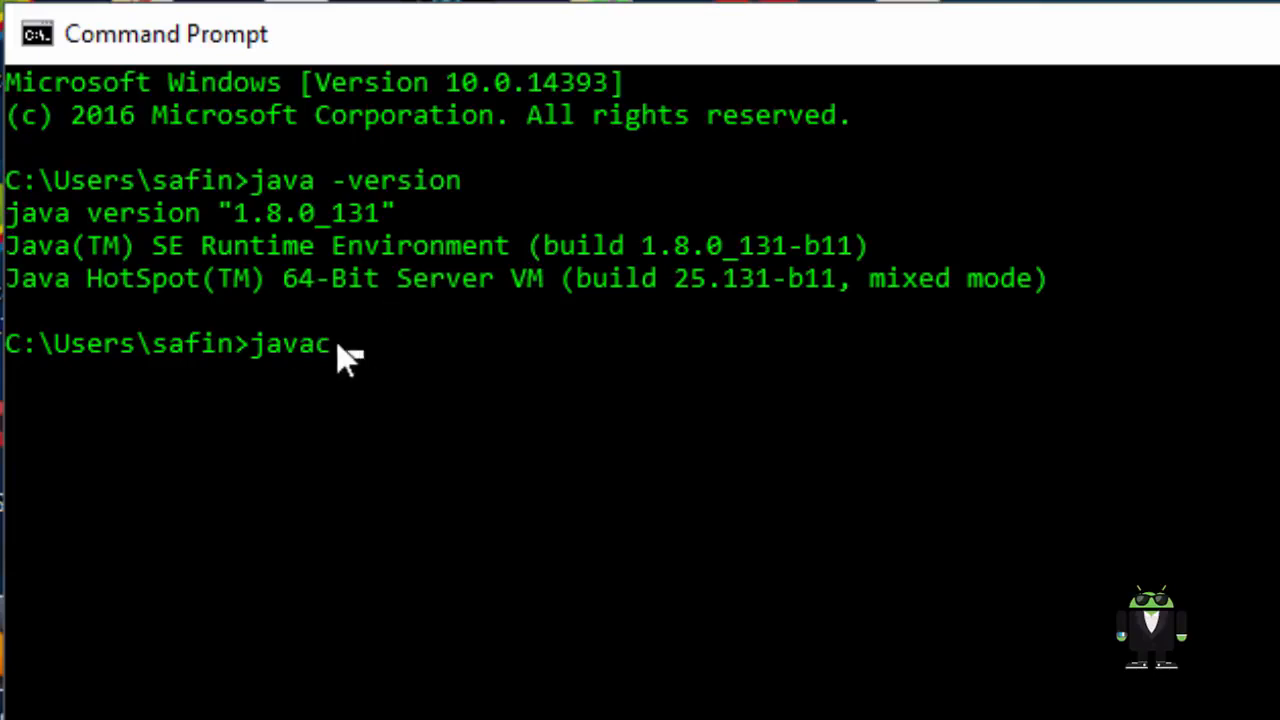
pyautogui.write('-version')
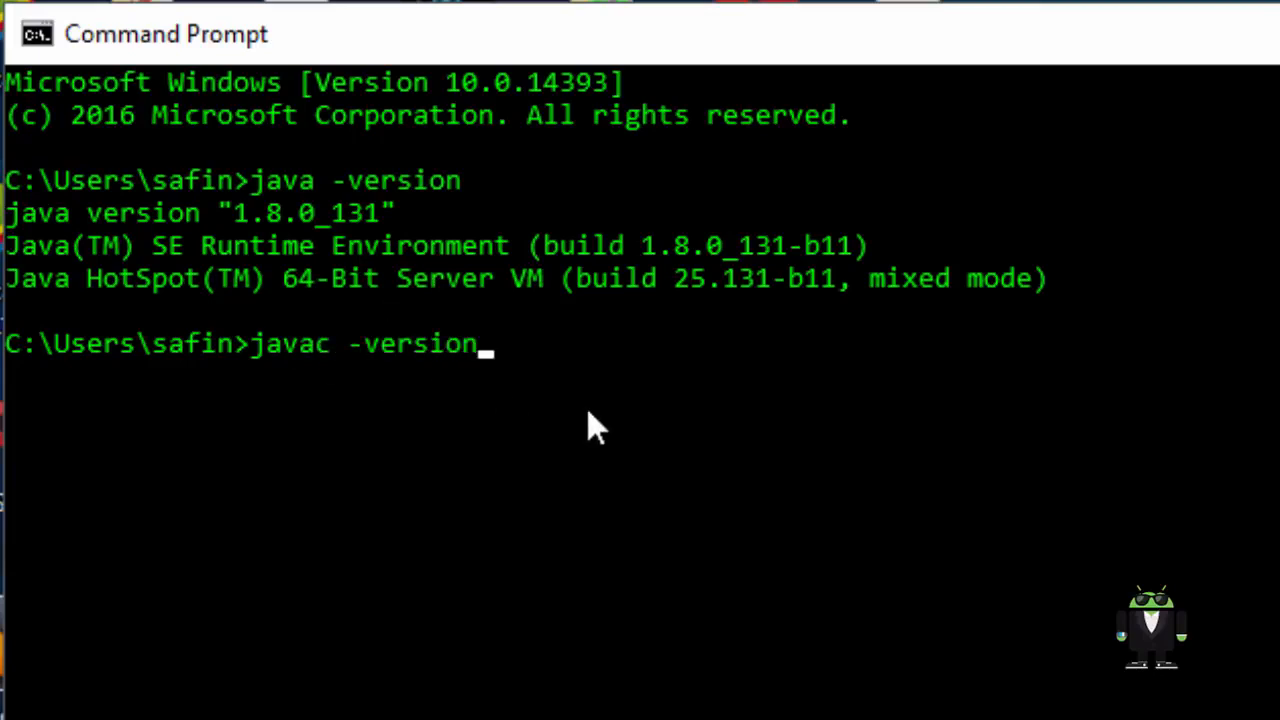
pyautogui.press('Return')
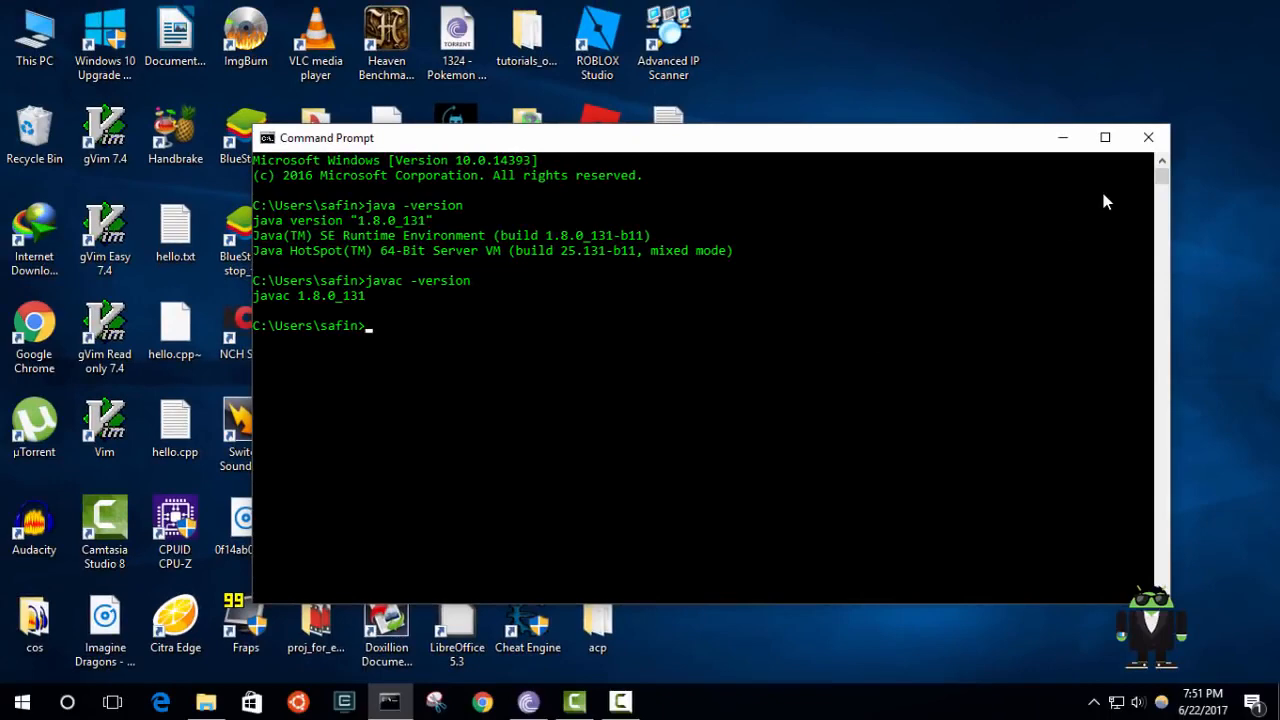
pyautogui.click(1147, 140)
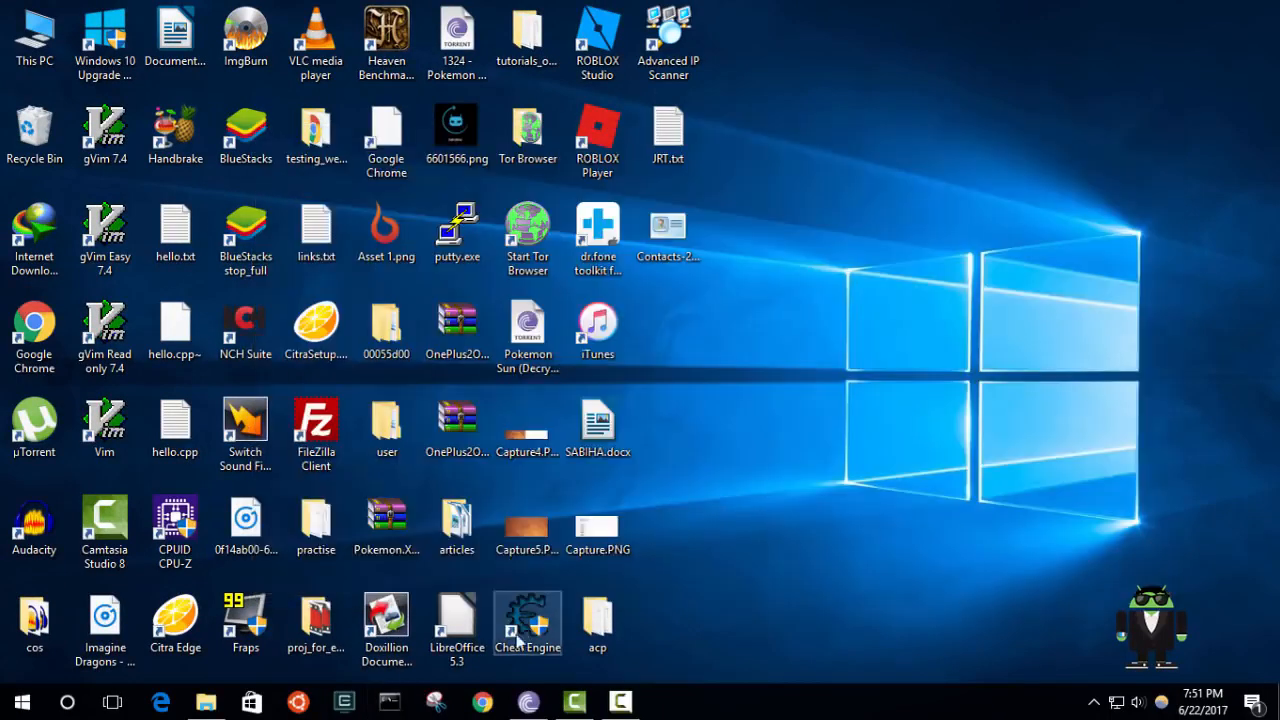
# Switch to Google Chrome and search Google for android sdk
pyautogui.doubleClick(566, 590)
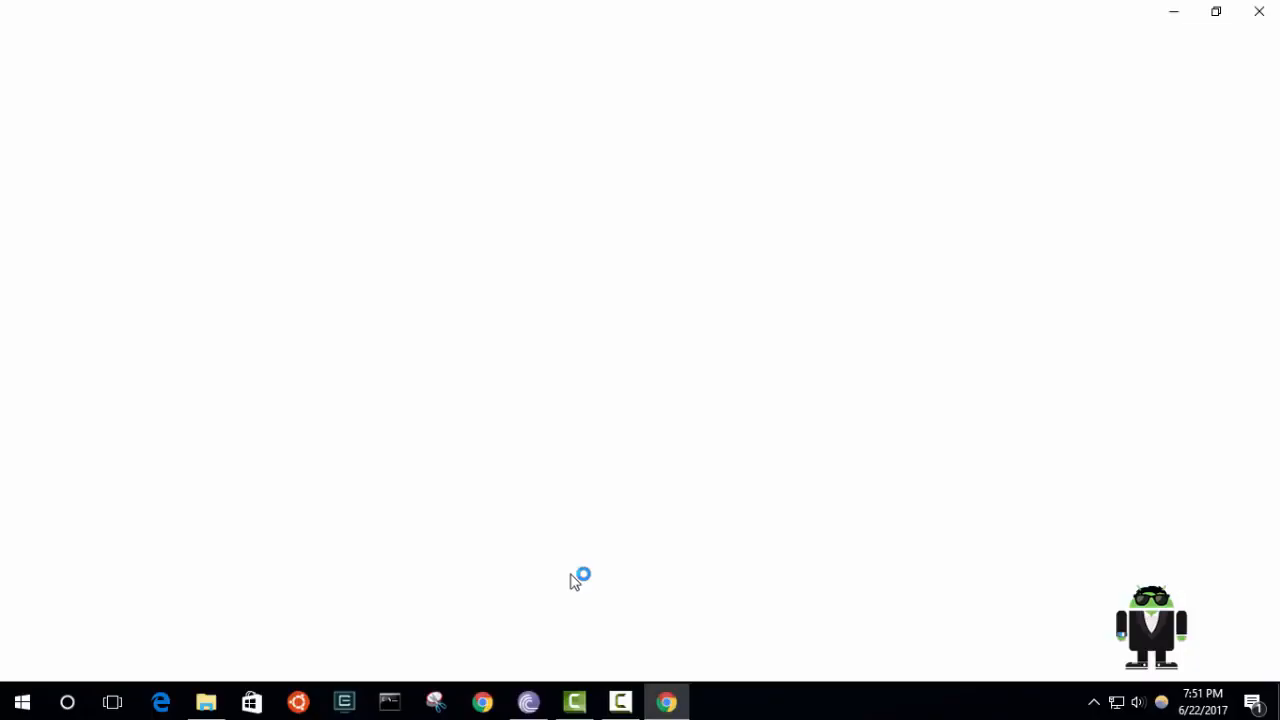
pyautogui.write('andr')
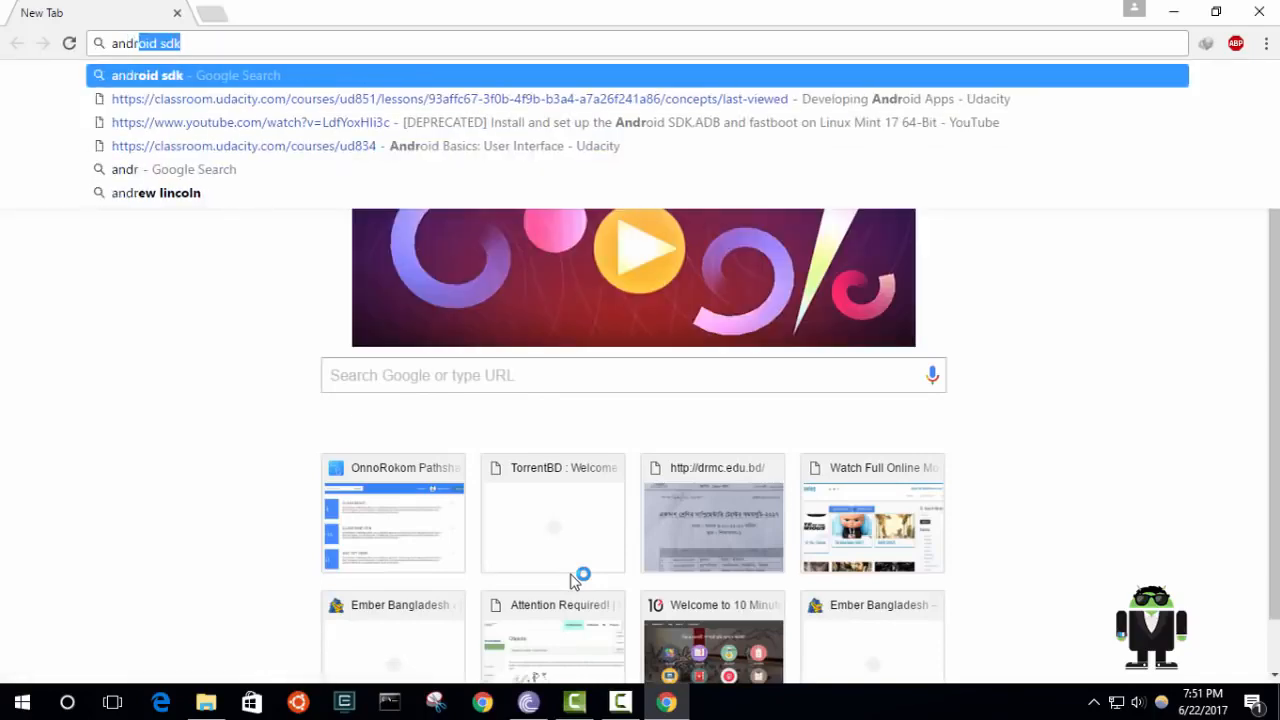
pyautogui.press('Right')
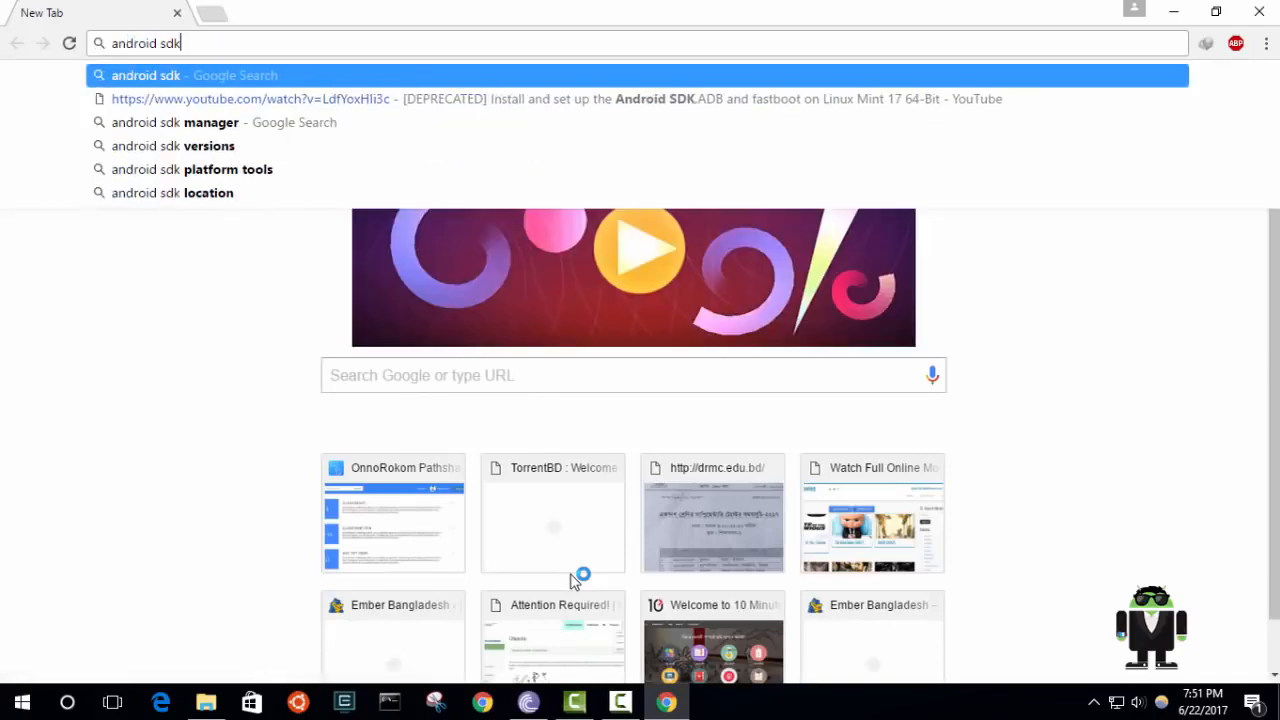
pyautogui.press('Return')
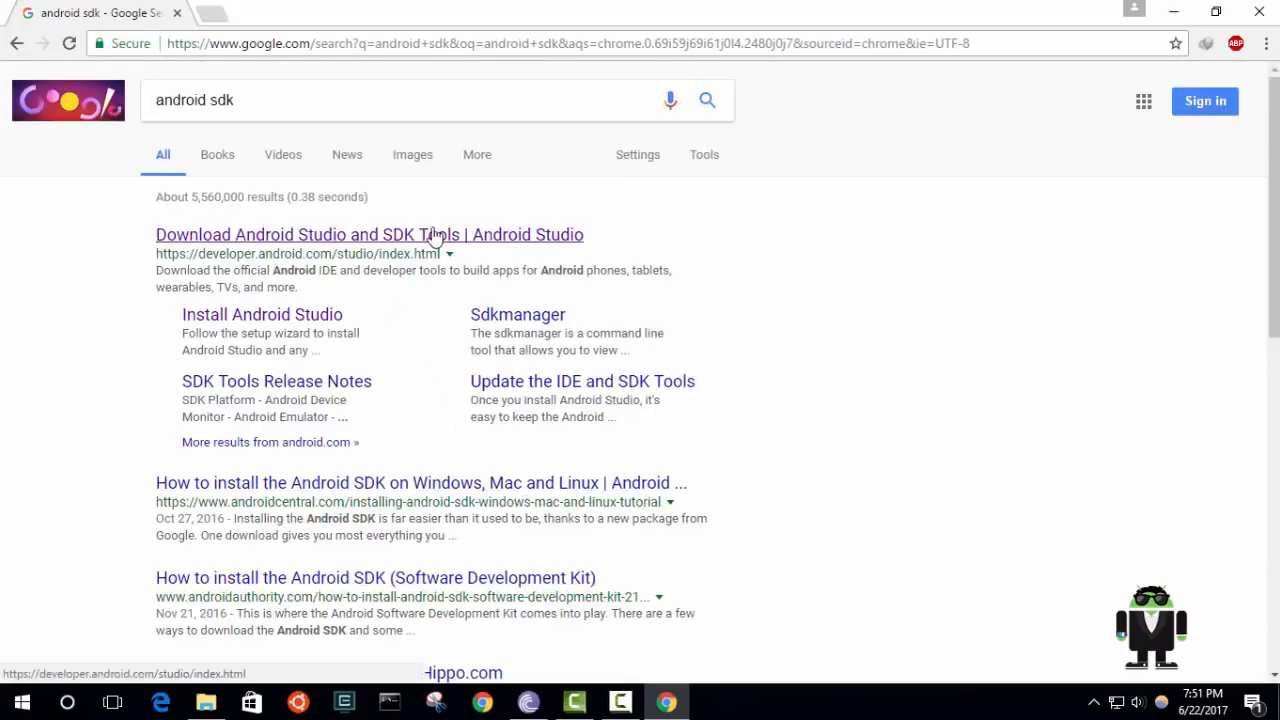
# Open the Download Android Studio and SDK Tools result and find the command line tools downloads on that page
pyautogui.click(434, 236)
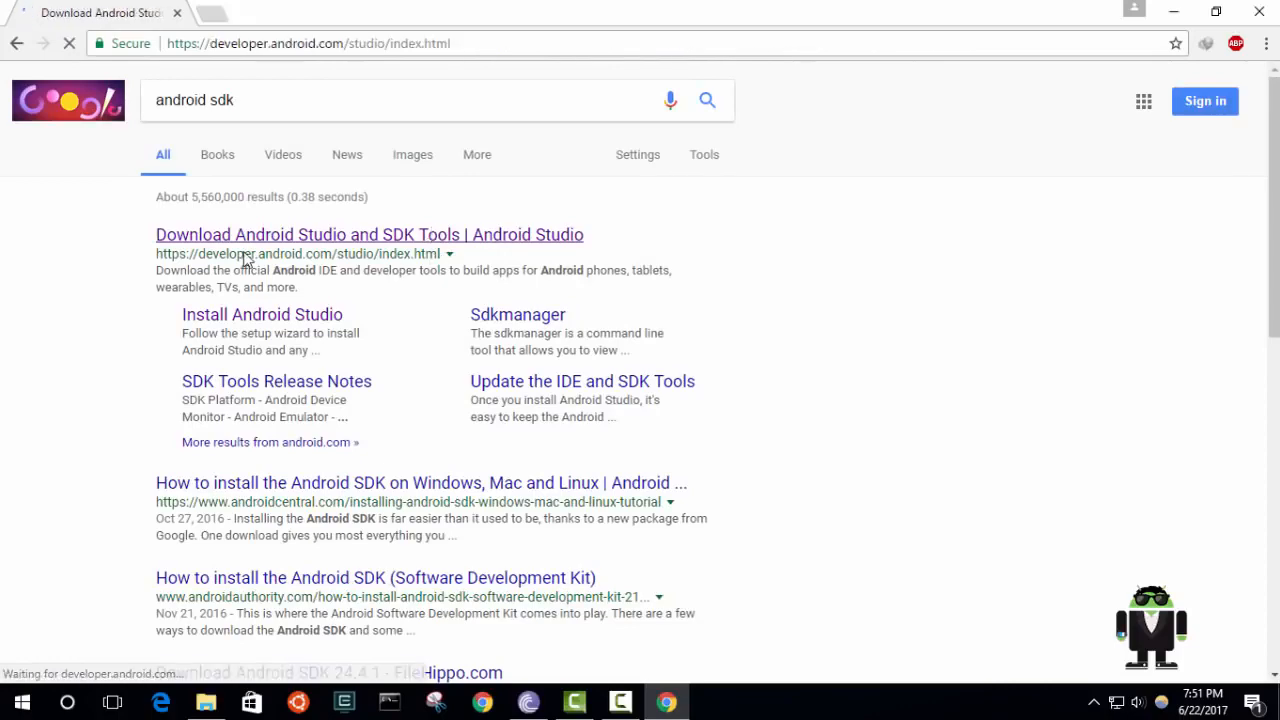
pyautogui.scroll(-8, 490, 312)
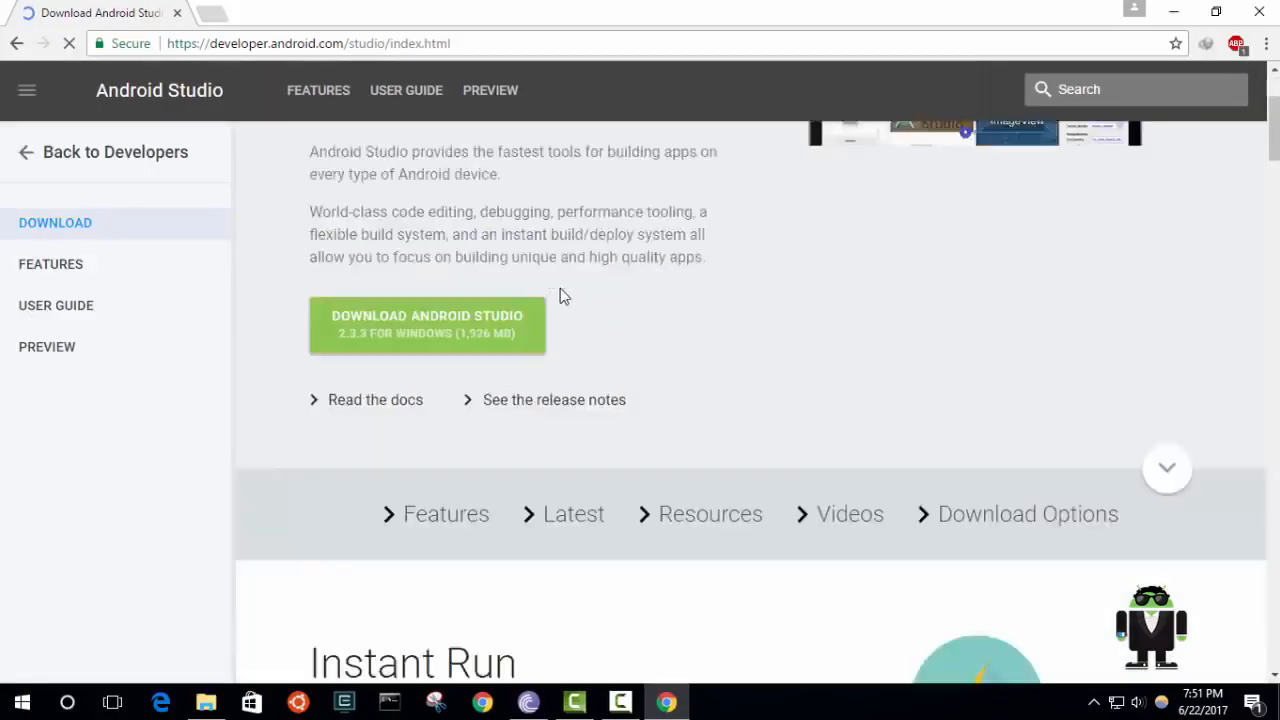
pyautogui.scroll(-6, 545, 270)
pyautogui.scroll(-15, 531, 252)
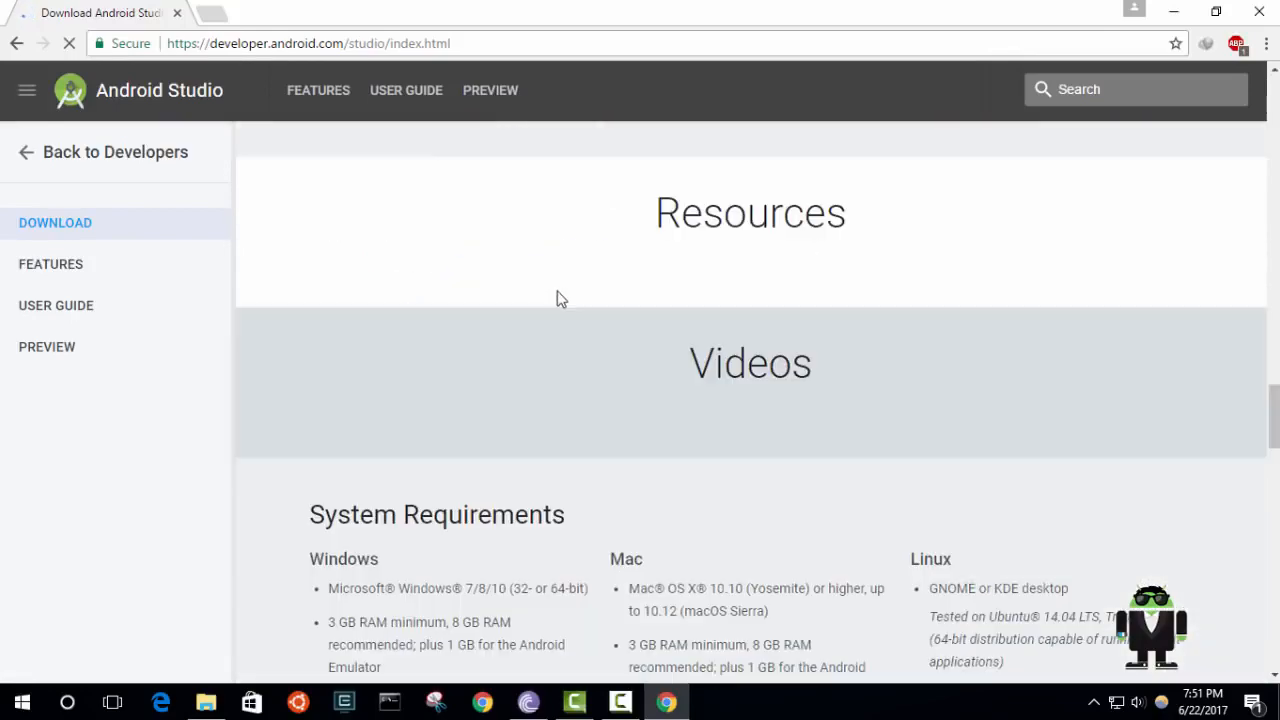
pyautogui.scroll(-6, 558, 342)
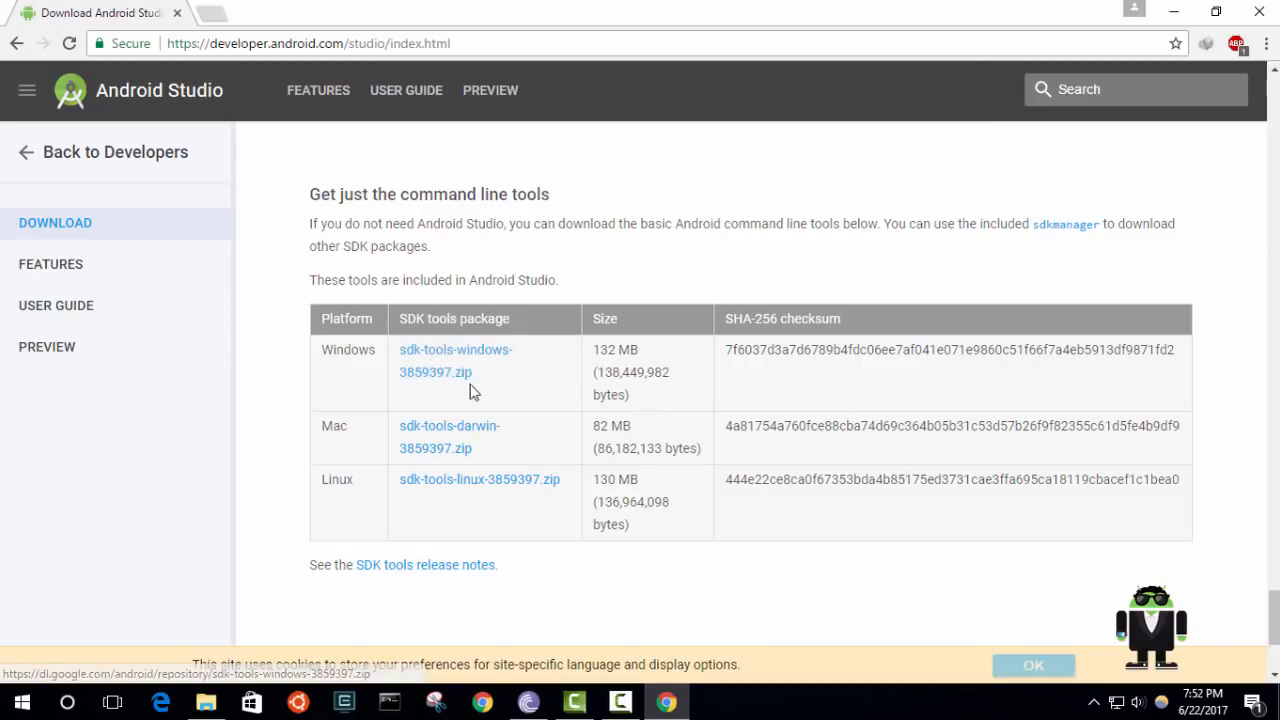
# Switch to File Explorer and open the android-sdk folder on Local Disk (C:) containing the downloaded SDK tools archive
pyautogui.click(212, 558)
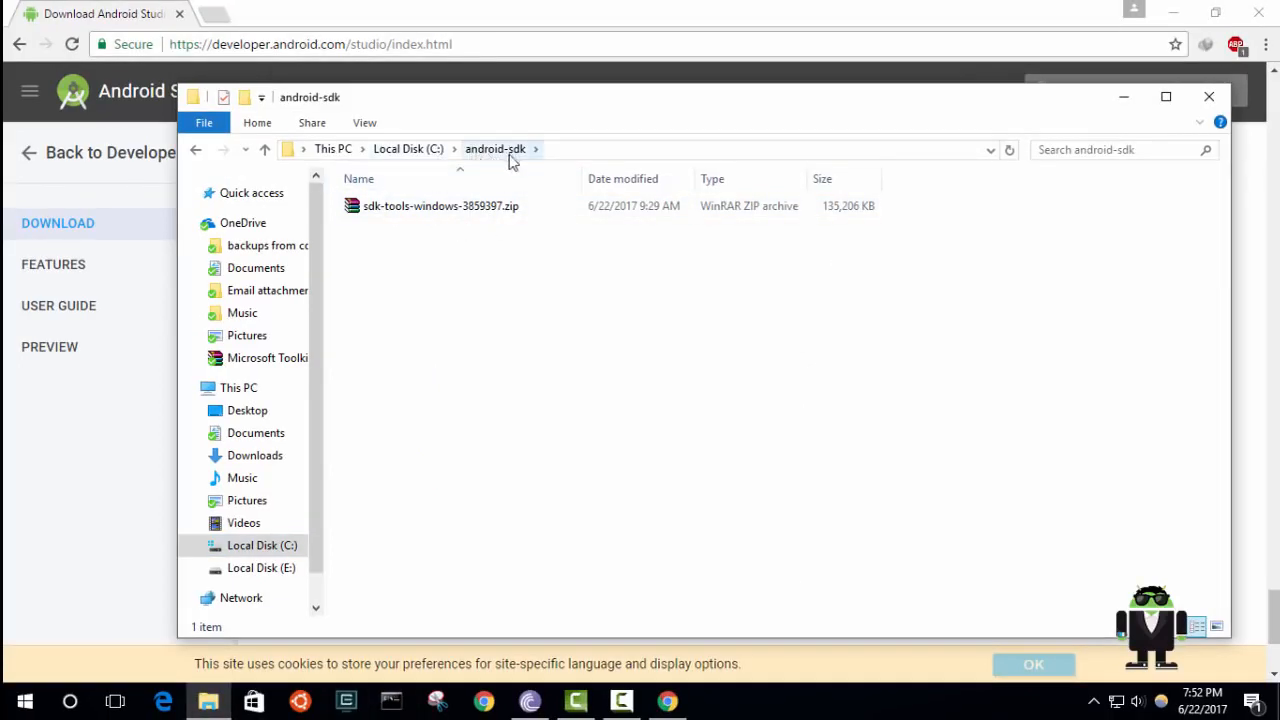
pyautogui.click(400, 150)
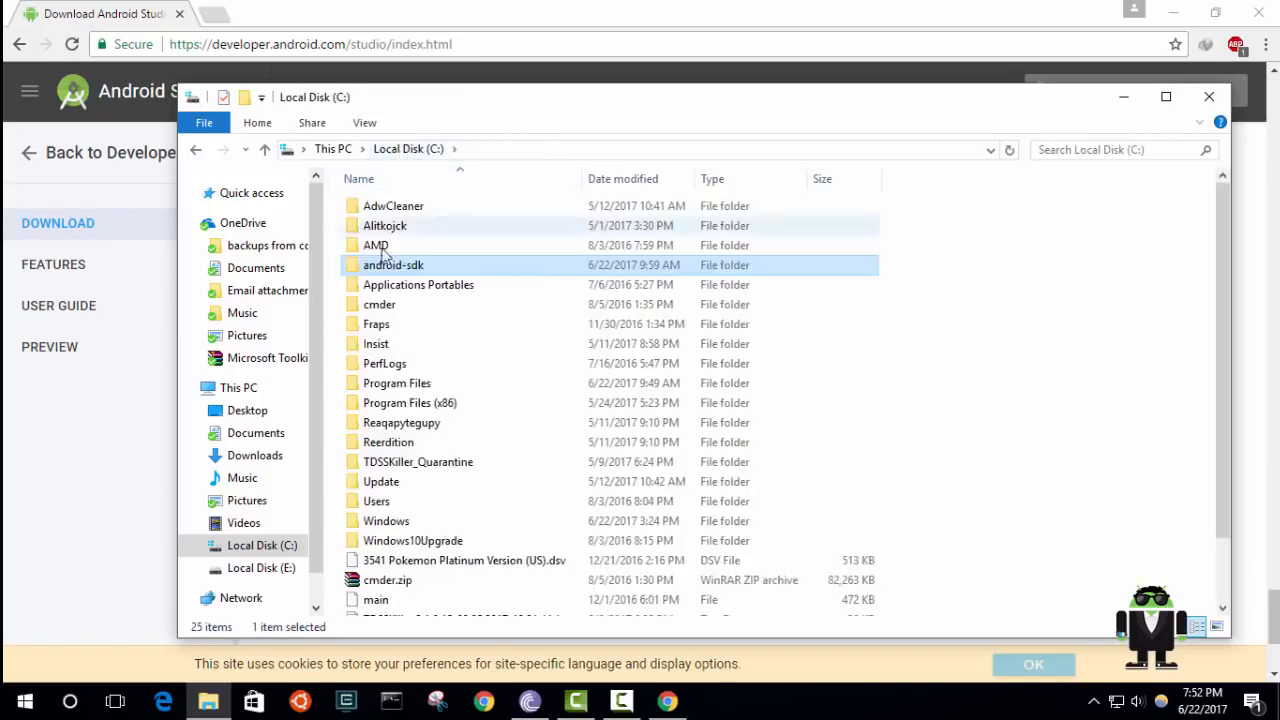
pyautogui.doubleClick(403, 268)
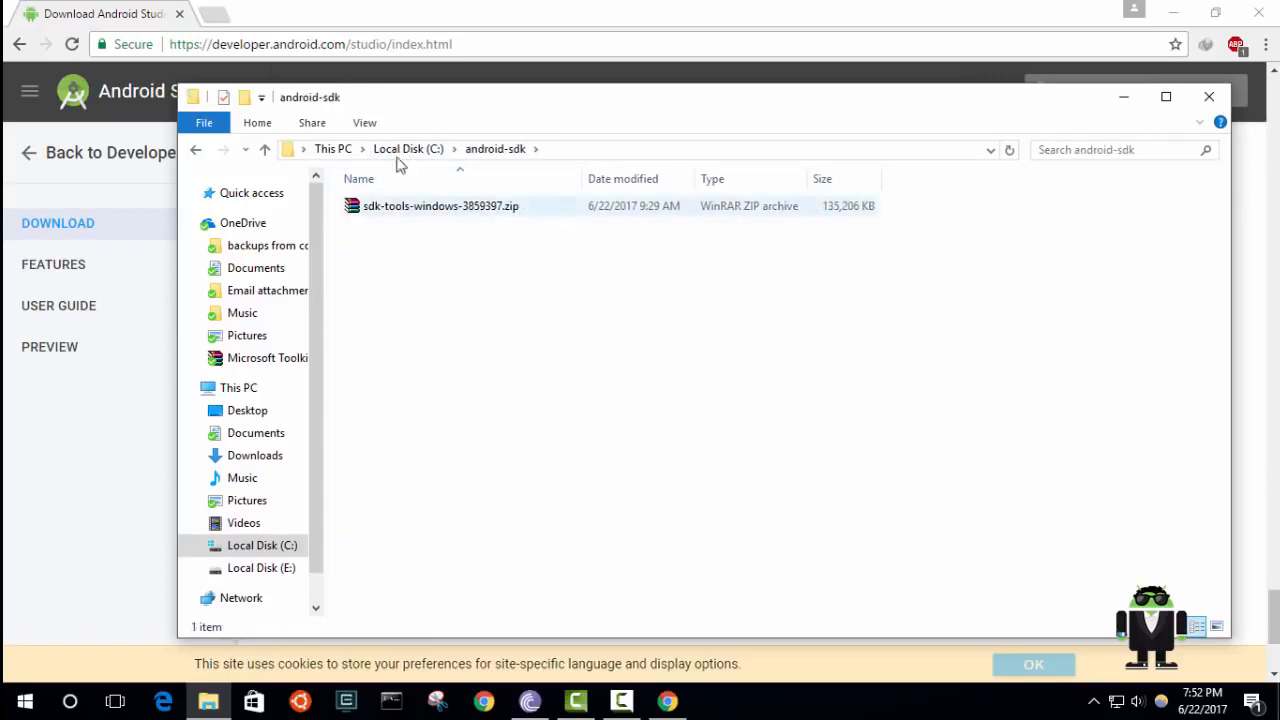
pyautogui.click(1123, 96)
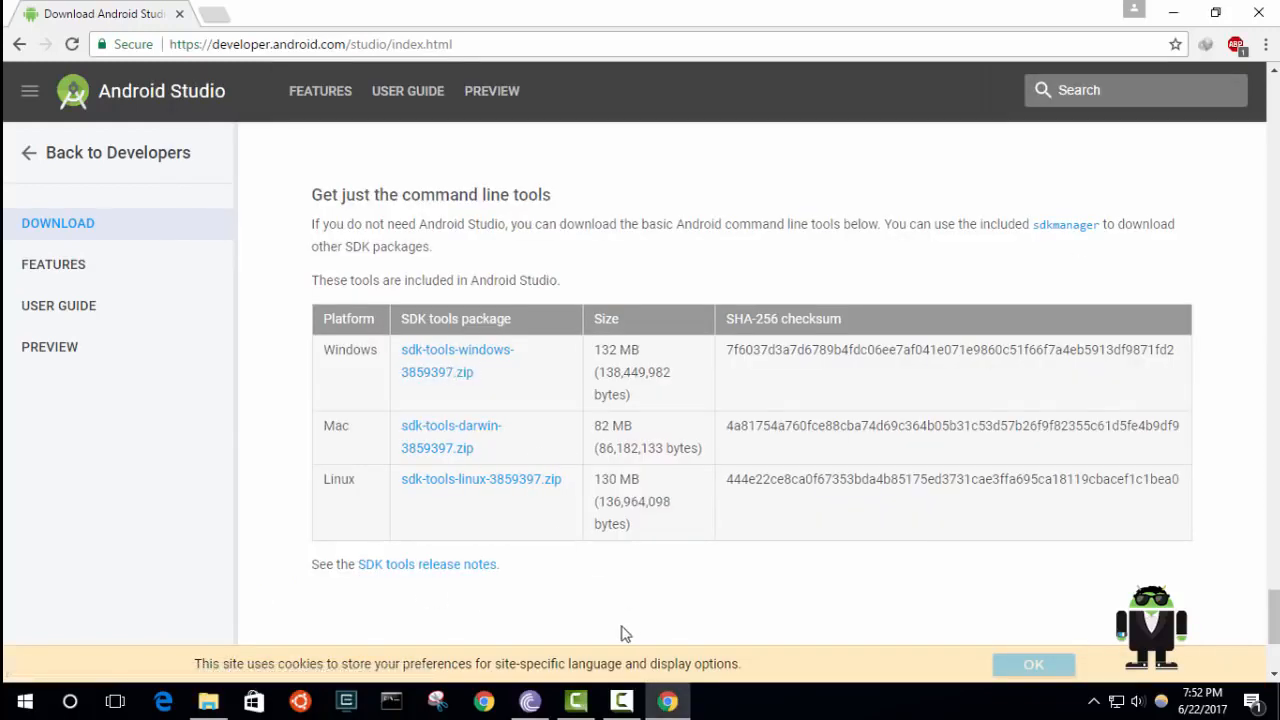
pyautogui.click(207, 701)
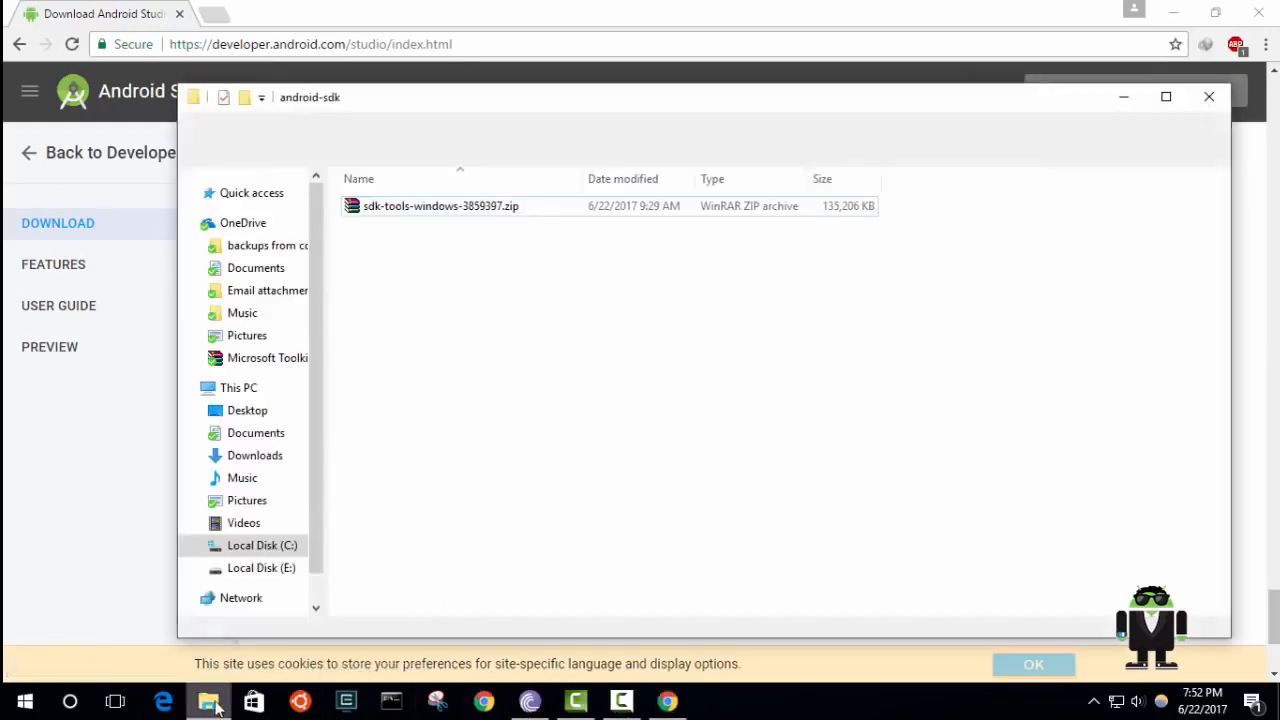
# Inspect the contents of sdk-tools-windows-3859397.zip in WinRAR and extract the archive directly into the android-sdk folder
pyautogui.doubleClick(375, 210)
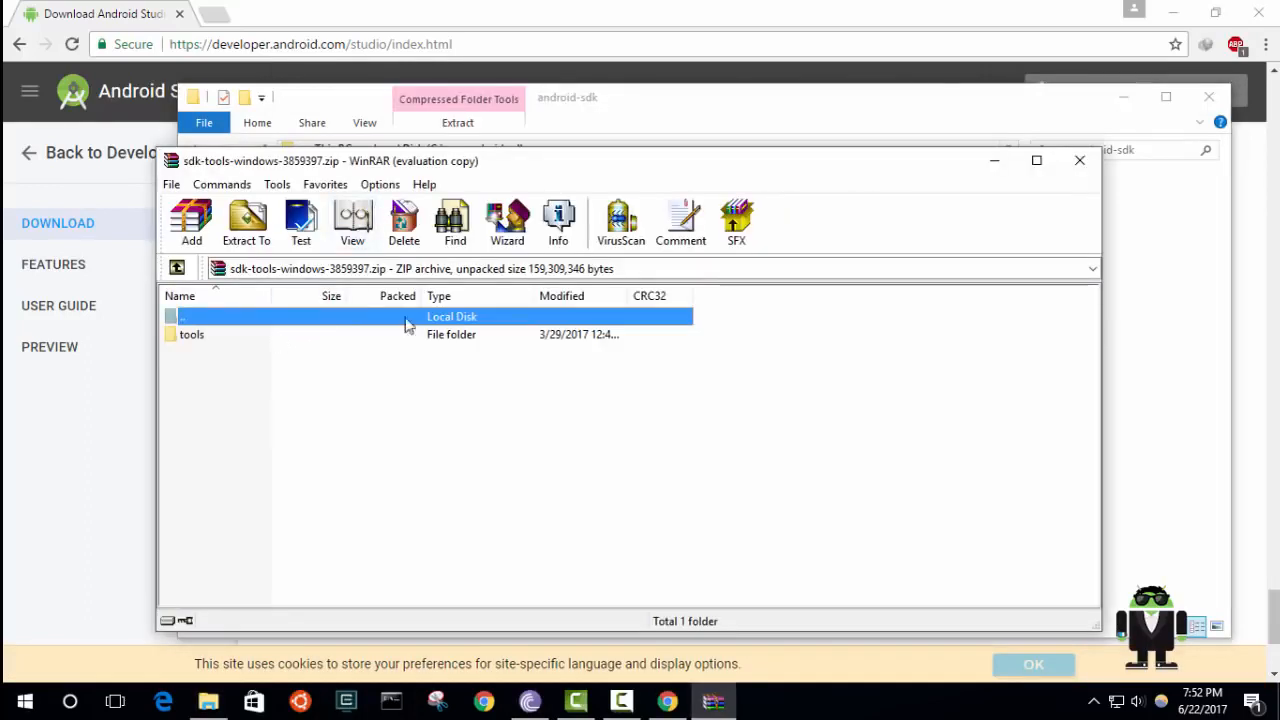
pyautogui.click(737, 404)
pyautogui.click(1082, 162)
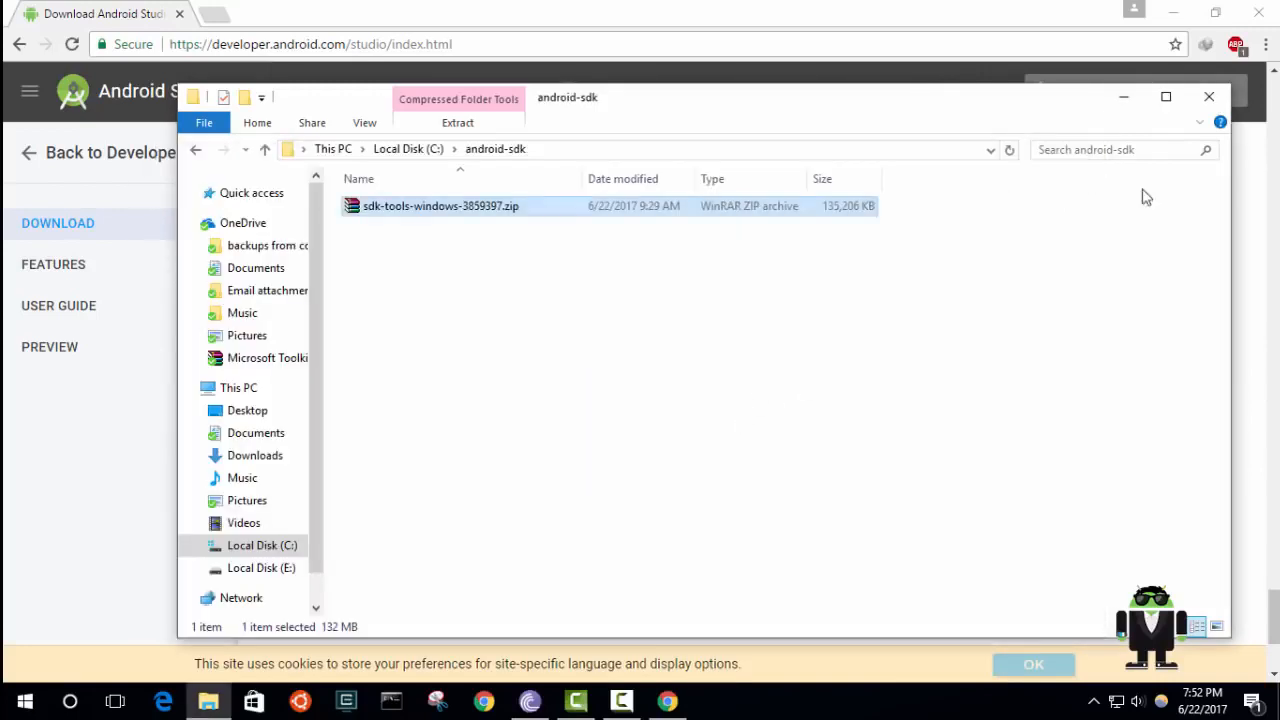
pyautogui.rightClick(420, 217)
pyautogui.click(461, 284)
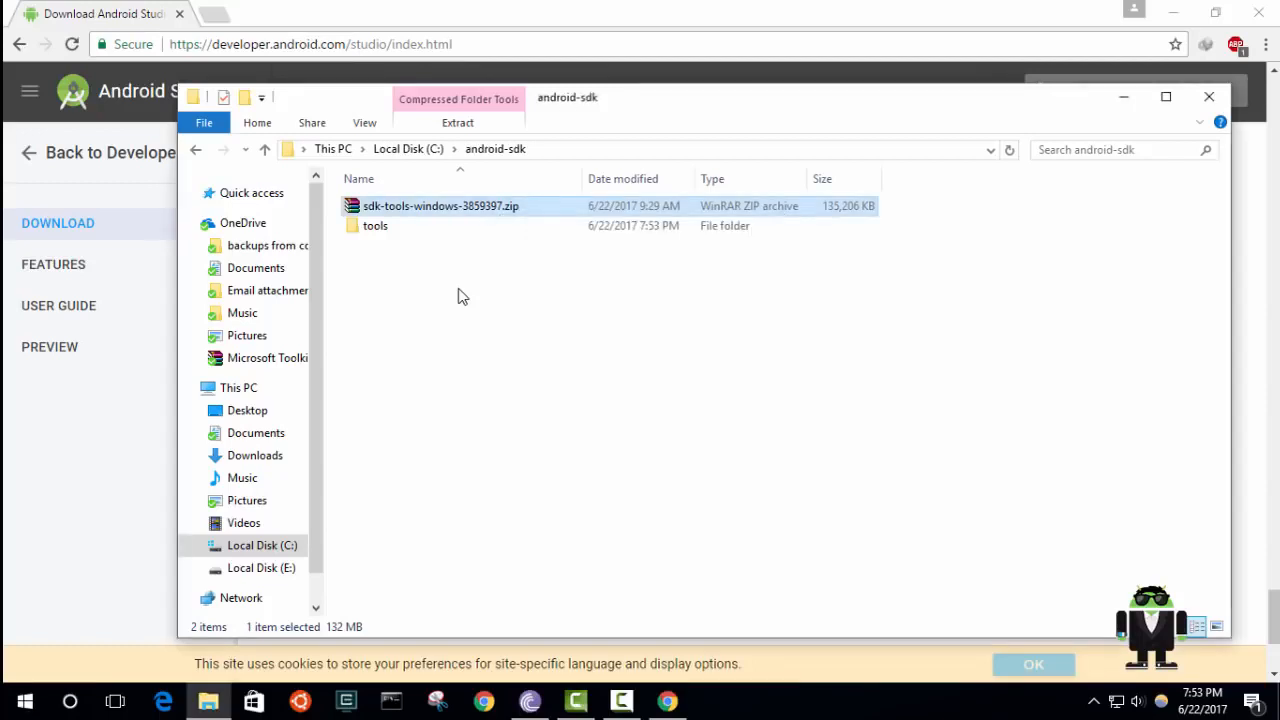
# Open the extracted tools folder and go into its bin subfolder
pyautogui.doubleClick(468, 228)
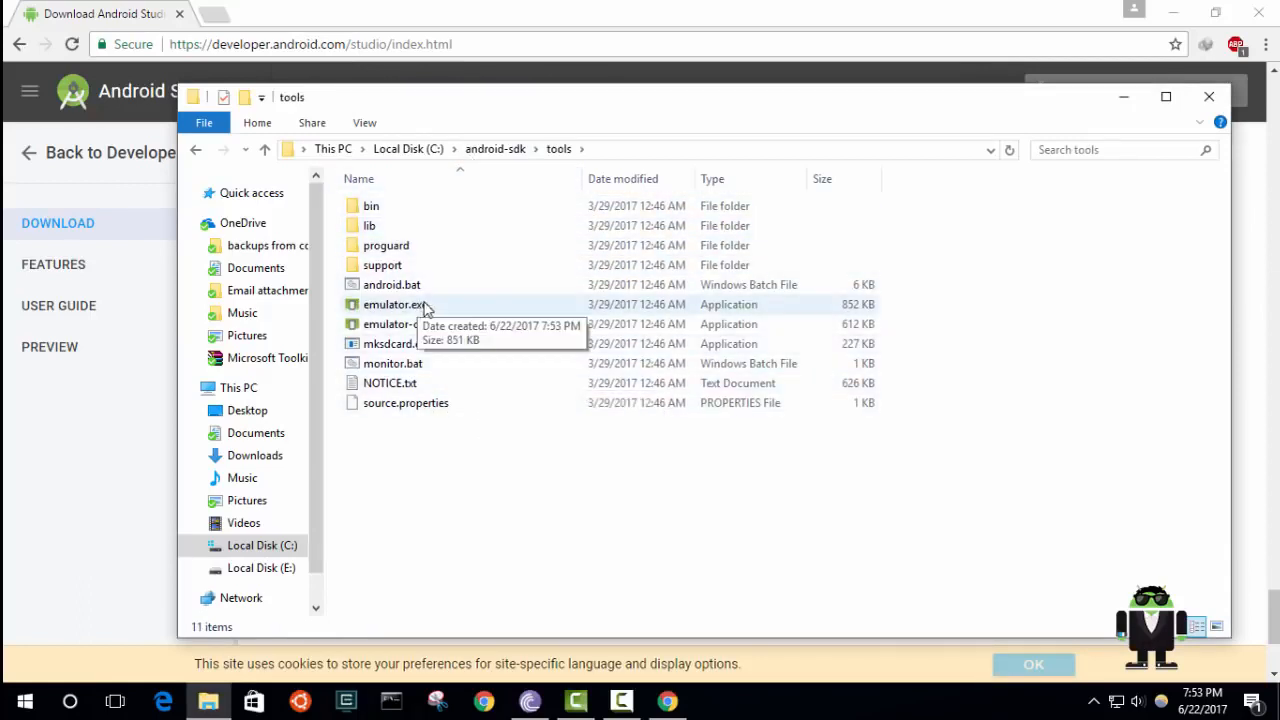
pyautogui.doubleClick(472, 210)
pyautogui.click(557, 149)
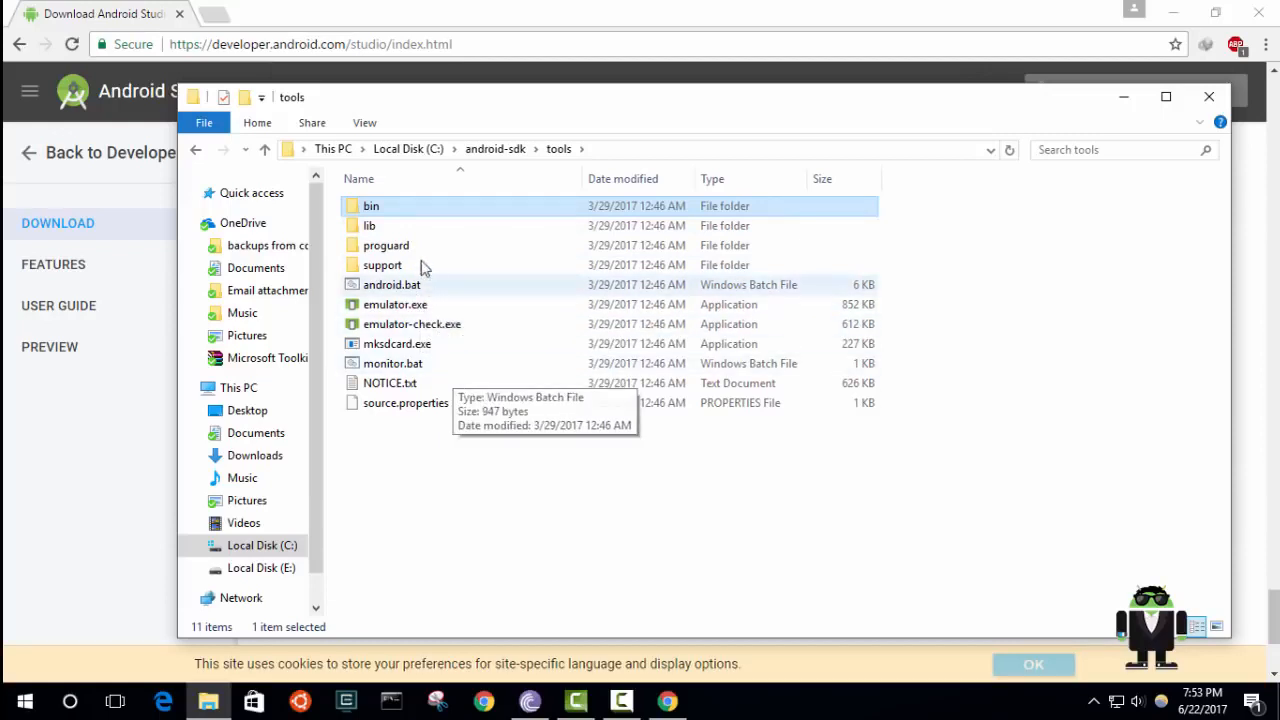
pyautogui.doubleClick(440, 208)
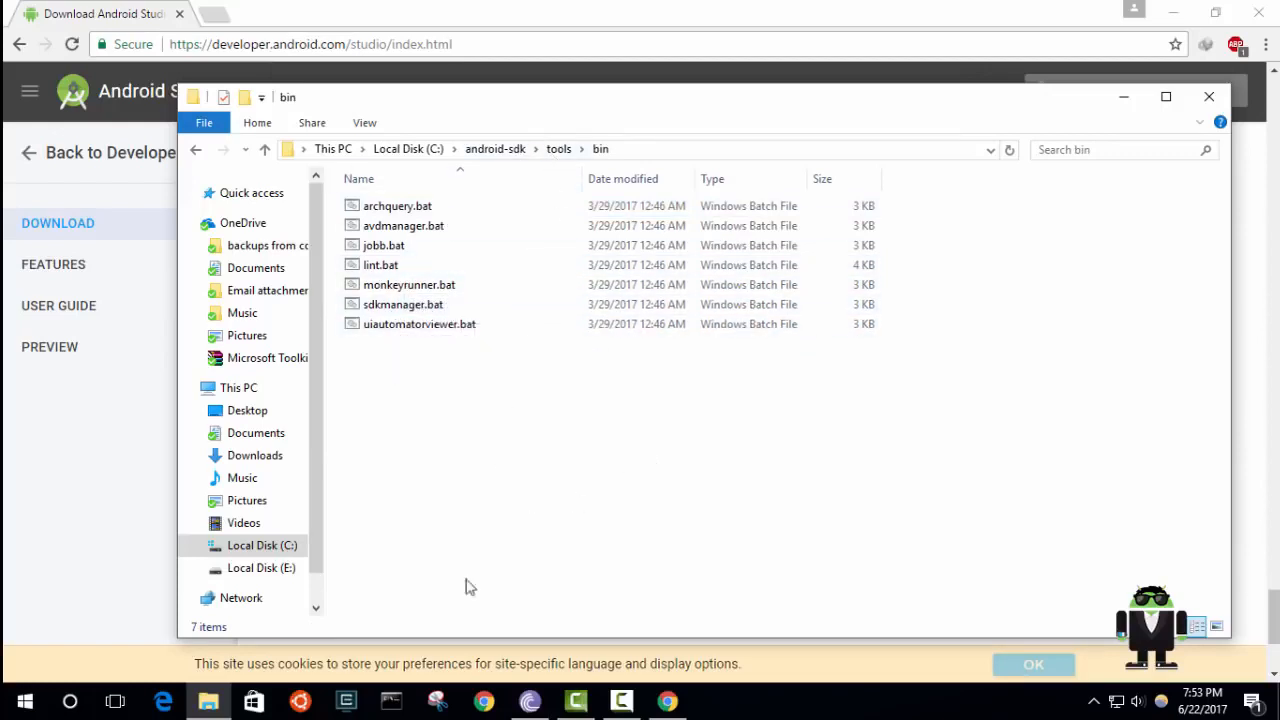
# Open a command window in C:\android-sdk\tools\bin and run sdkmanager without arguments
pyautogui.keyDown('shift'); pyautogui.rightClick(555, 418); pyautogui.keyUp('shift')
pyautogui.click(674, 278)
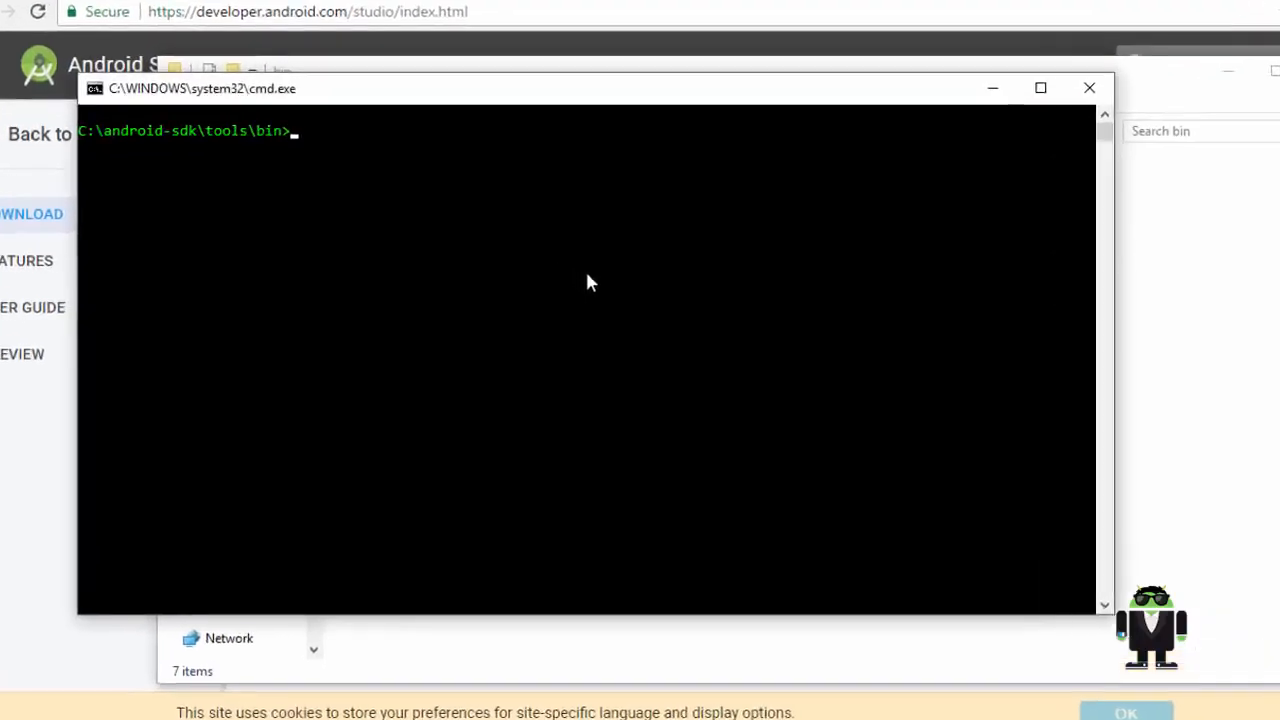
pyautogui.write('sdk')
pyautogui.write('manager')
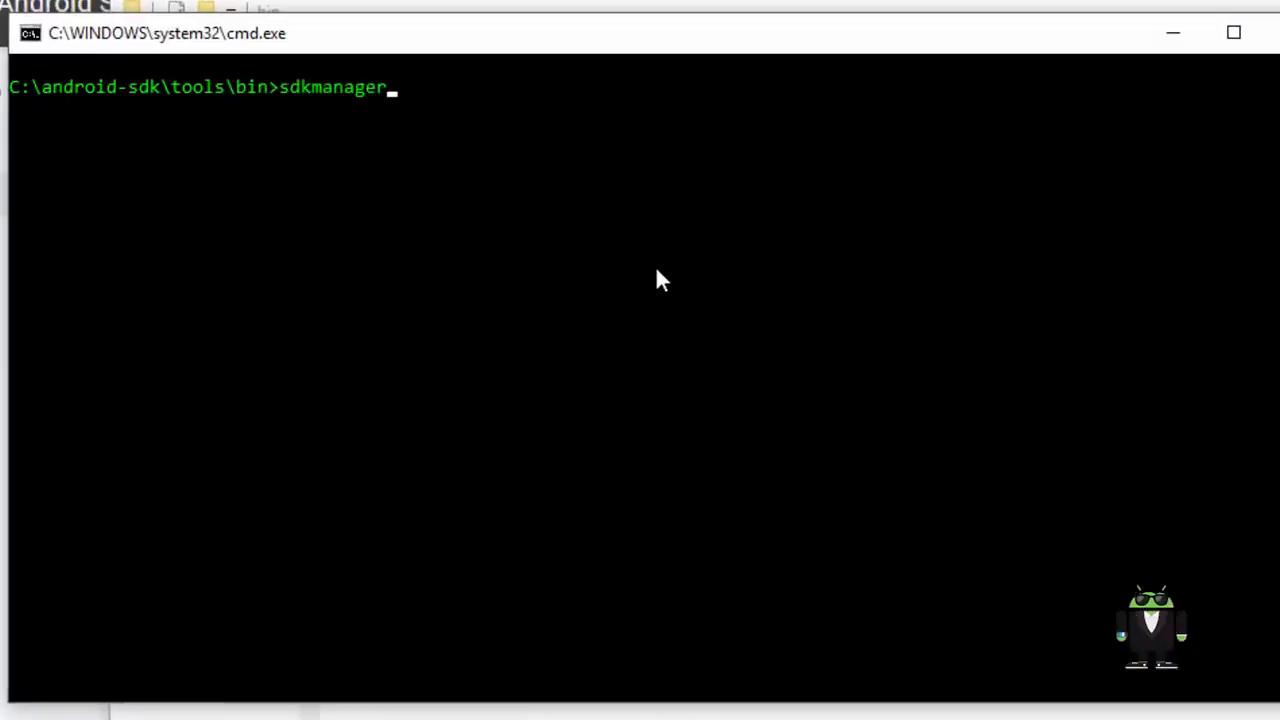
pyautogui.press('Return')
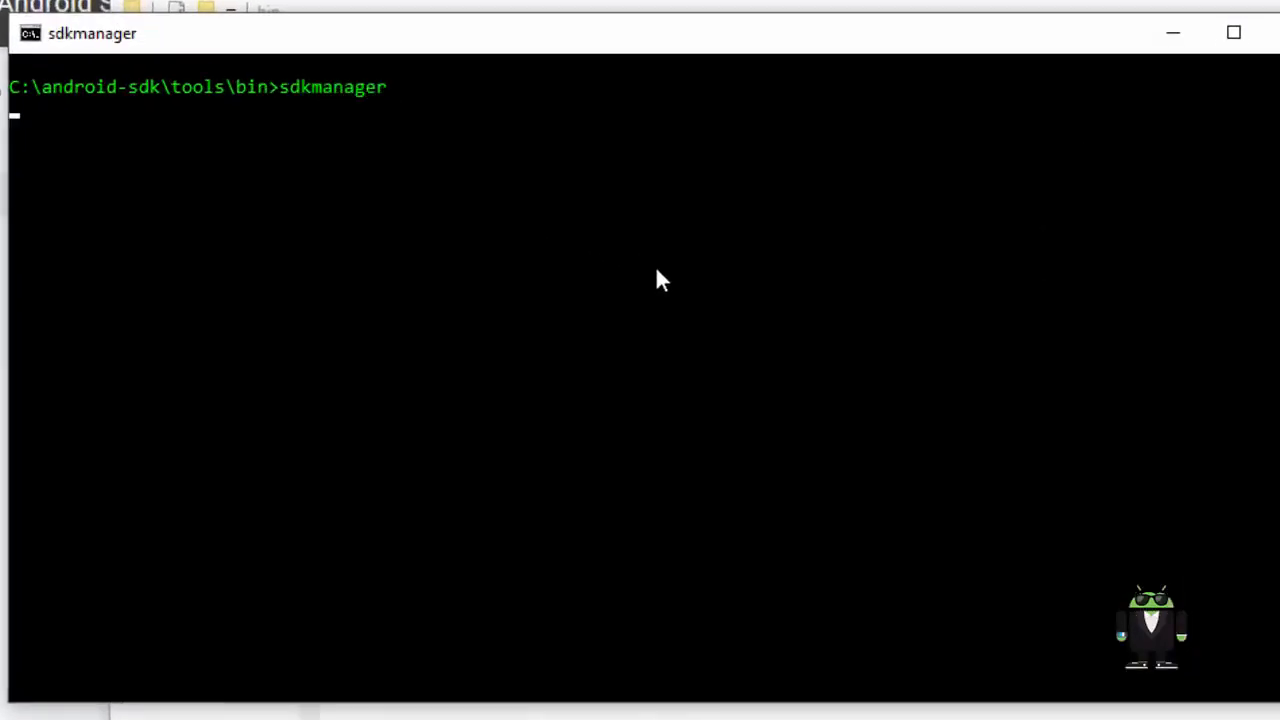
# Examine the sdkmanager usage text, including the command forms such as --update and the common arguments
pyautogui.scroll(9, 526, 203)
pyautogui.scroll(1, 456, 218)
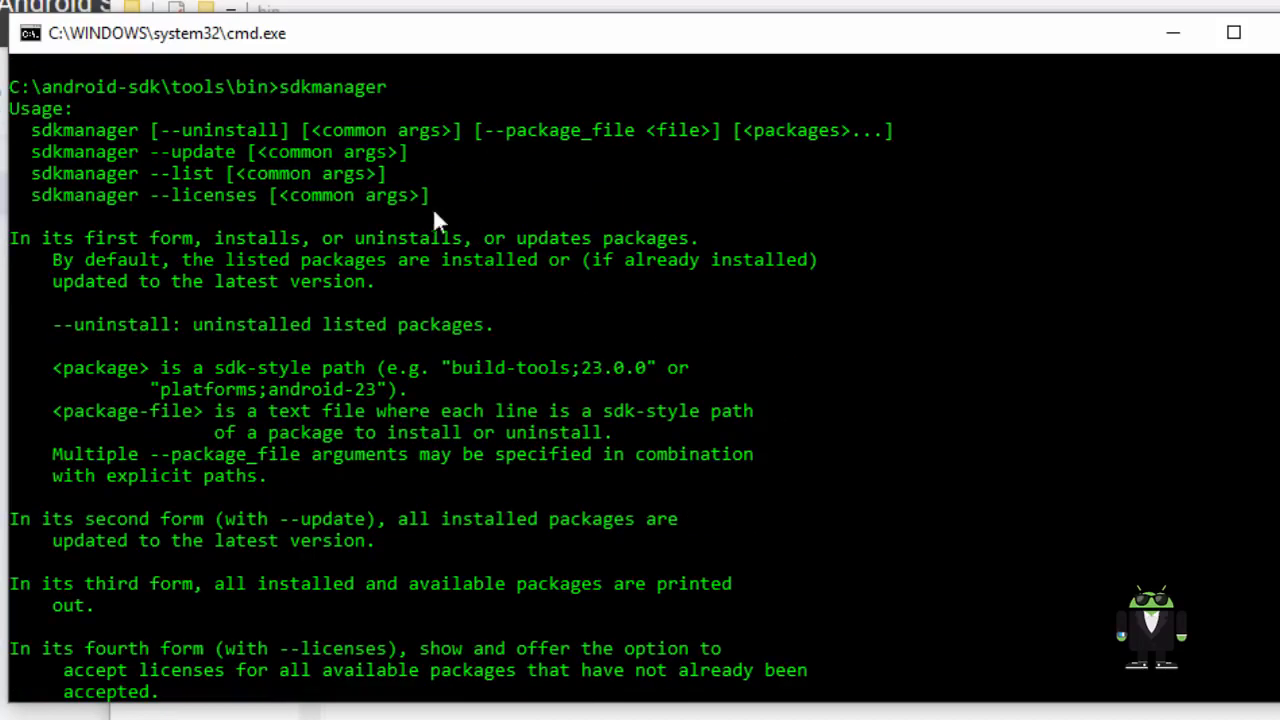
pyautogui.moveTo(34, 129); pyautogui.dragTo(623, 614)
pyautogui.click(596, 480)
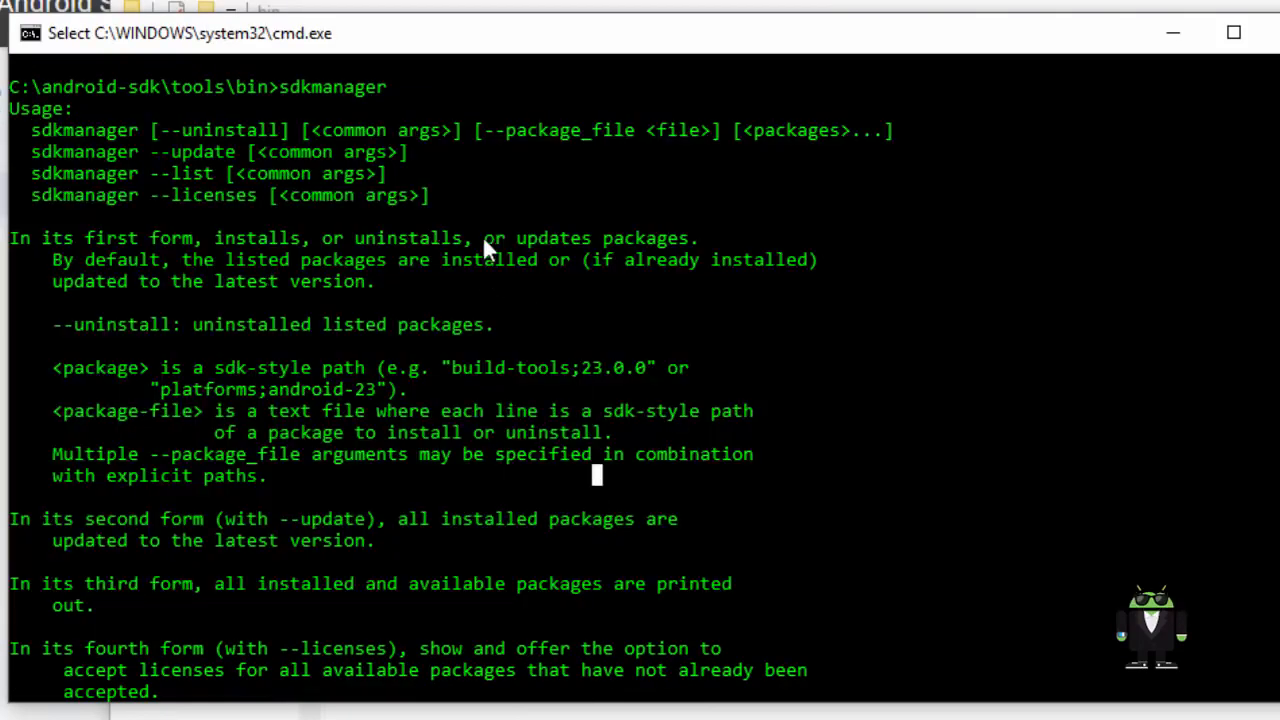
pyautogui.scroll(-13, 275, 365)
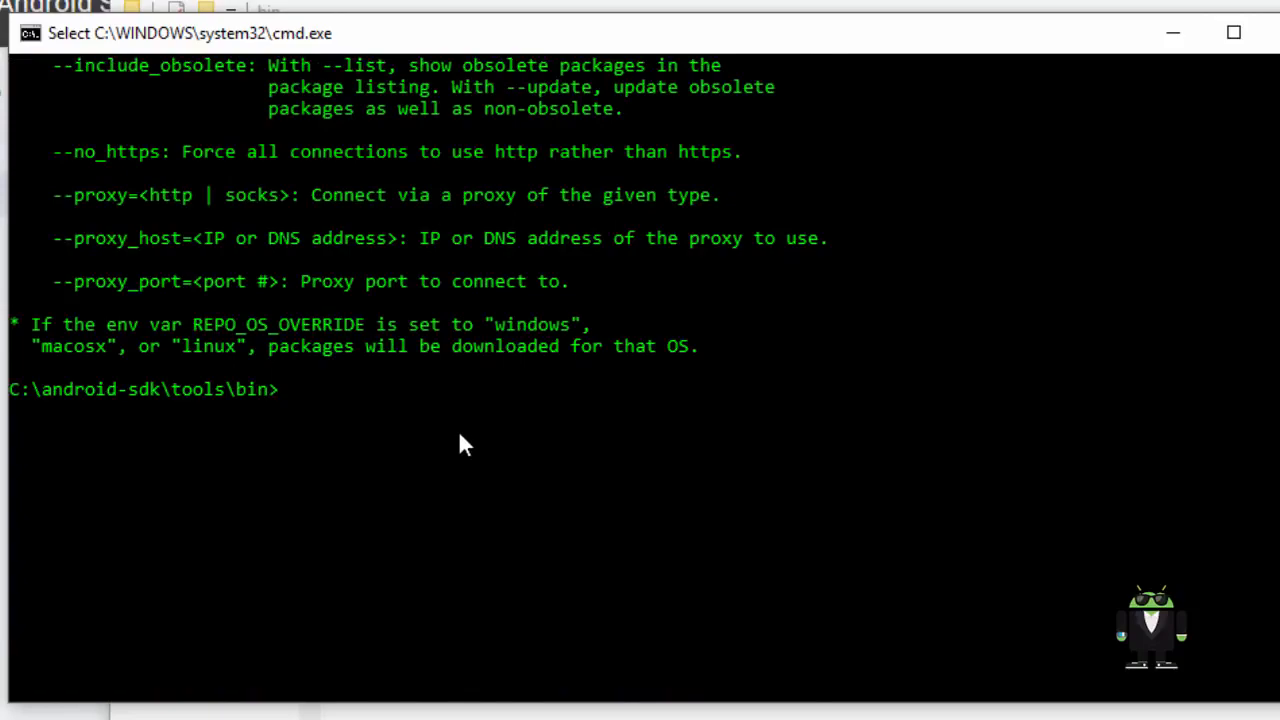
pyautogui.scroll(13, 460, 443)
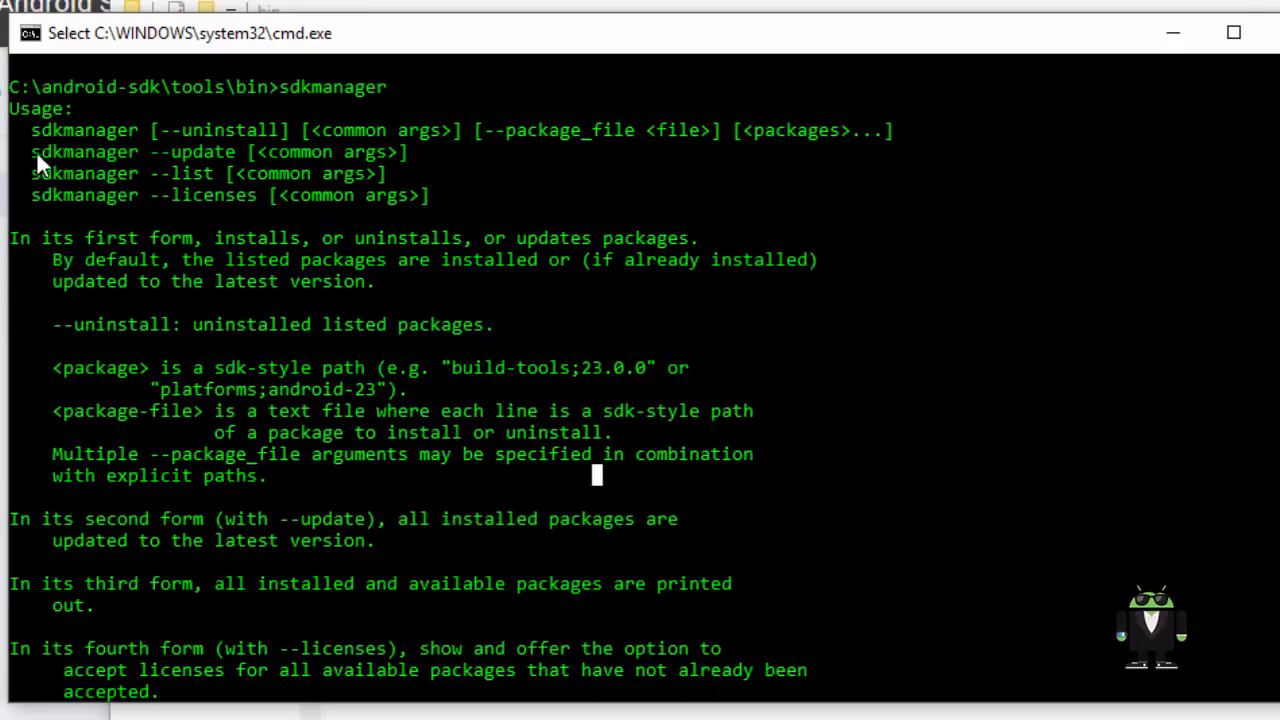
pyautogui.moveTo(36, 152); pyautogui.dragTo(221, 159)
pyautogui.scroll(-5, 300, 220)
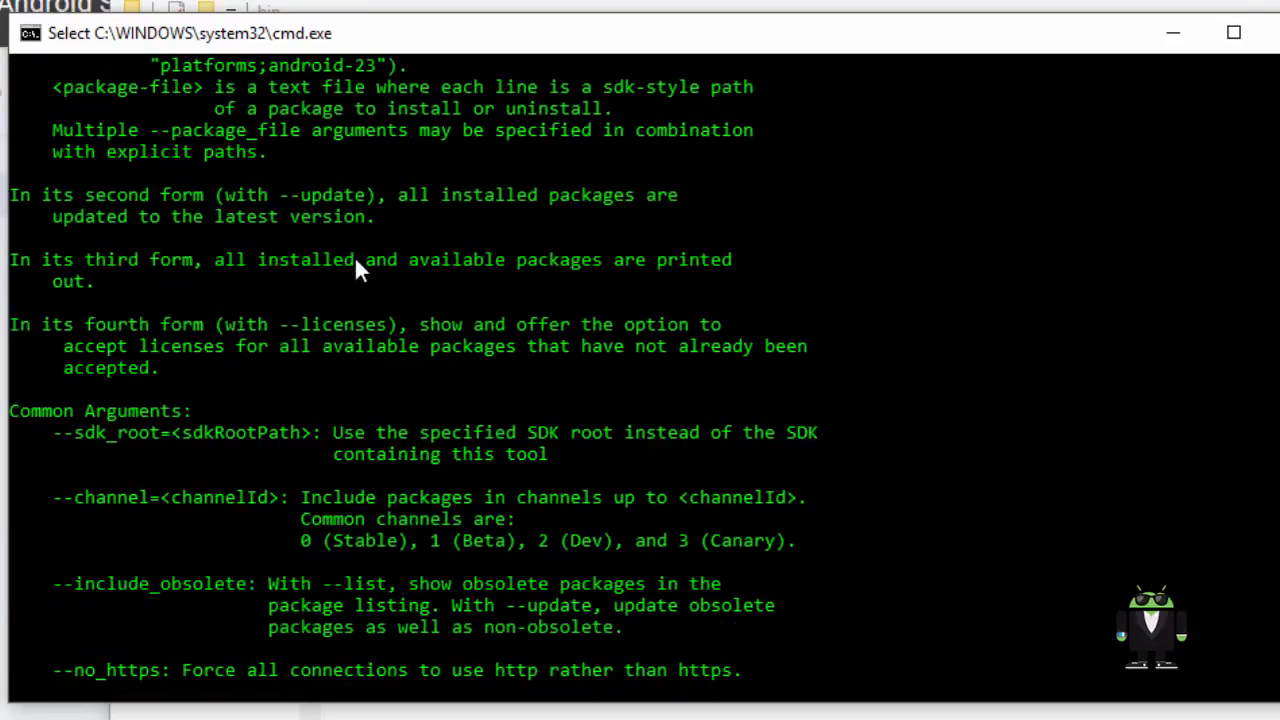
# Try to list the SDK packages by running sdkmanager list from C:\android-sdk\tools\bin
pyautogui.scroll(-6, 375, 290)
pyautogui.scroll(2, 450, 340)
pyautogui.click(401, 628)
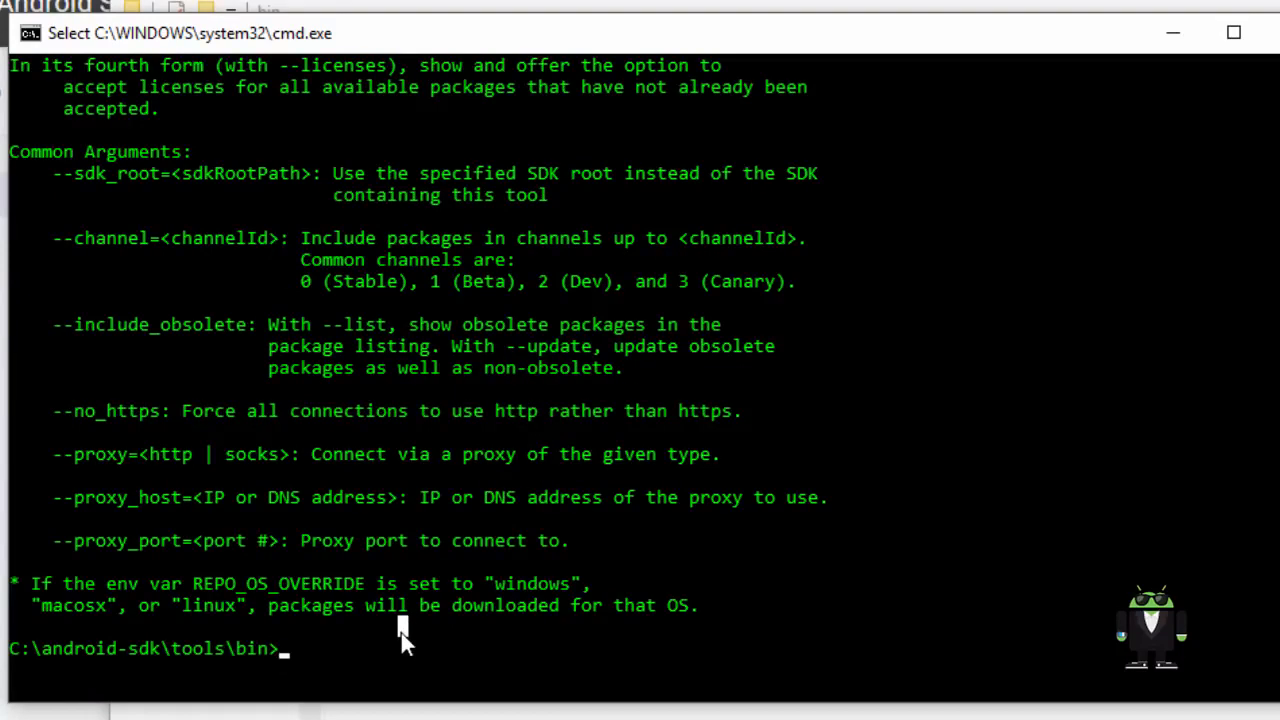
pyautogui.write('sdkmanager')
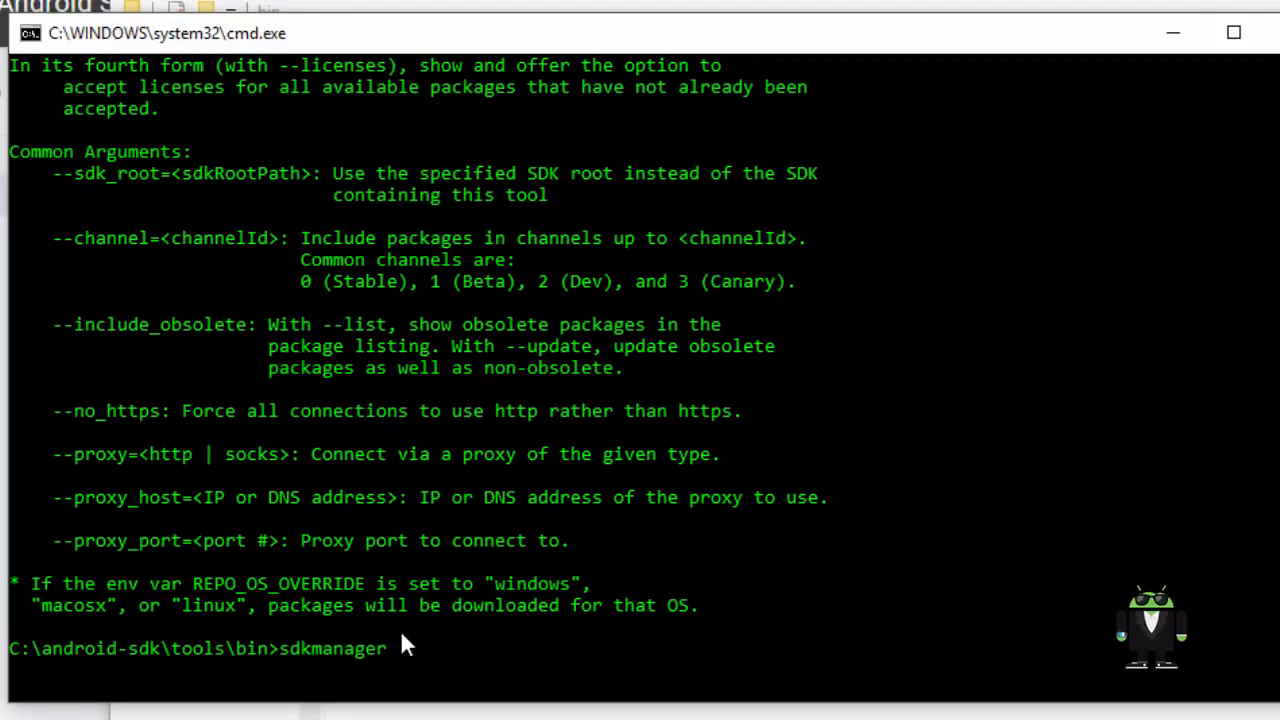
pyautogui.write(' list')
pyautogui.press('Return')
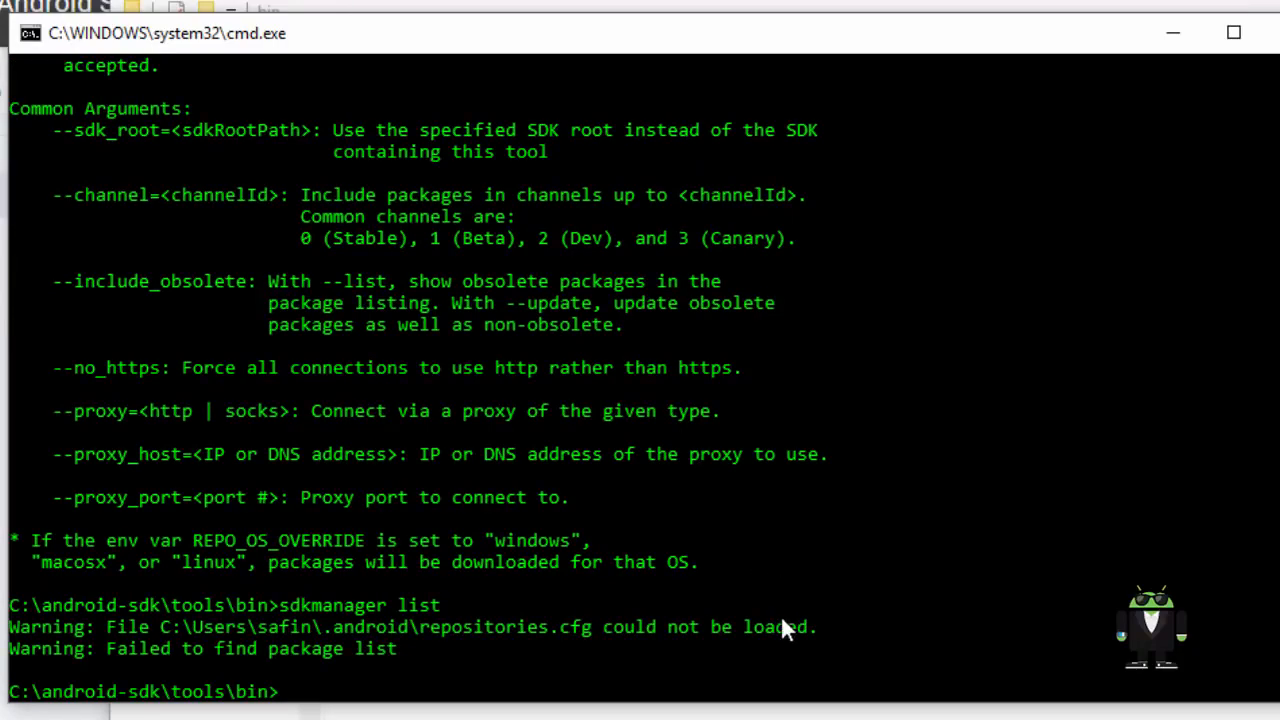
# Check the usage text for the list syntax and rerun the command corrected to sdkmanager --list
pyautogui.scroll(10, 316, 246)
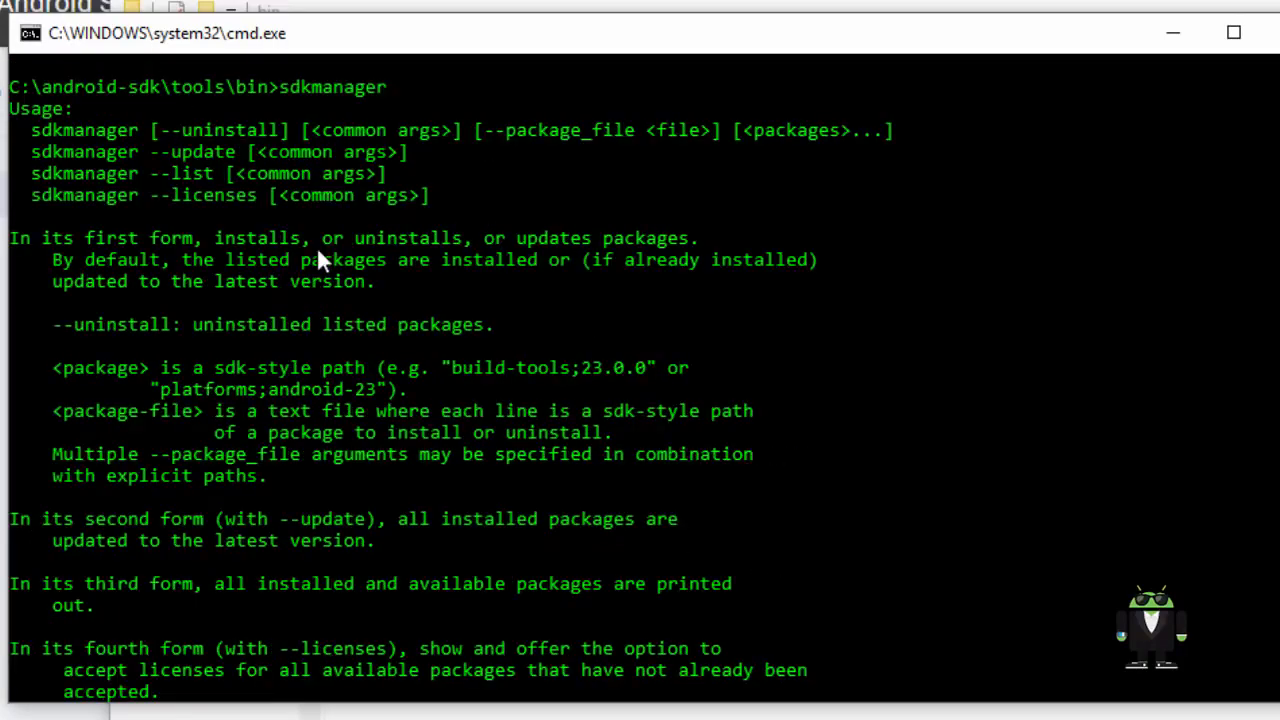
pyautogui.press('Up')
pyautogui.scroll(-3, 395, 191)
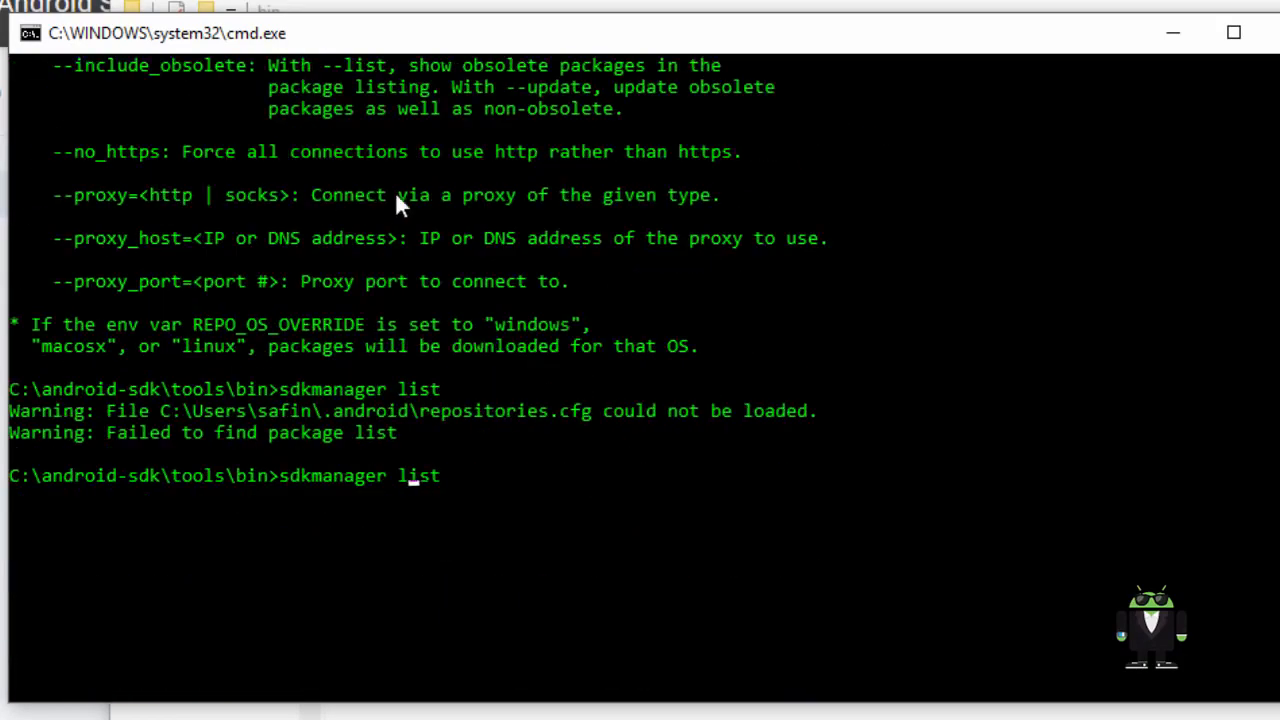
pyautogui.press('Left')
pyautogui.press('Left')
pyautogui.press('Left')
pyautogui.press('Left')
pyautogui.write('--')
pyautogui.press('Return')
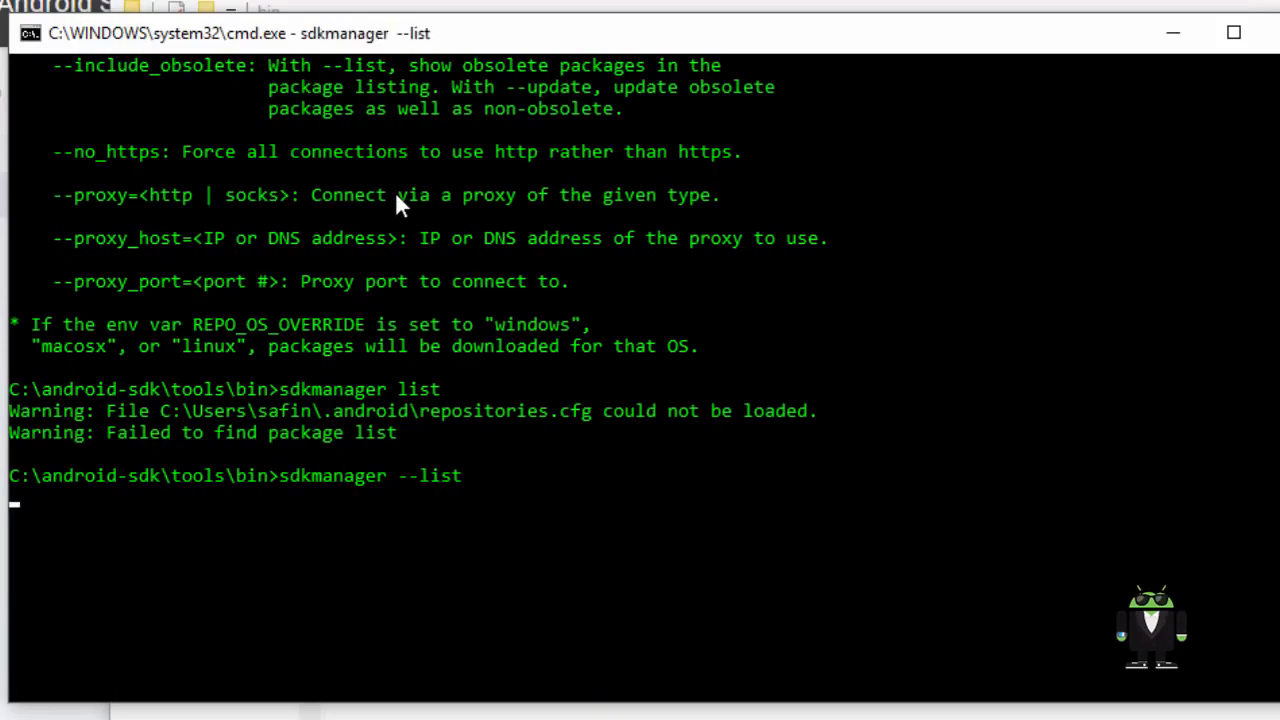
# Examine the listing of installed packages, available packages and updates, highlighting the platform-tools package path
pyautogui.scroll(20, 485, 246)
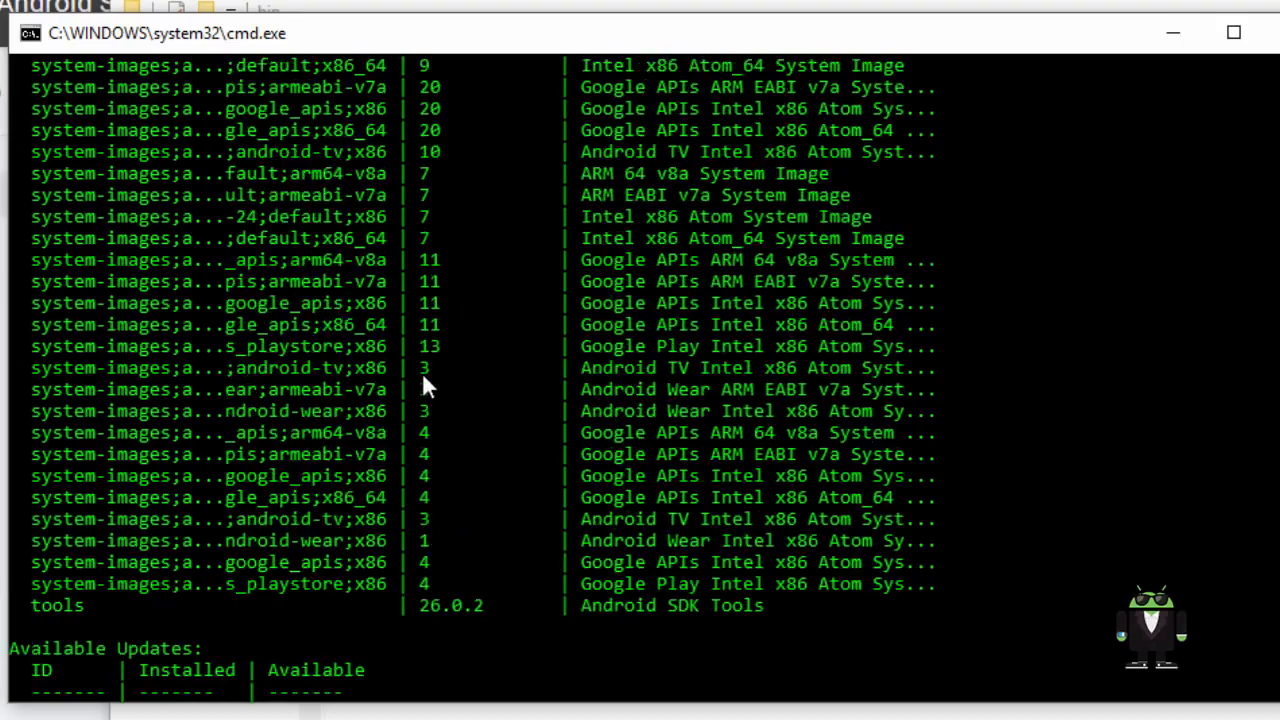
pyautogui.scroll(20, 413, 353)
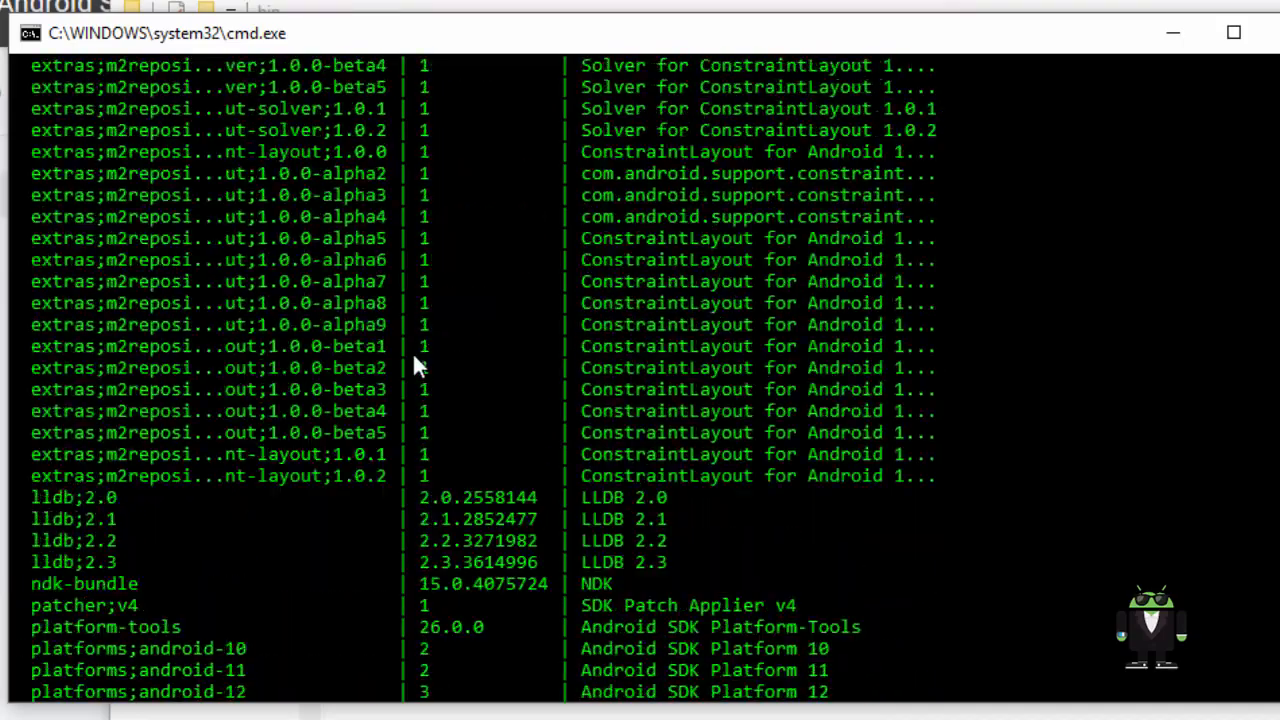
pyautogui.scroll(5, 413, 358)
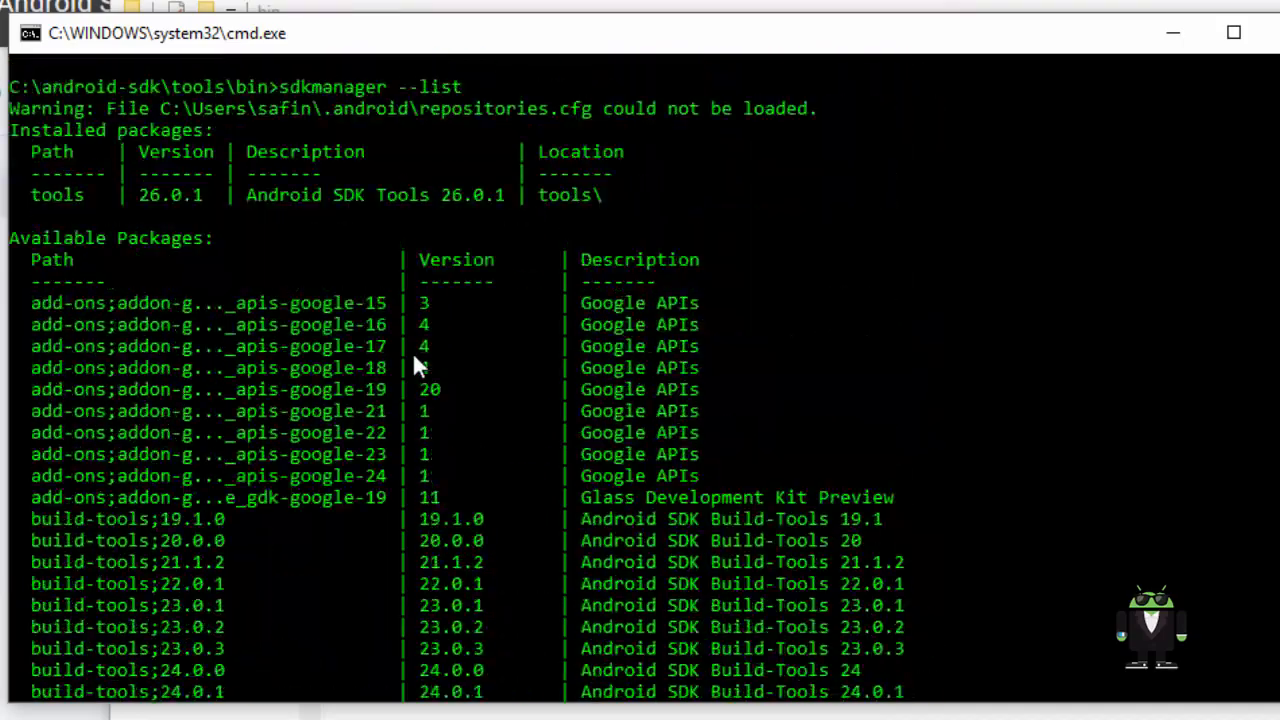
pyautogui.scroll(-5, 206, 354)
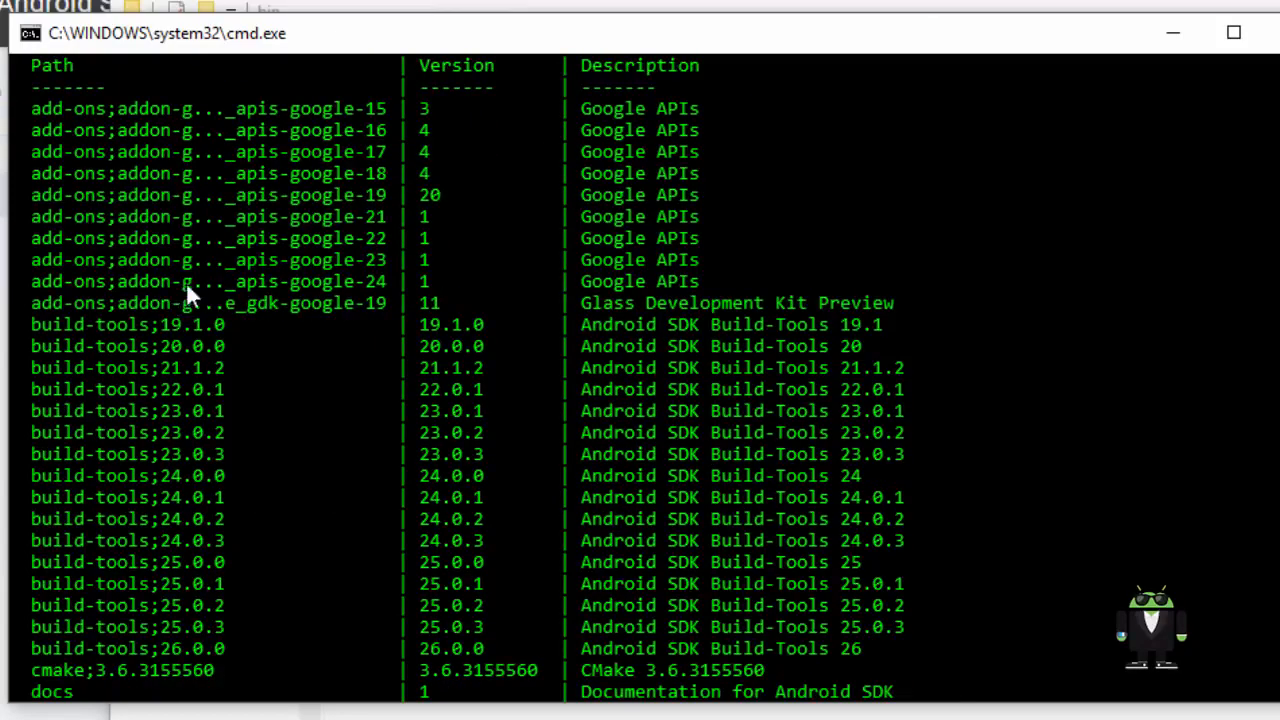
pyautogui.scroll(-3, 256, 285)
pyautogui.scroll(-15, 256, 288)
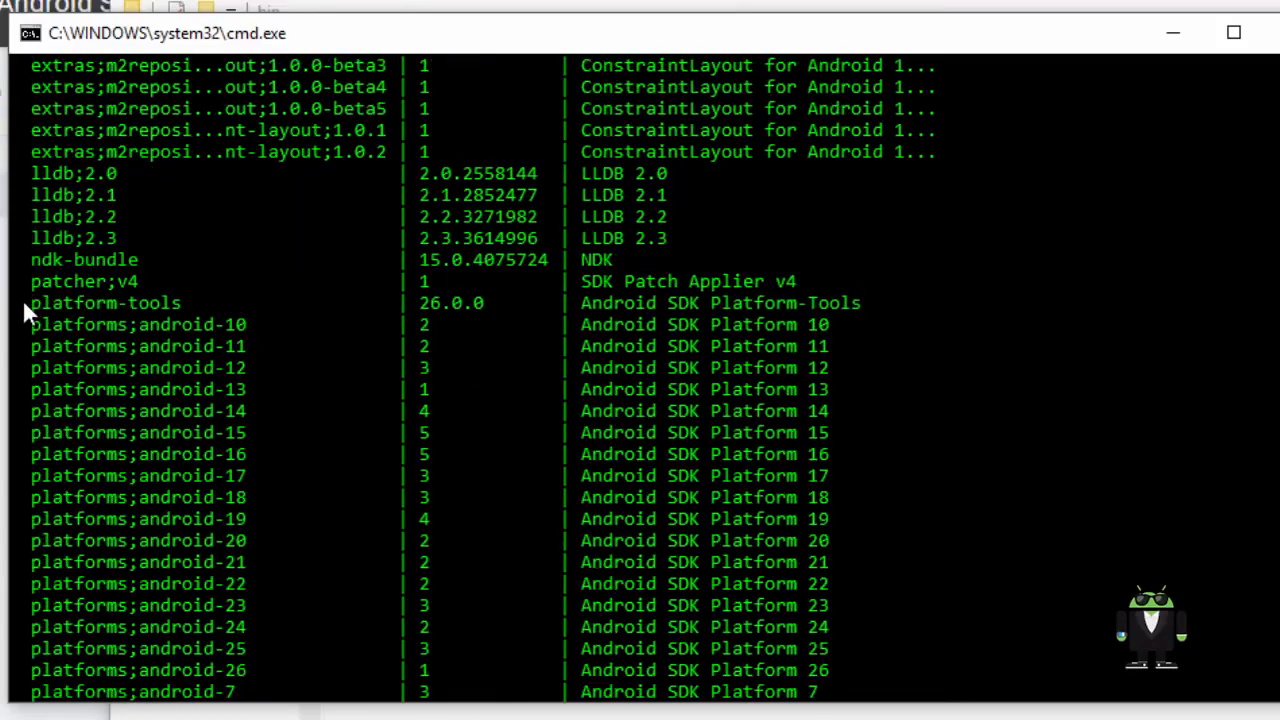
pyautogui.moveTo(30, 305); pyautogui.dragTo(77, 310)
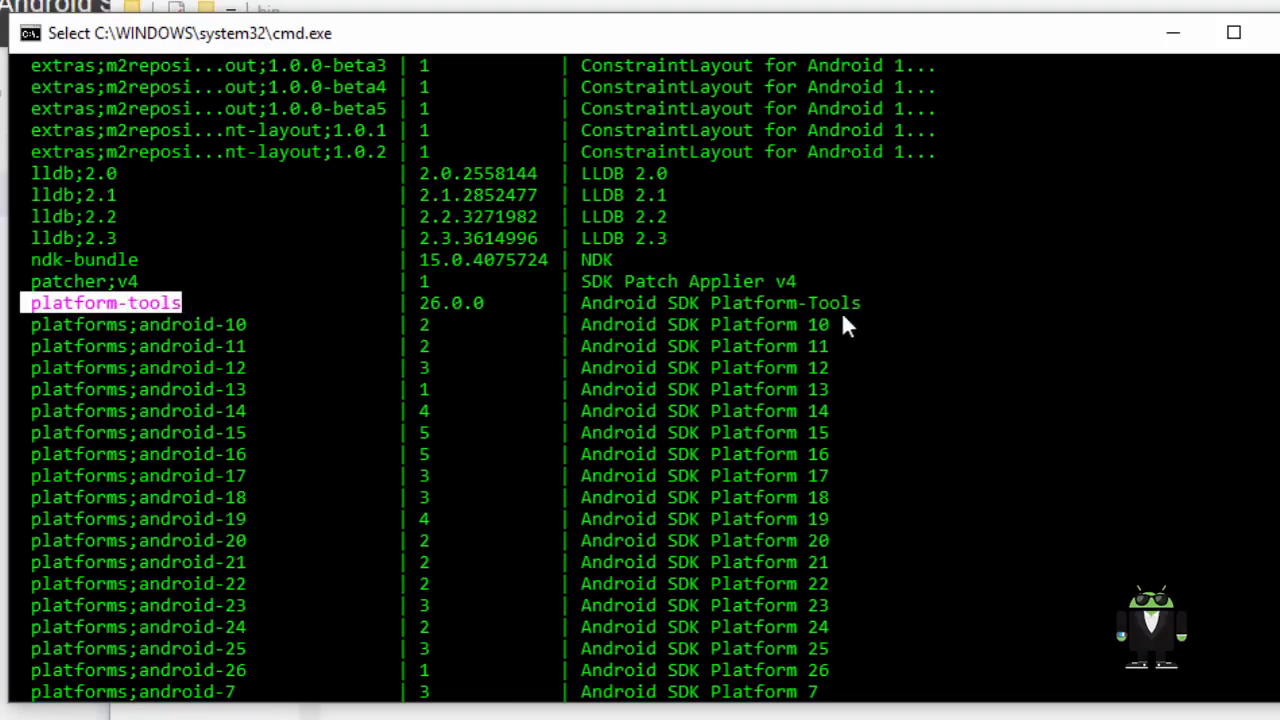
pyautogui.scroll(-20, 726, 415)
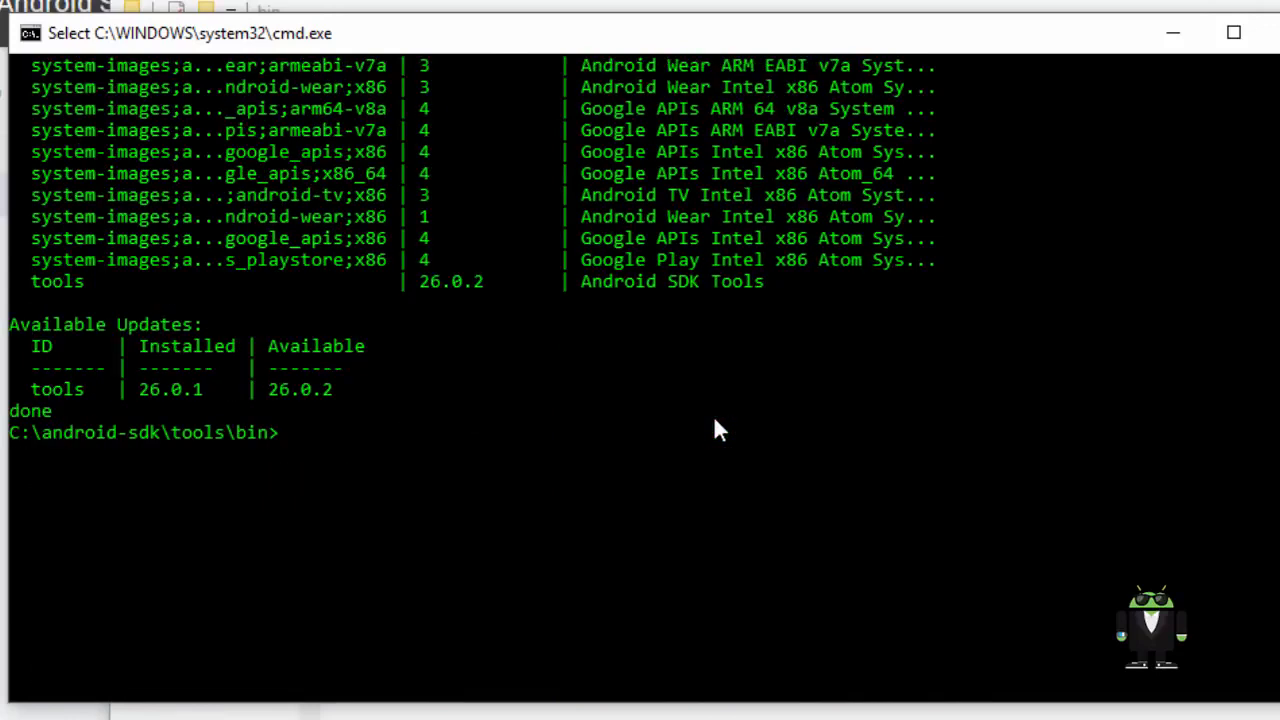
# Start installing the platform tools by running sdkmanager platform-tools
pyautogui.press('Up')
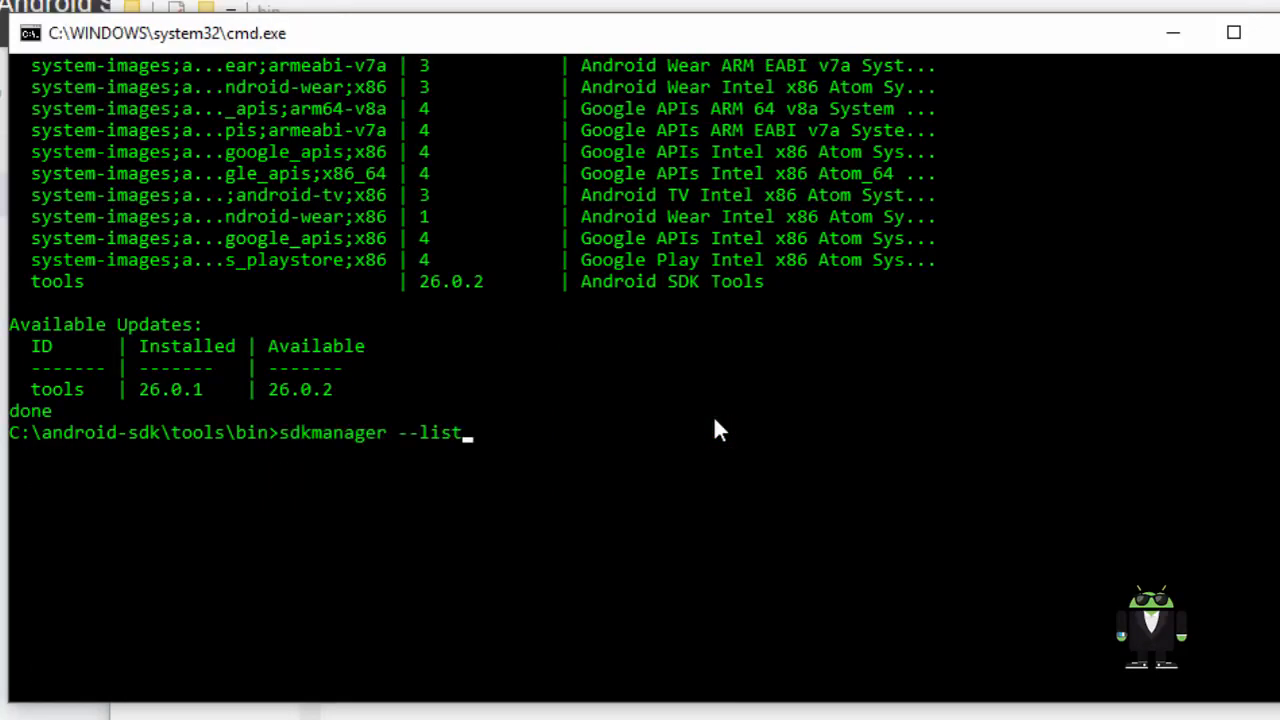
pyautogui.press('BackSpace')
pyautogui.press('BackSpace')
pyautogui.press('BackSpace')
pyautogui.press('BackSpace')
pyautogui.press('BackSpace')
pyautogui.press('BackSpace')
pyautogui.write('platform')
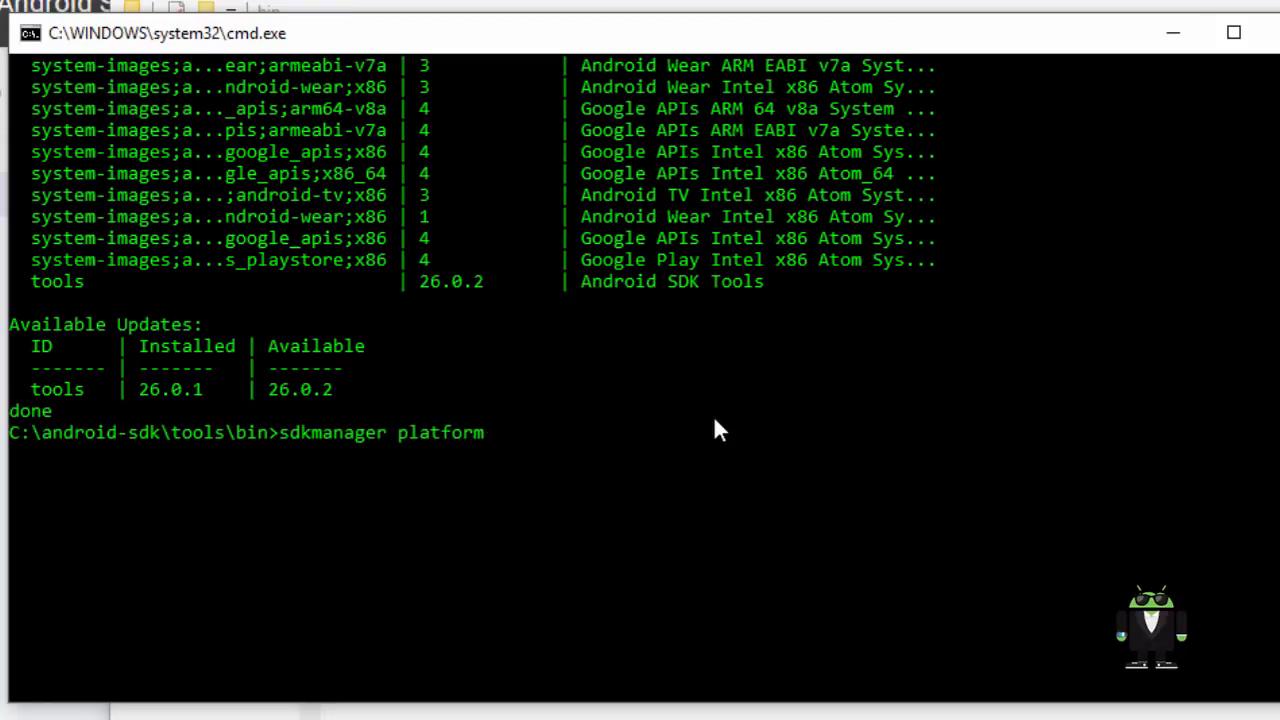
pyautogui.write('-tools')
pyautogui.press('Return')
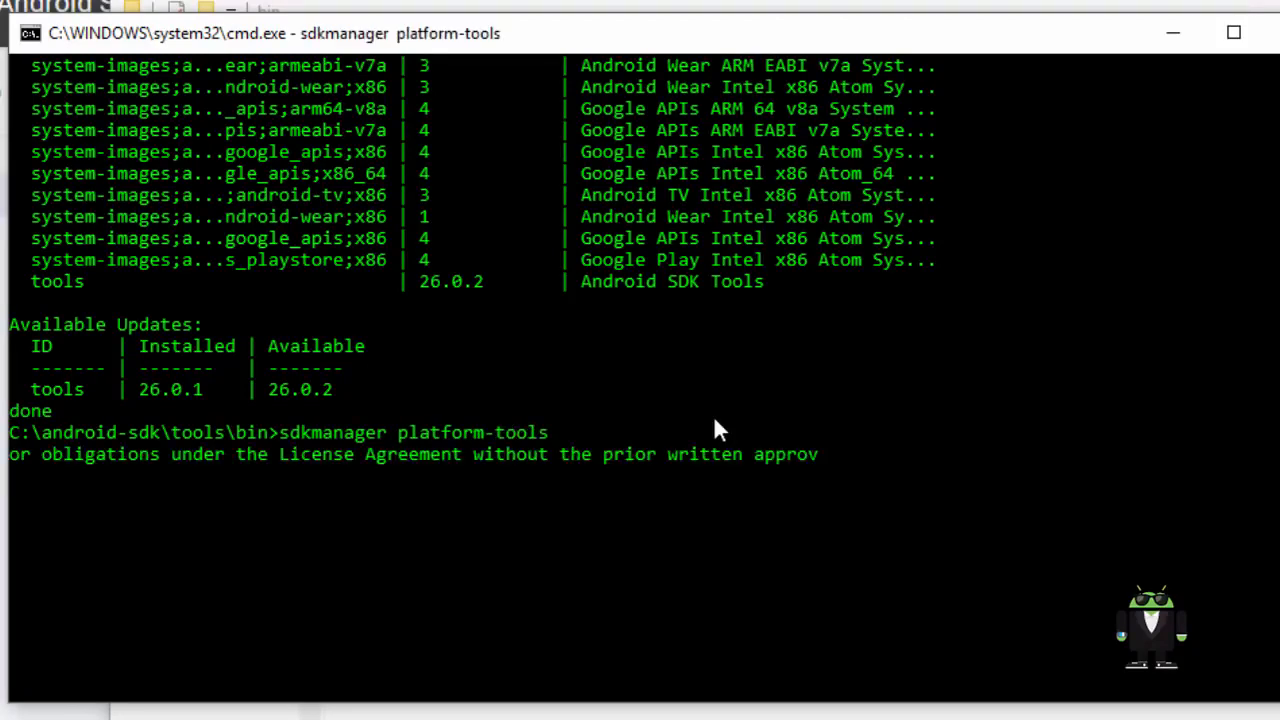
# Look through the SDK license agreement and accept it with y to install platform-tools
pyautogui.scroll(20, 713, 415)
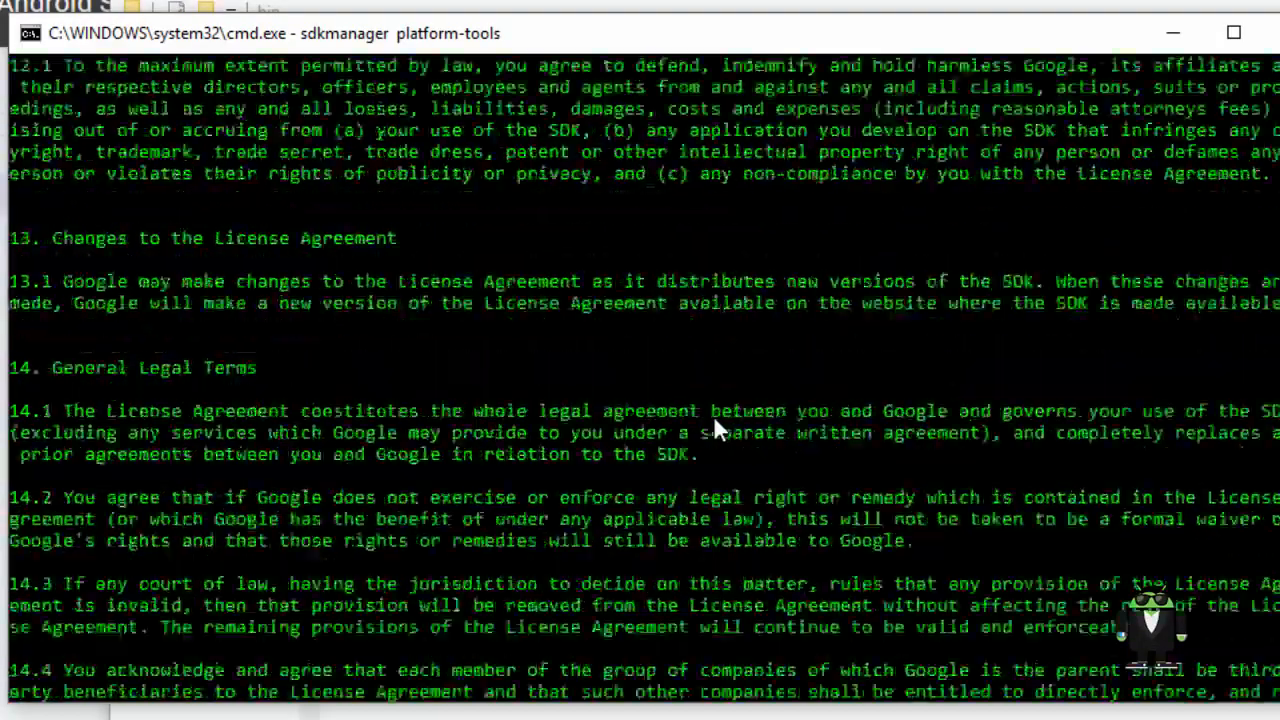
pyautogui.scroll(20, 217, 395)
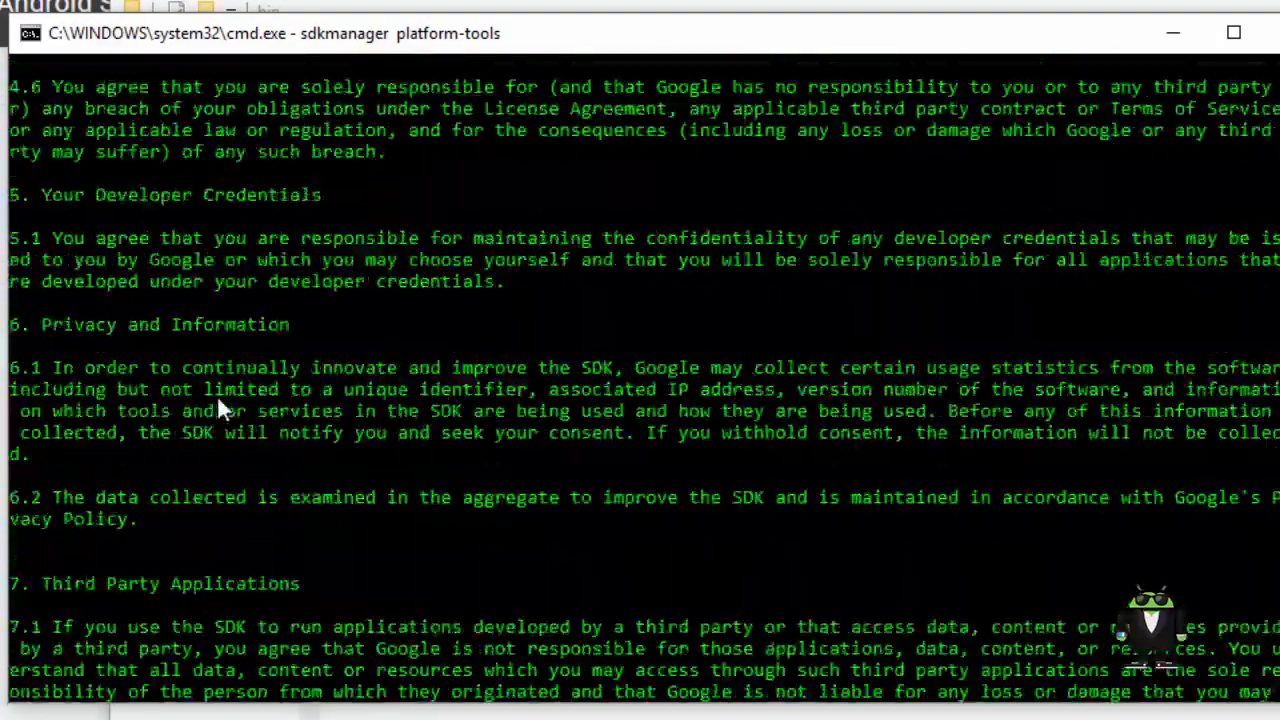
pyautogui.scroll(-14, 219, 380)
pyautogui.scroll(-20, 238, 378)
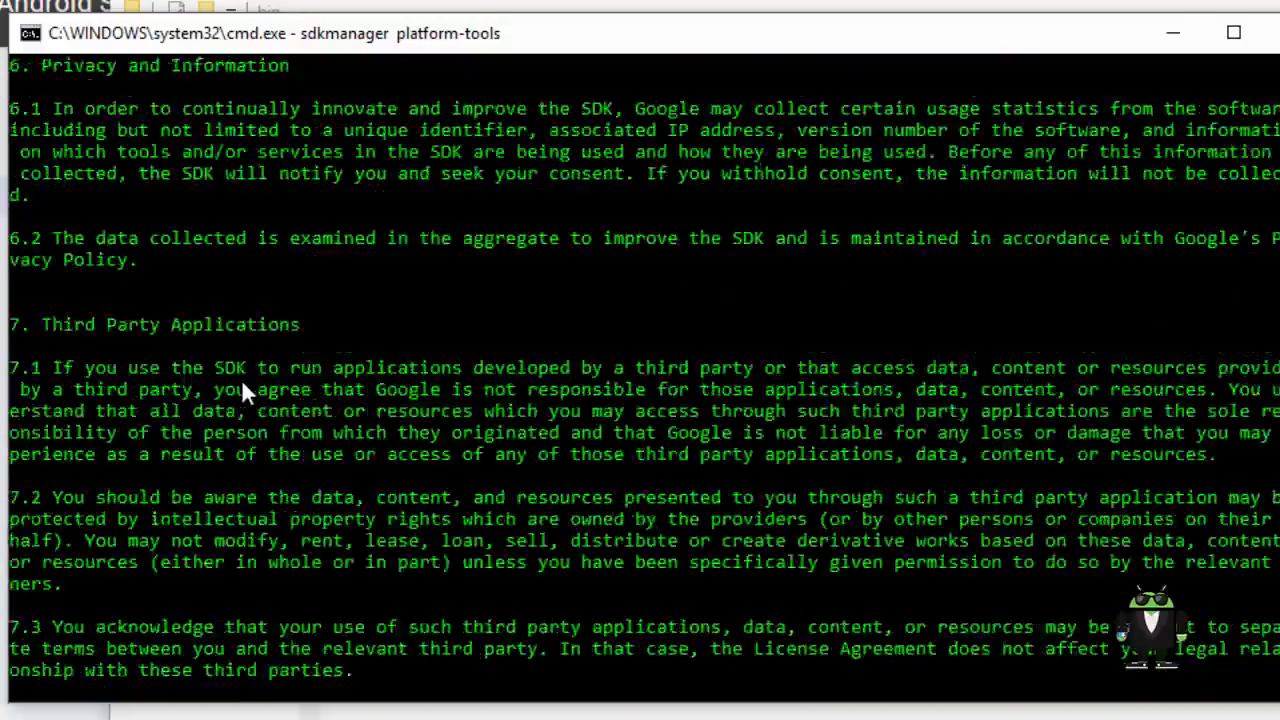
pyautogui.scroll(-7, 245, 408)
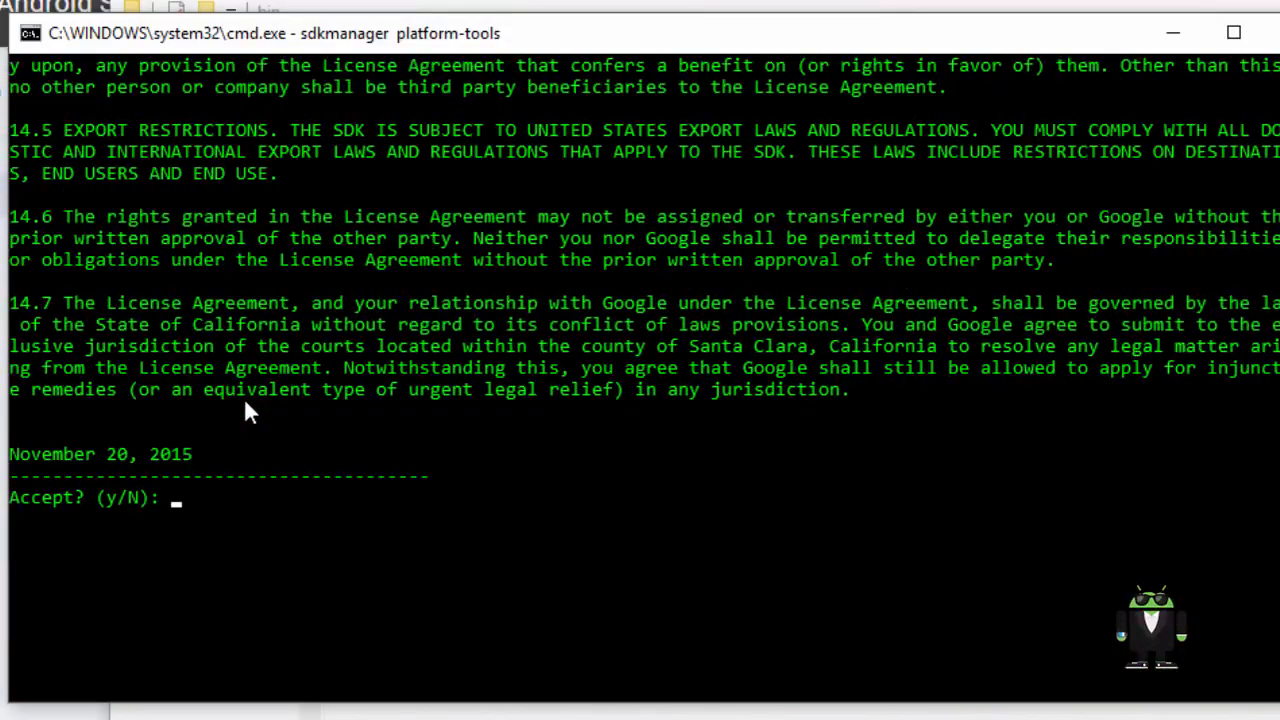
pyautogui.write('y')
pyautogui.press('Return')
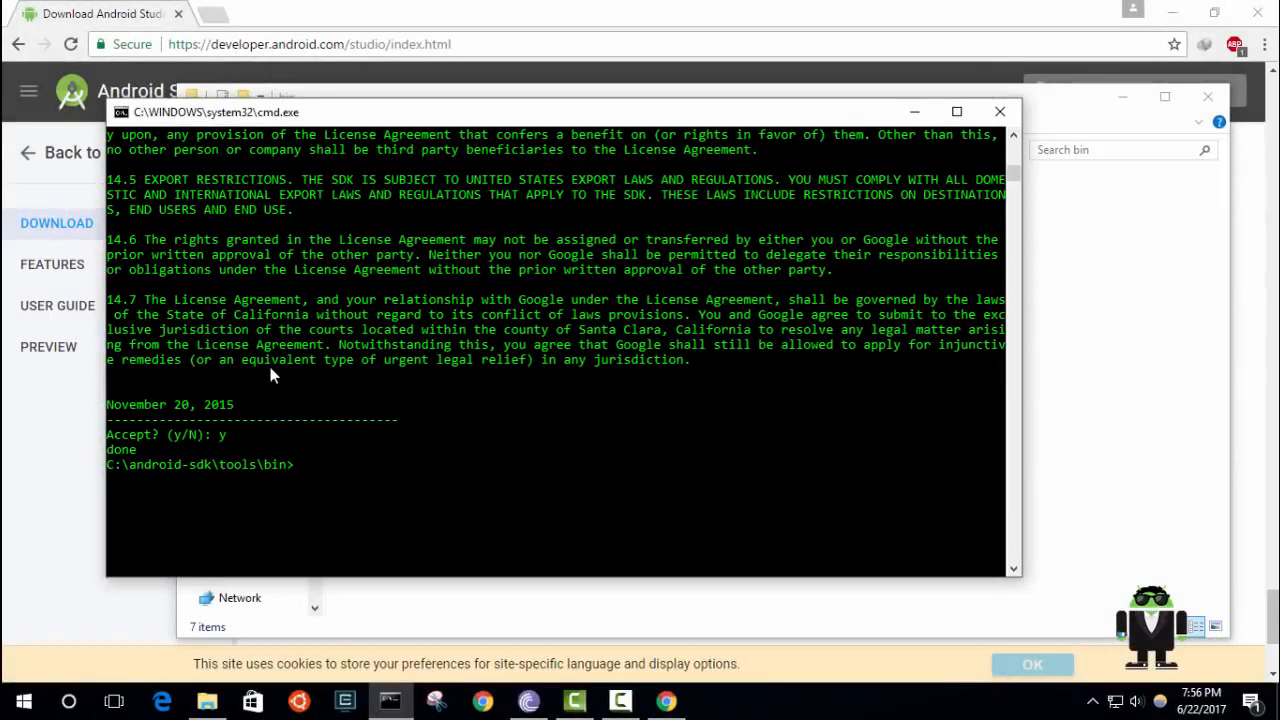
pyautogui.moveTo(108, 449); pyautogui.dragTo(144, 449)
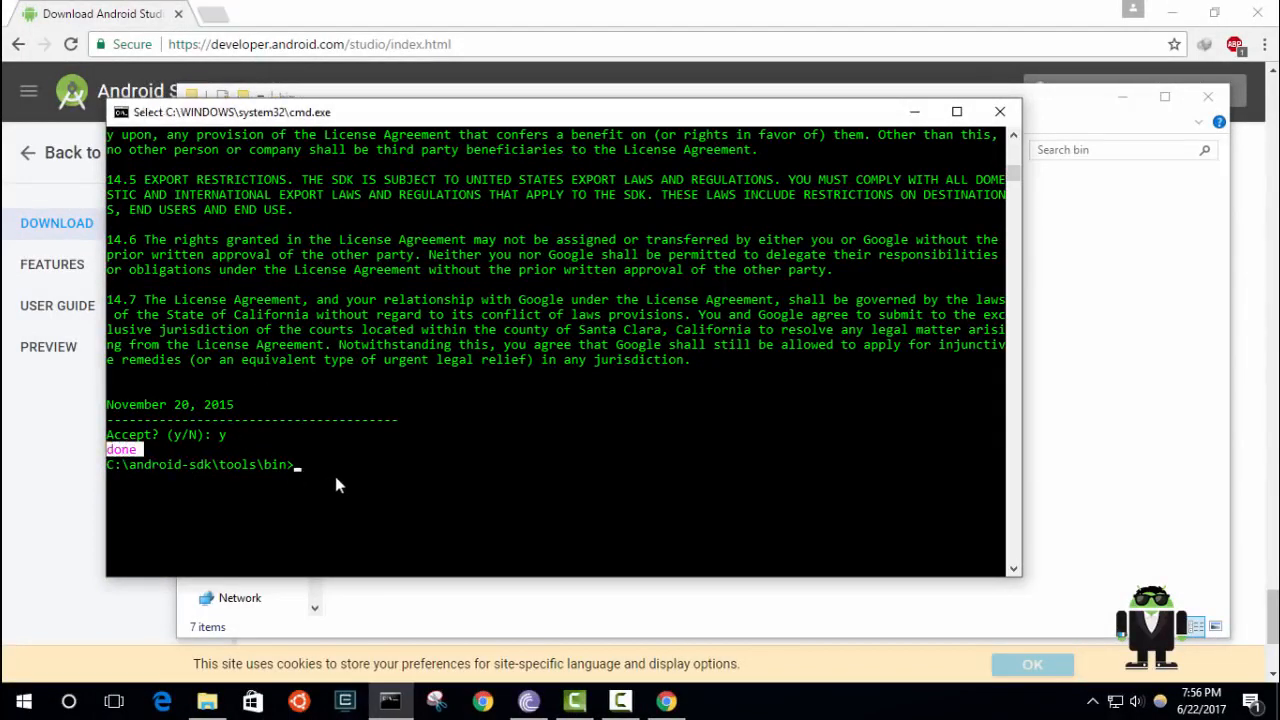
# Minimize the command window, inspect adb.exe and fastboot.exe in android-sdk\platform-tools, and return to the android-sdk folder
pyautogui.click(914, 111)
pyautogui.click(494, 148)
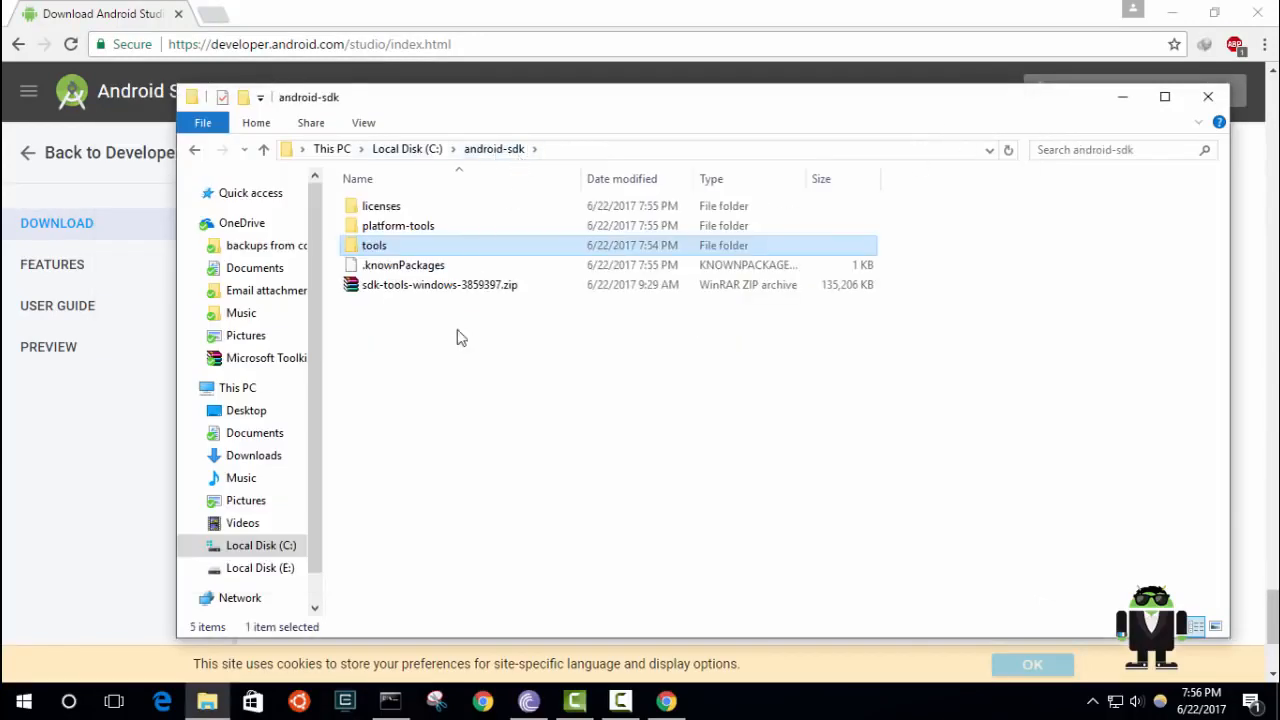
pyautogui.doubleClick(430, 226)
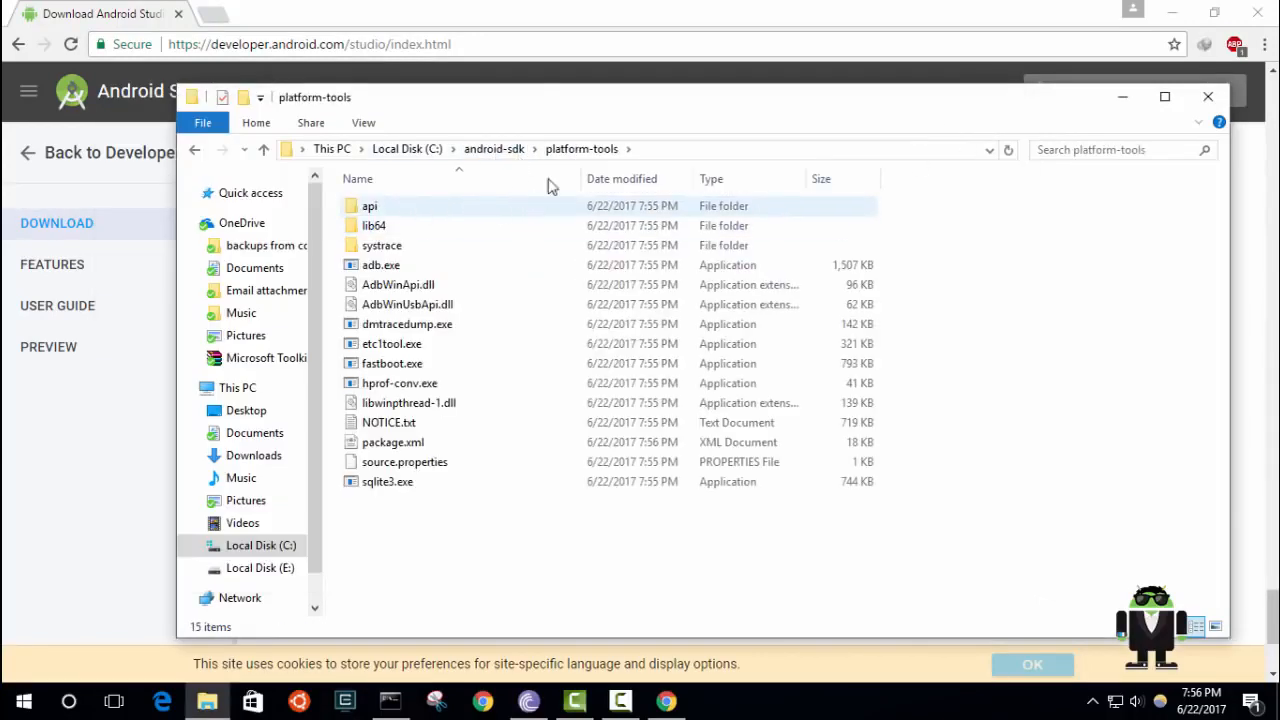
pyautogui.click(404, 268)
pyautogui.click(400, 366)
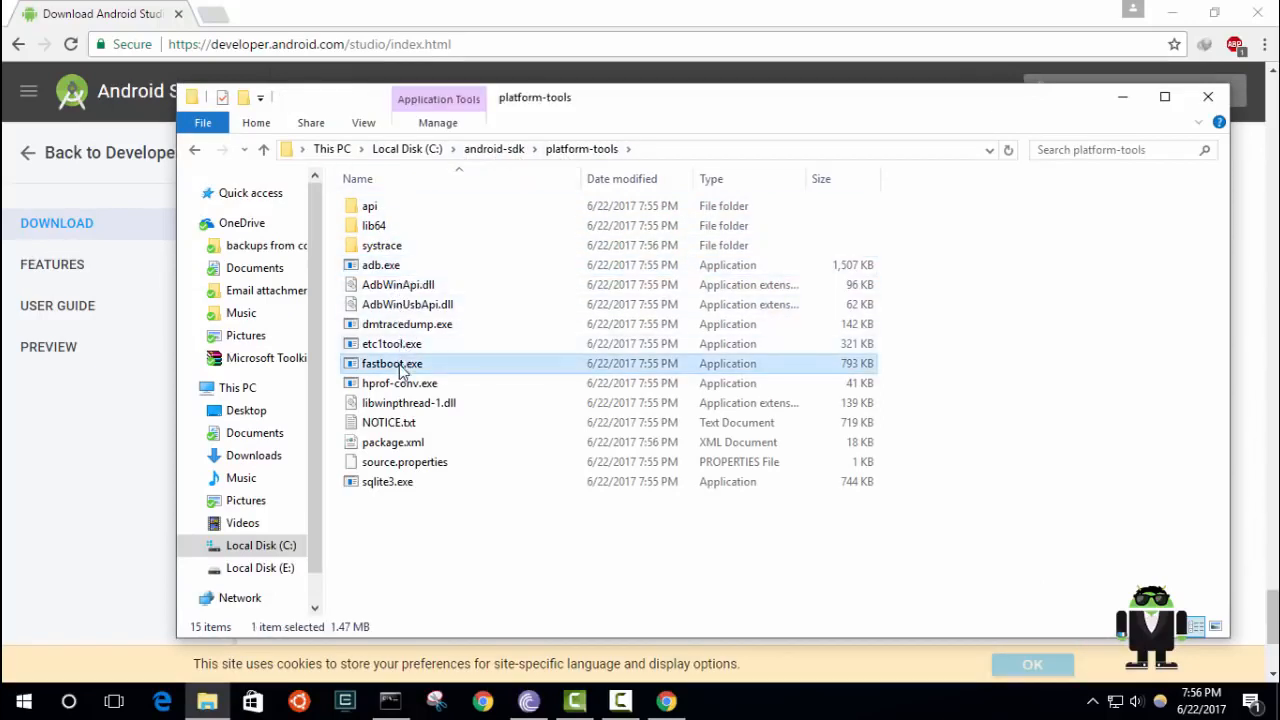
pyautogui.click(500, 149)
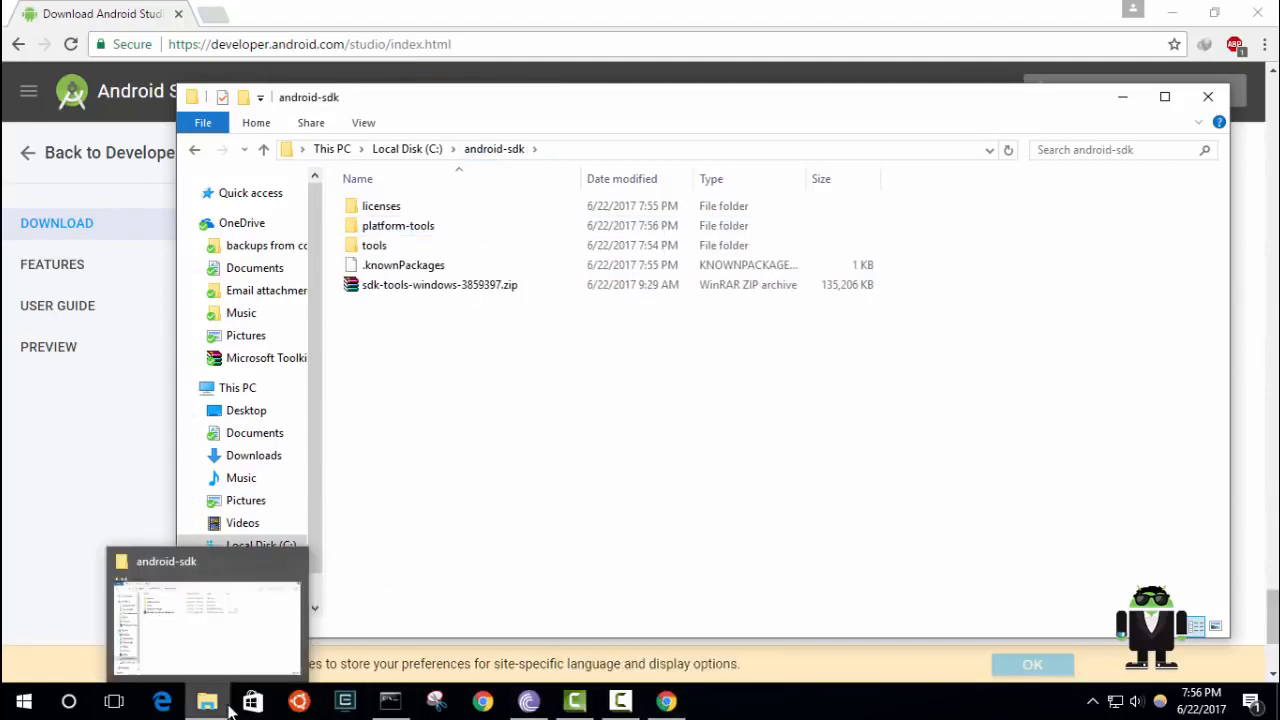
pyautogui.moveTo(553, 708)
pyautogui.moveTo(393, 710)
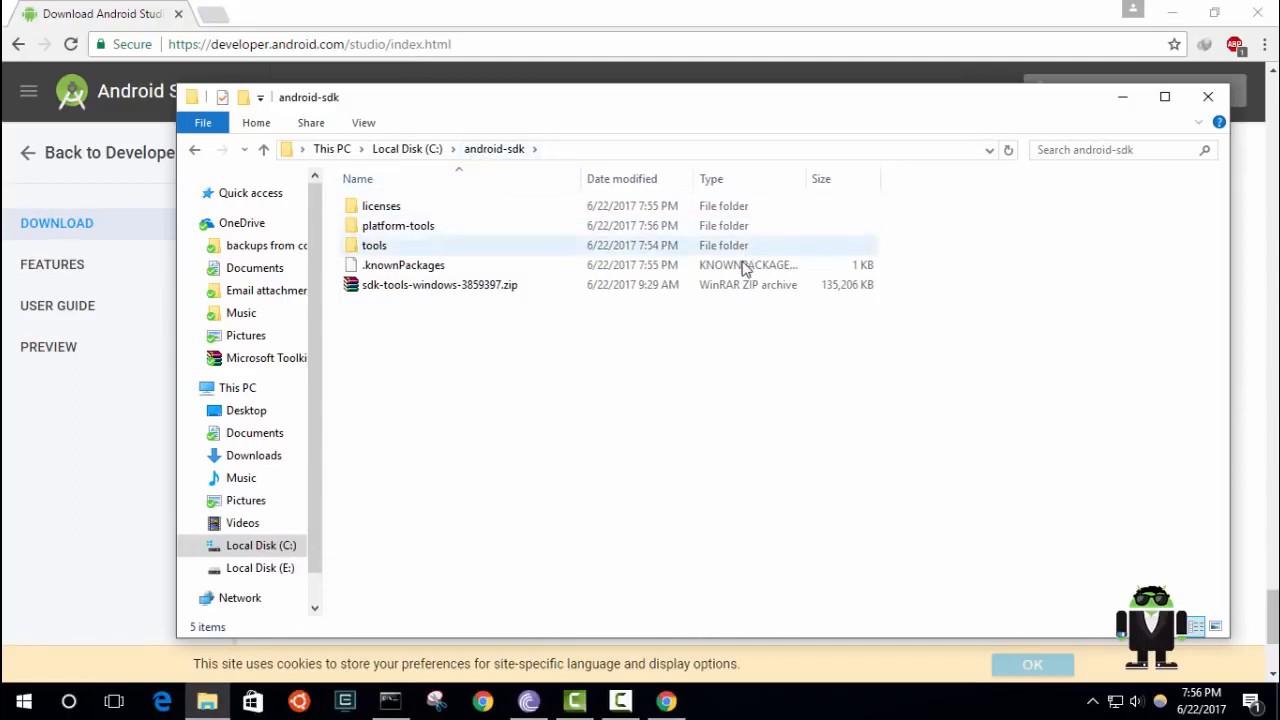
# Switch to Chrome to review the Android Studio packages and command line tools downloads, and bring back the command window
pyautogui.click(1122, 97)
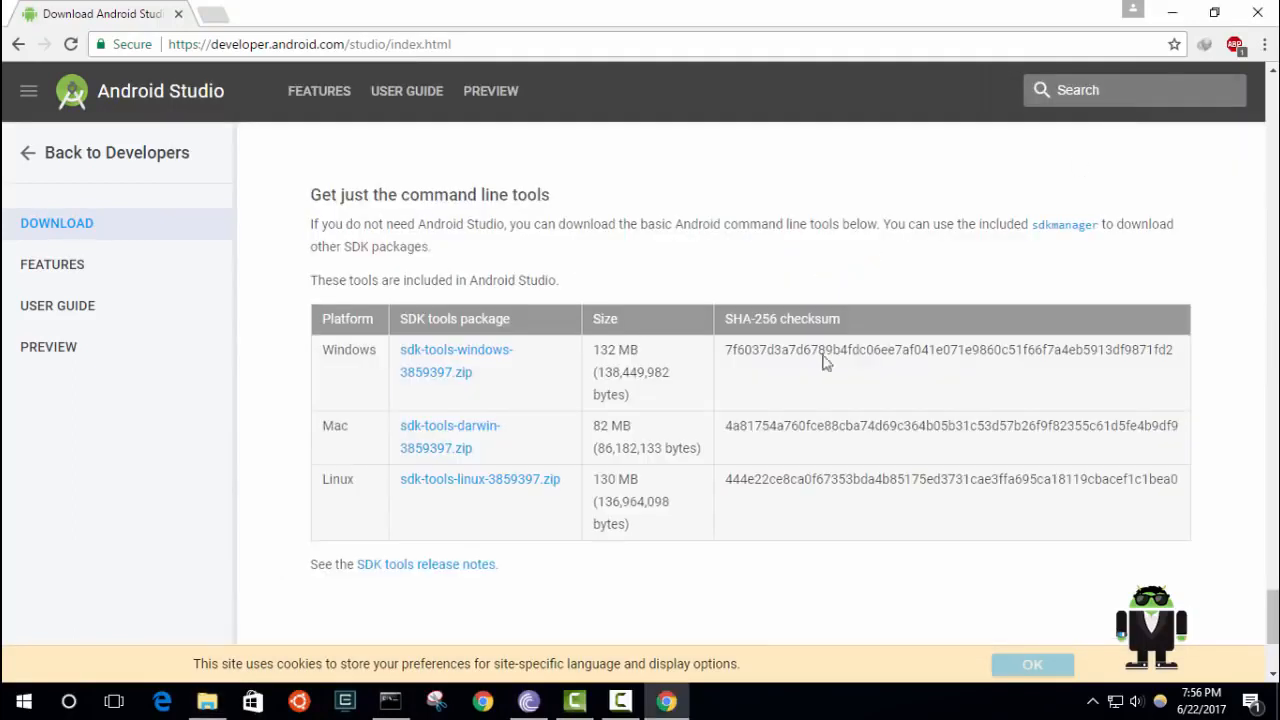
pyautogui.scroll(8, 829, 357)
pyautogui.scroll(-1, 411, 320)
pyautogui.scroll(2, 490, 305)
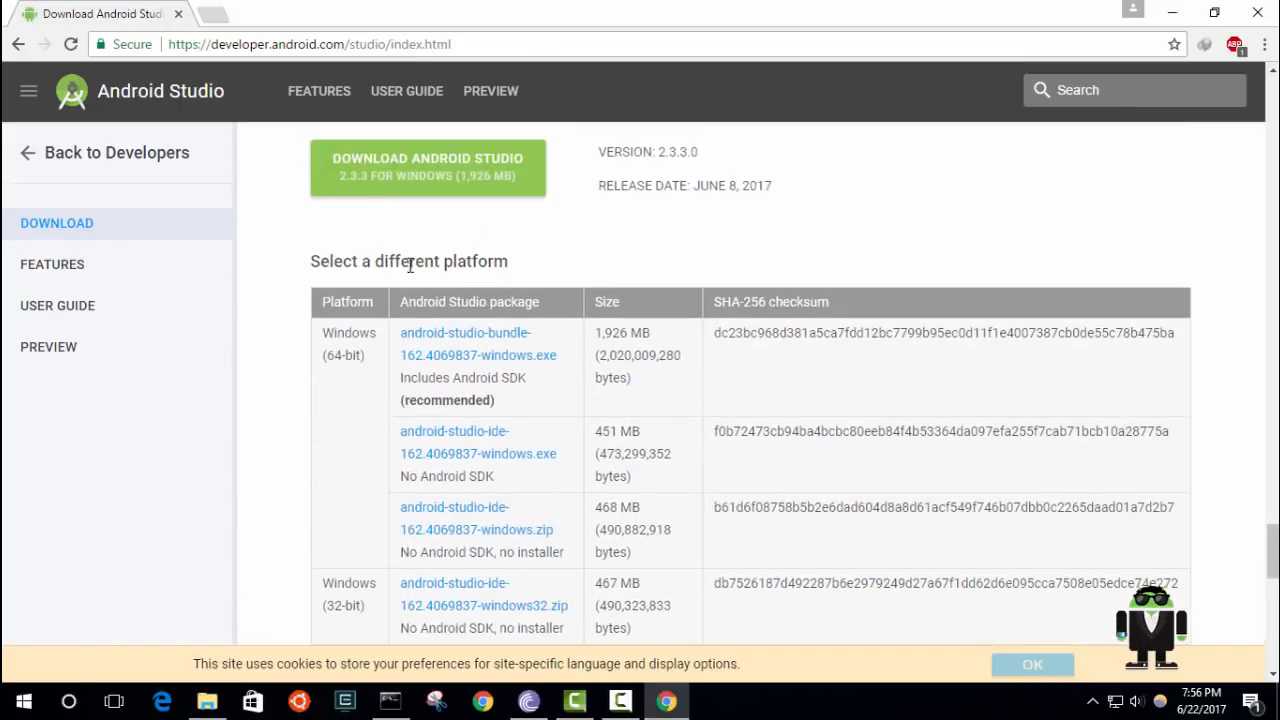
pyautogui.scroll(4, 534, 257)
pyautogui.scroll(-1, 537, 400)
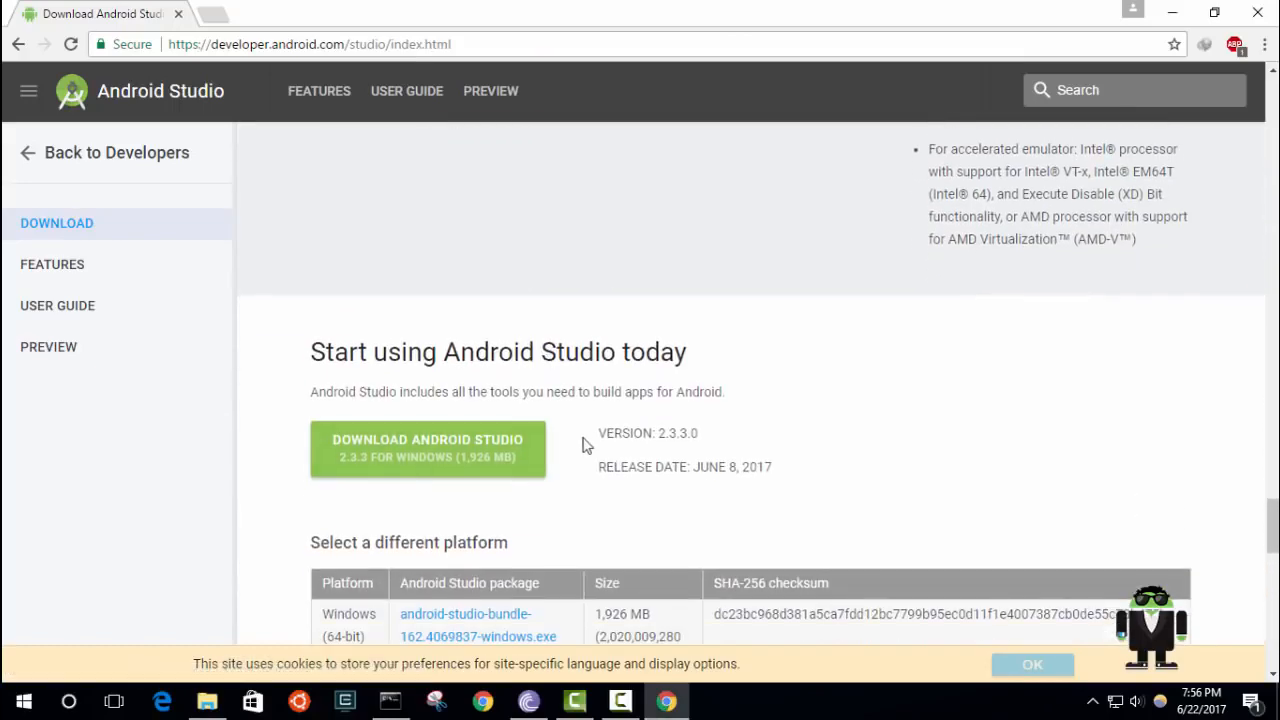
pyautogui.scroll(-5, 530, 445)
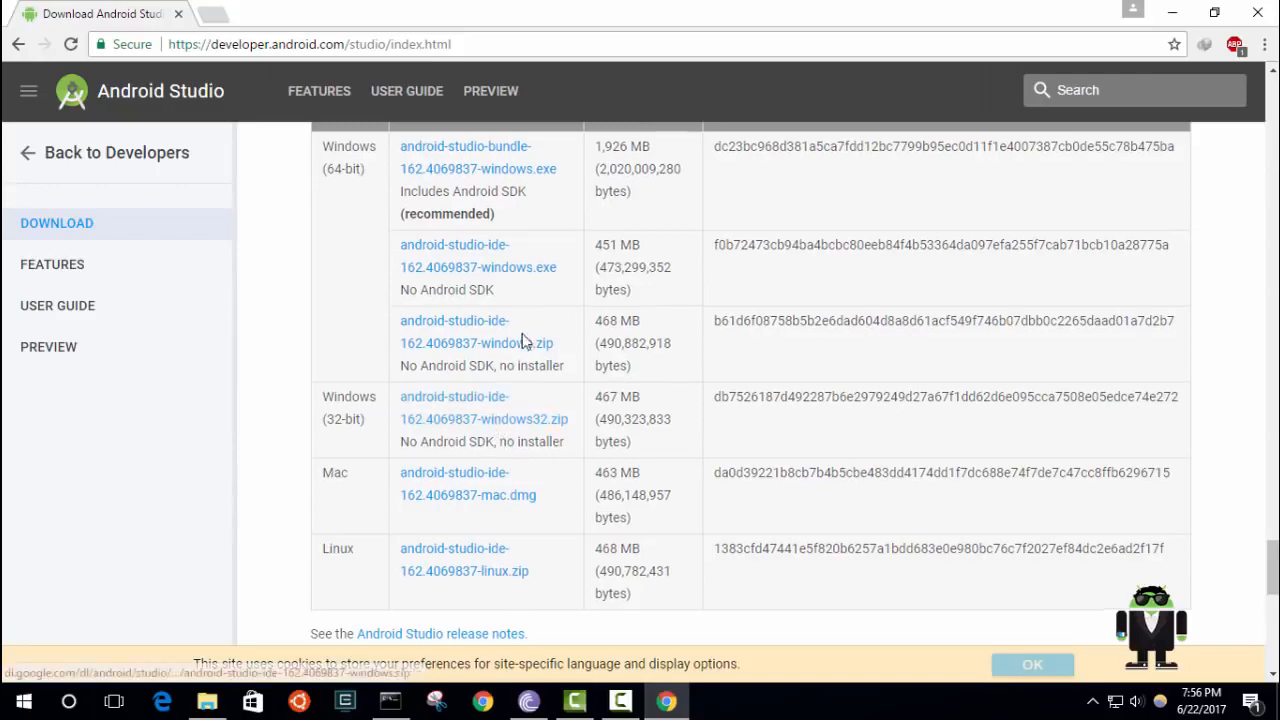
pyautogui.scroll(2, 522, 341)
pyautogui.scroll(-5, 550, 536)
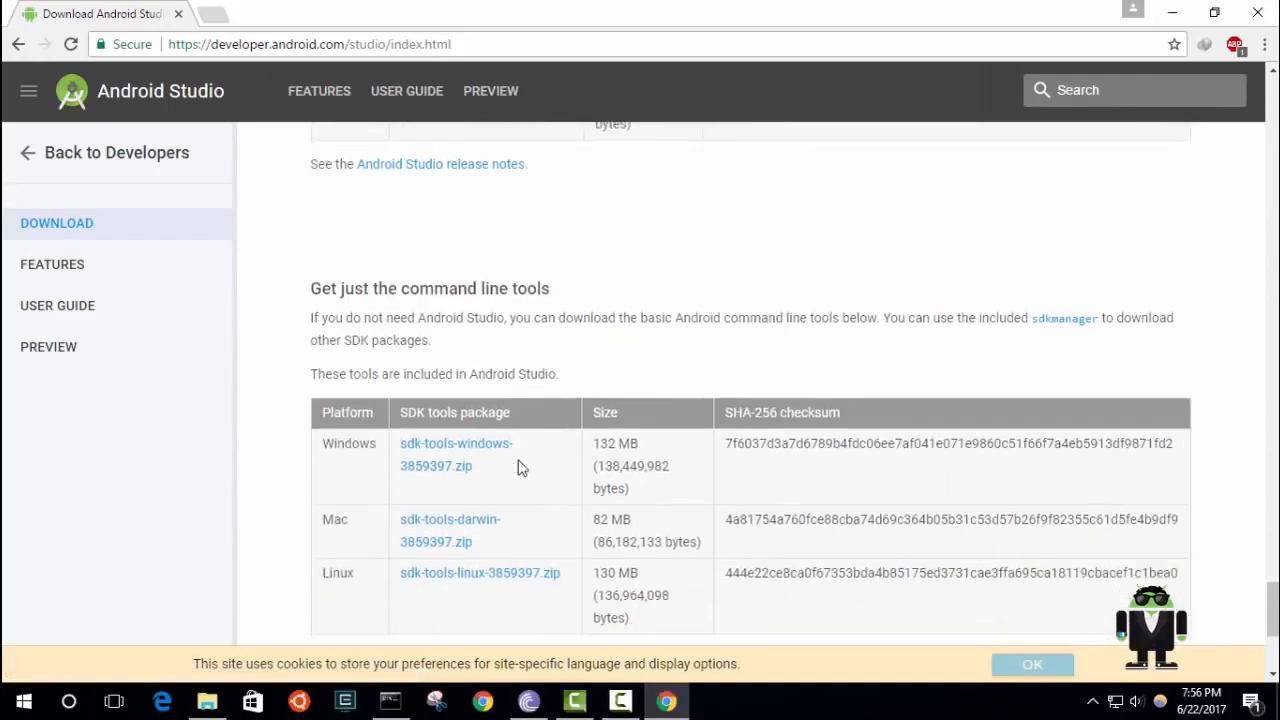
pyautogui.scroll(6, 534, 456)
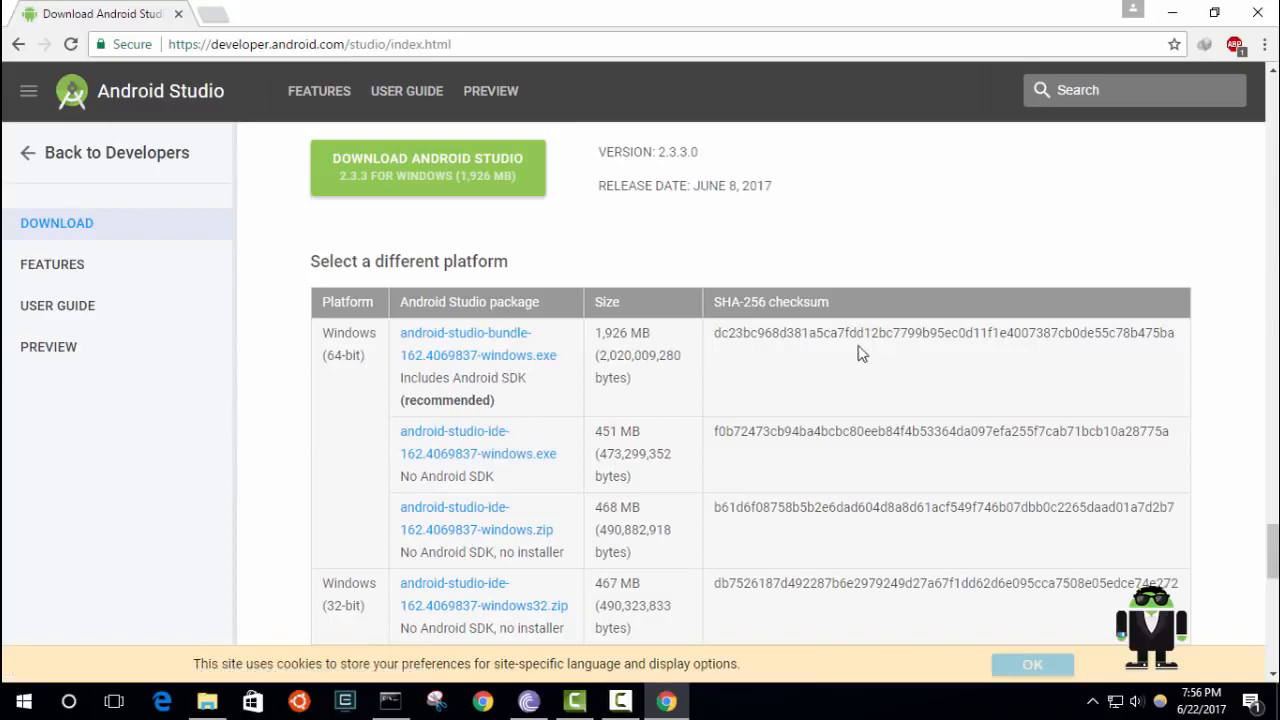
pyautogui.scroll(-6, 617, 372)
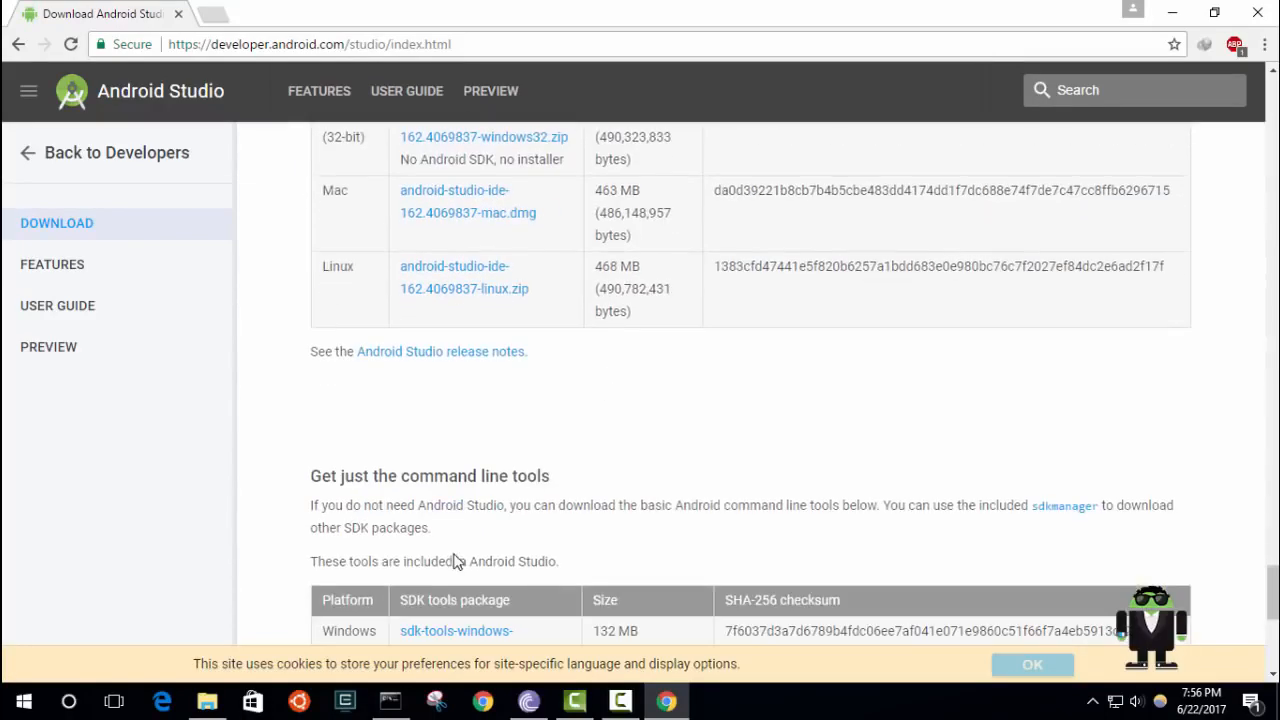
pyautogui.click(395, 705)
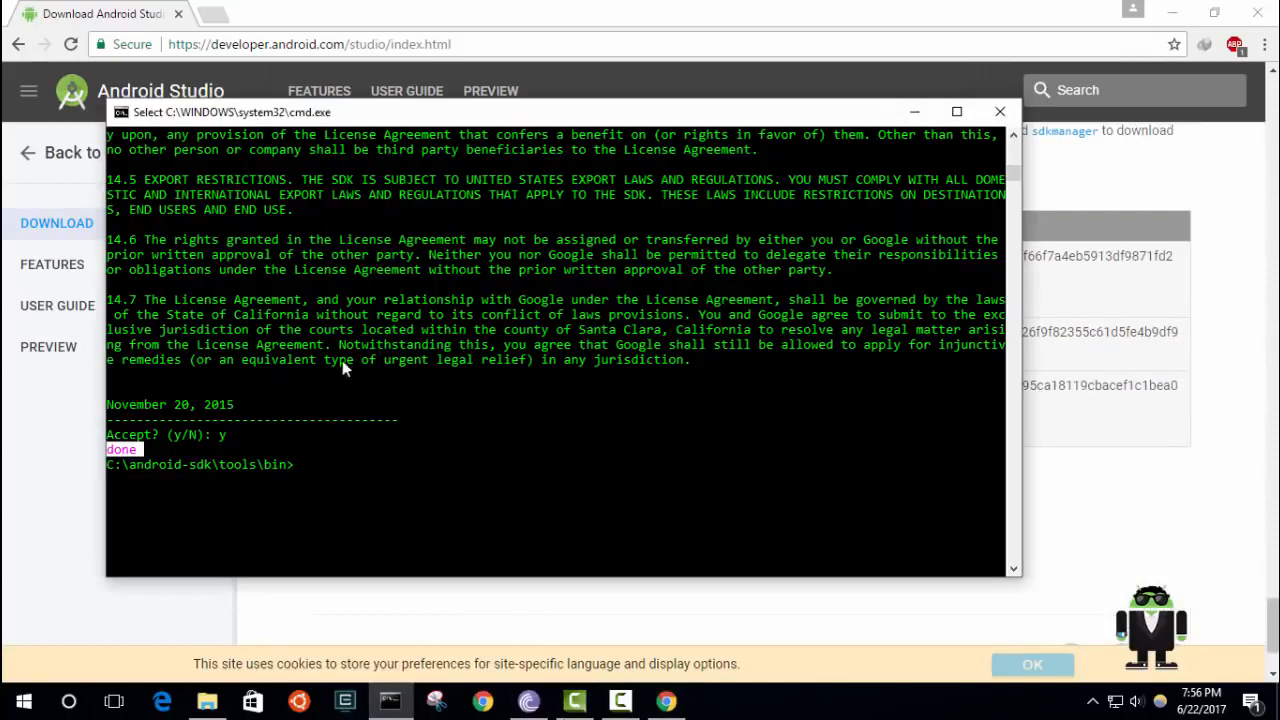
# Try running adb from the C:\android-sdk\tools\bin directory in the command window
pyautogui.click(403, 493)
pyautogui.write('a')
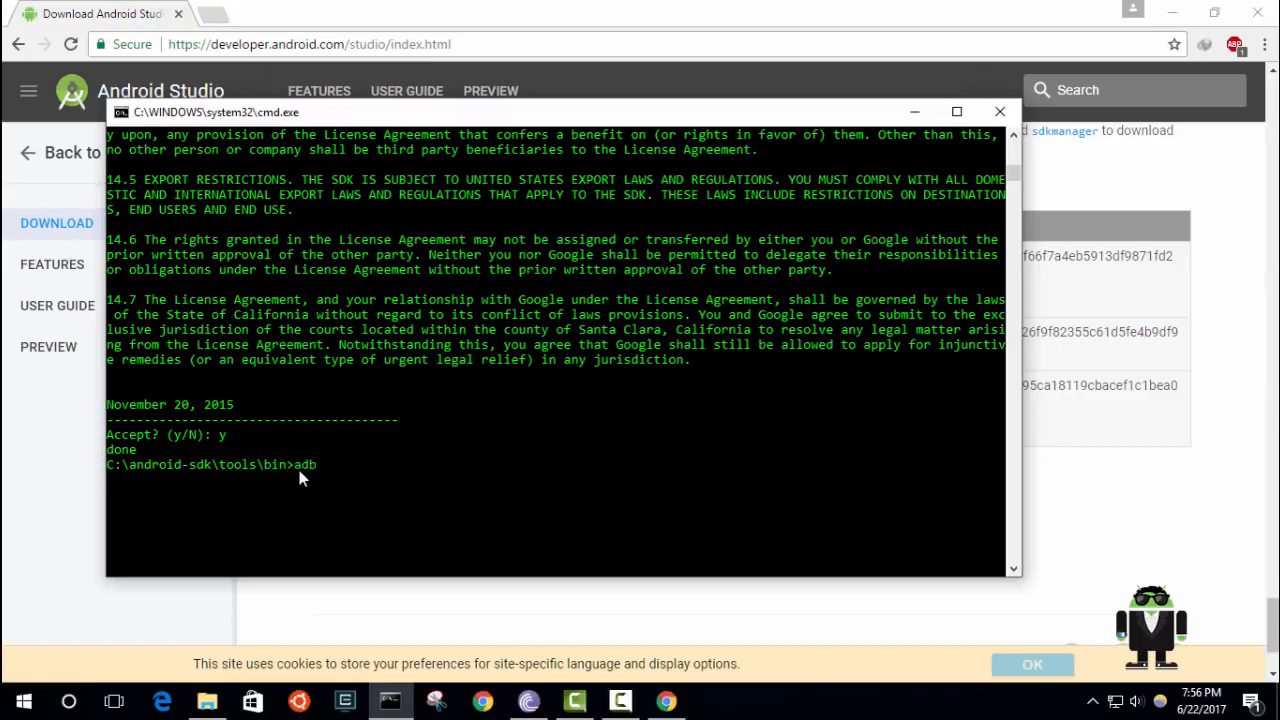
pyautogui.write('db')
pyautogui.press('Return')
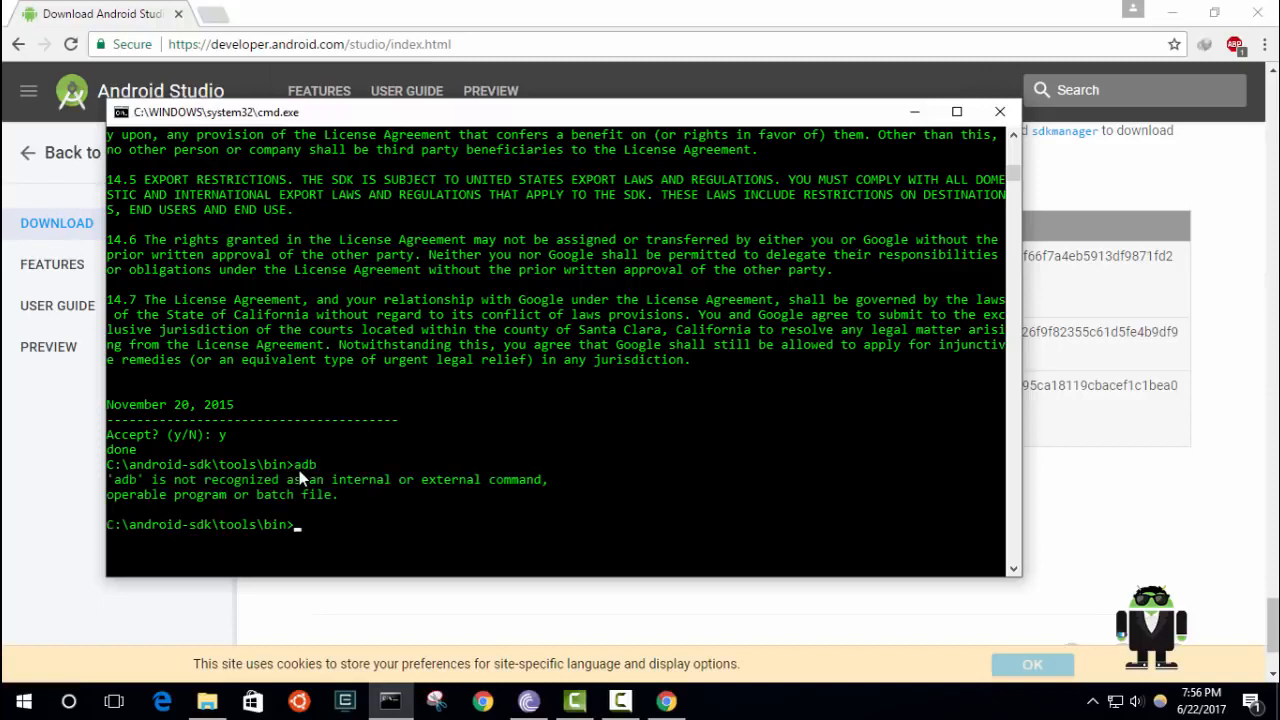
# Move up two directory levels to C:\android-sdk with cd .
pyautogui.write('cd ..')
pyautogui.press('Return')
pyautogui.write('cd ')
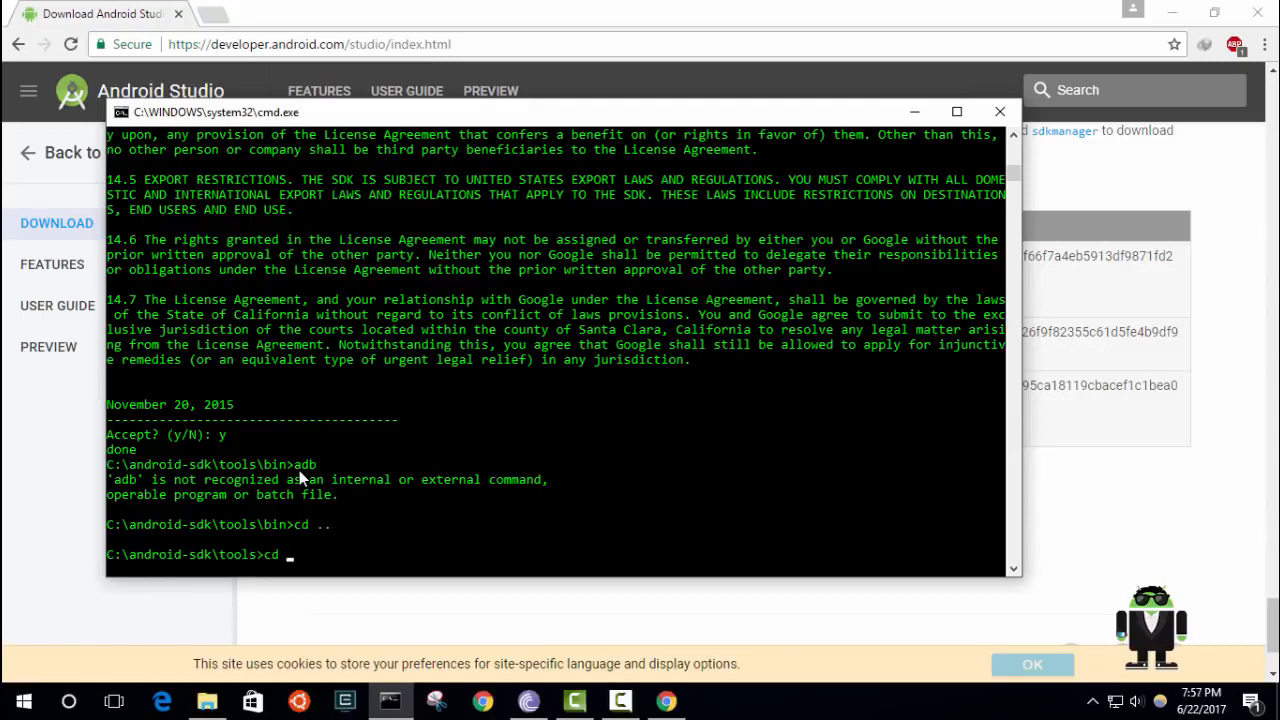
pyautogui.write('..')
pyautogui.press('Return')
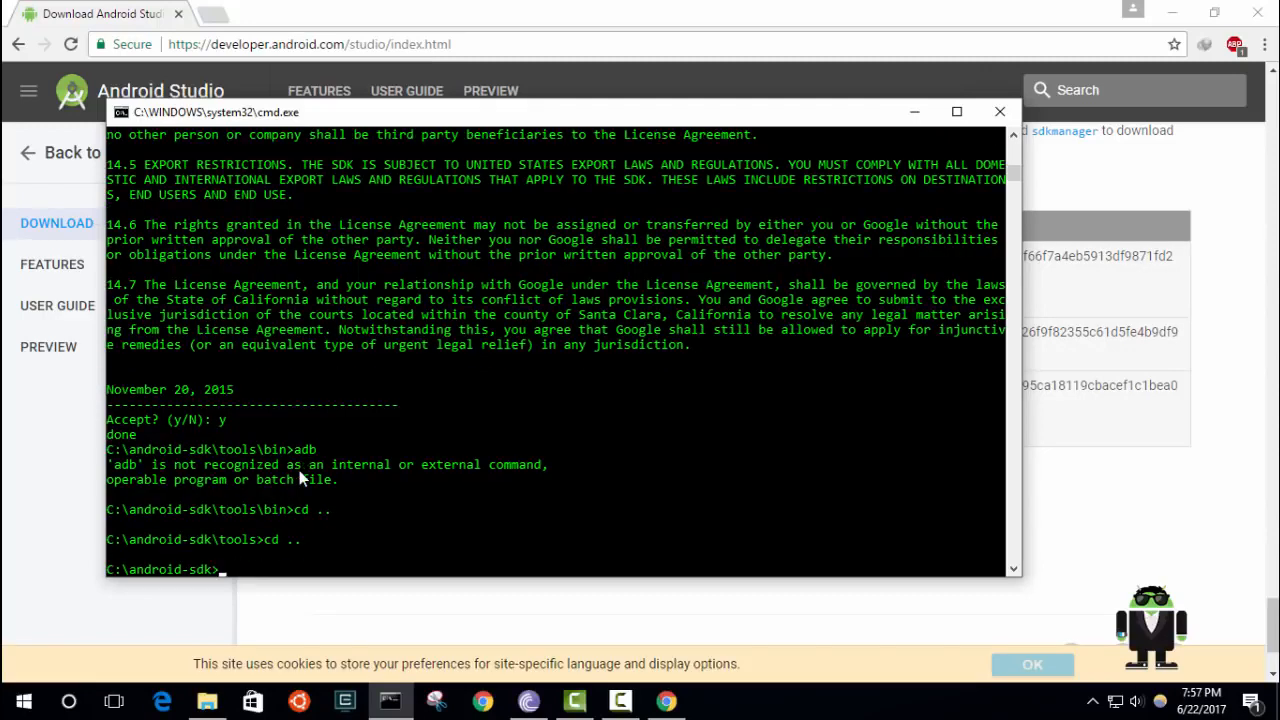
# Check adb.exe in the platform-tools folder in File Explorer, and change the command window's directory to platform-tools
pyautogui.write('cd p')
pyautogui.click(207, 701)
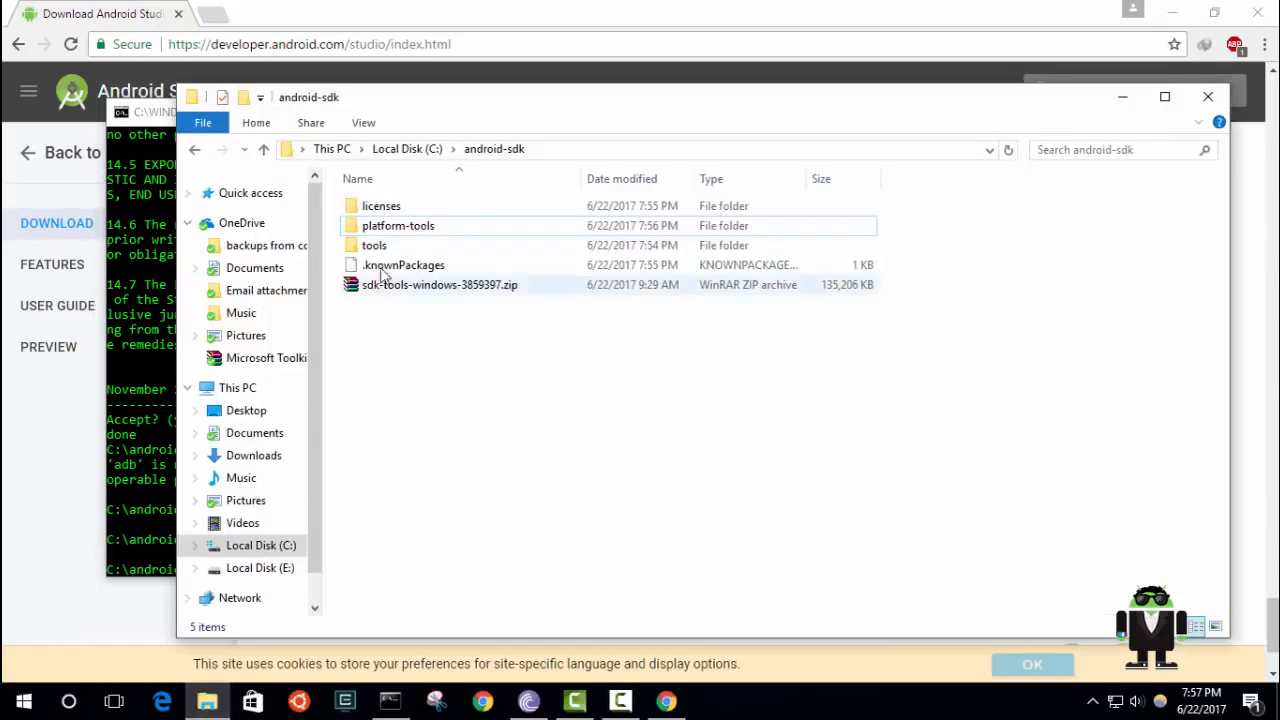
pyautogui.doubleClick(398, 226)
pyautogui.click(402, 267)
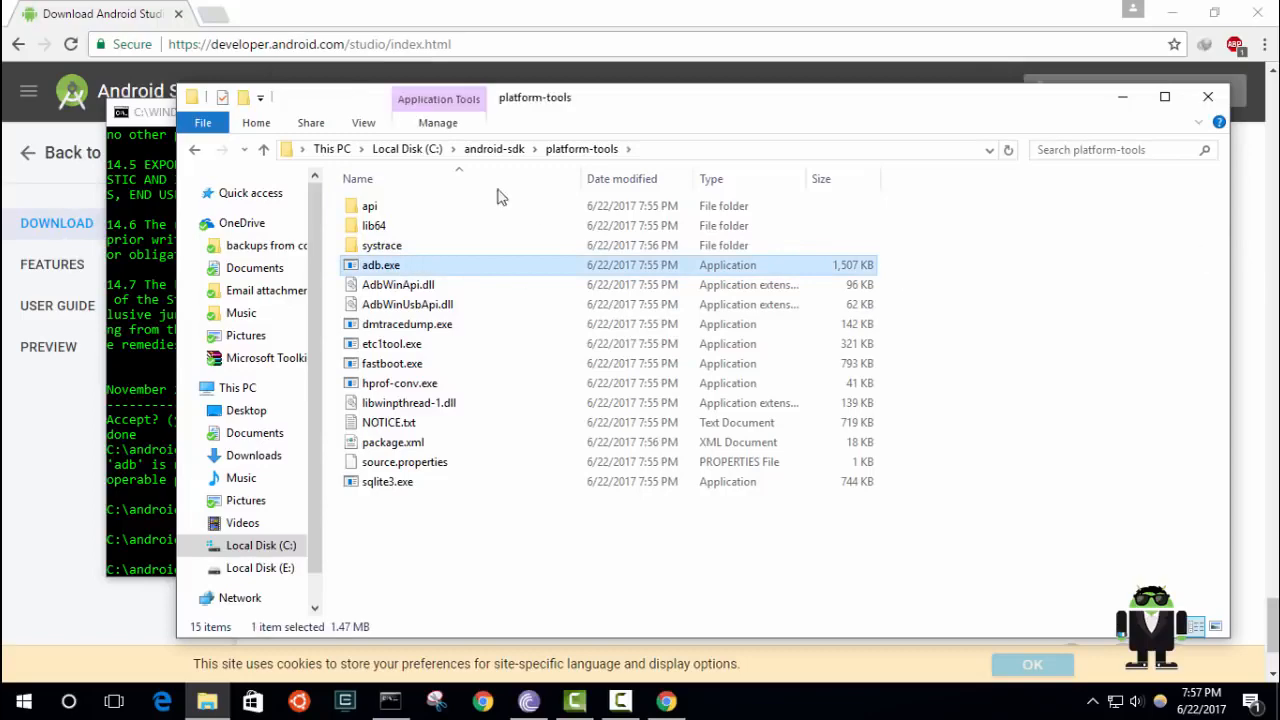
pyautogui.click(1122, 96)
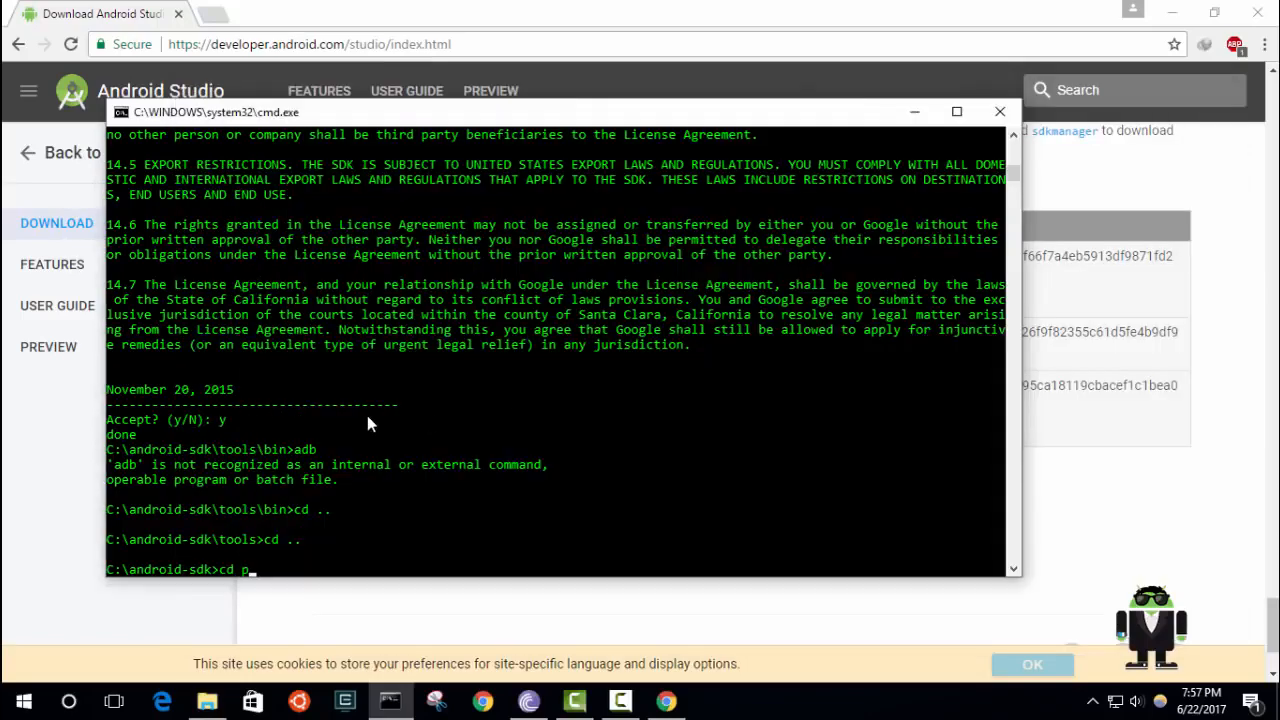
pyautogui.write('la')
pyautogui.press('Tab')
pyautogui.press('Return')
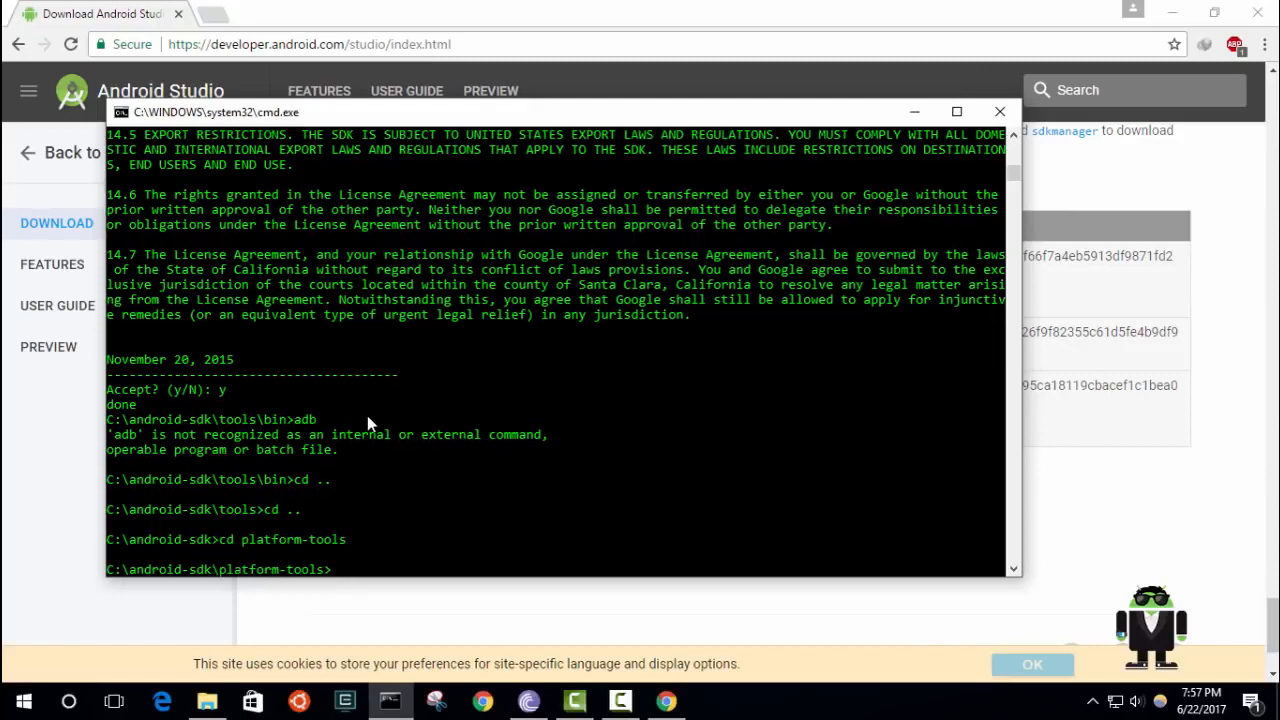
# Run adb from the platform-tools directory and look through its help output
pyautogui.write('adb')
pyautogui.press('Return')
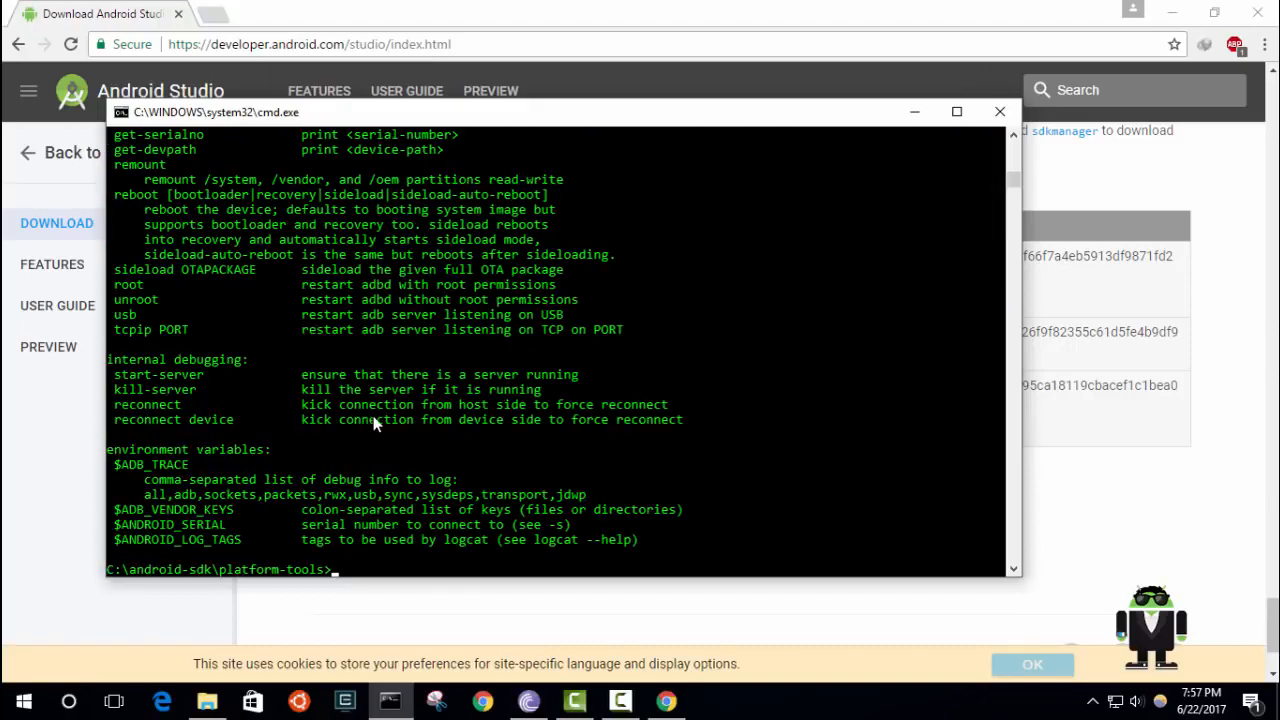
pyautogui.scroll(15, 436, 415)
pyautogui.scroll(15, 151, 318)
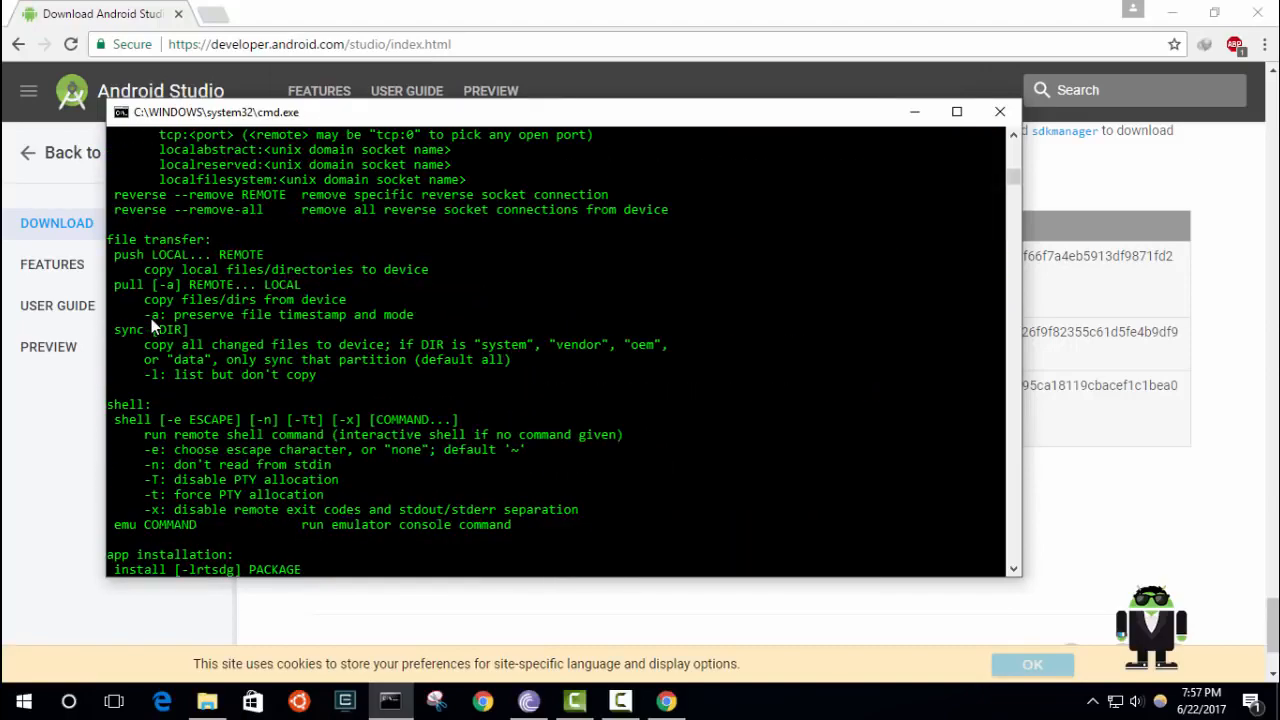
pyautogui.scroll(-20, 152, 325)
pyautogui.scroll(-12, 152, 325)
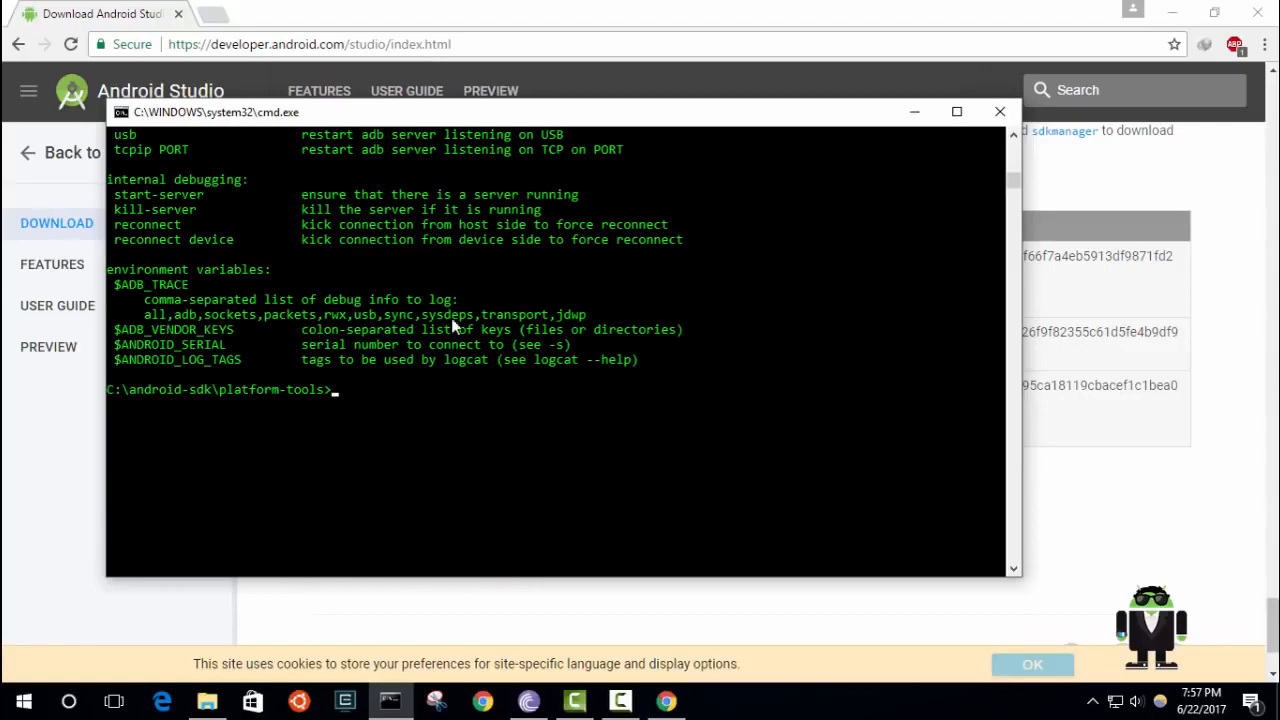
# Minimize the command window and copy the folder path C:\android-sdk\platform-tools from File Explorer
pyautogui.click(917, 111)
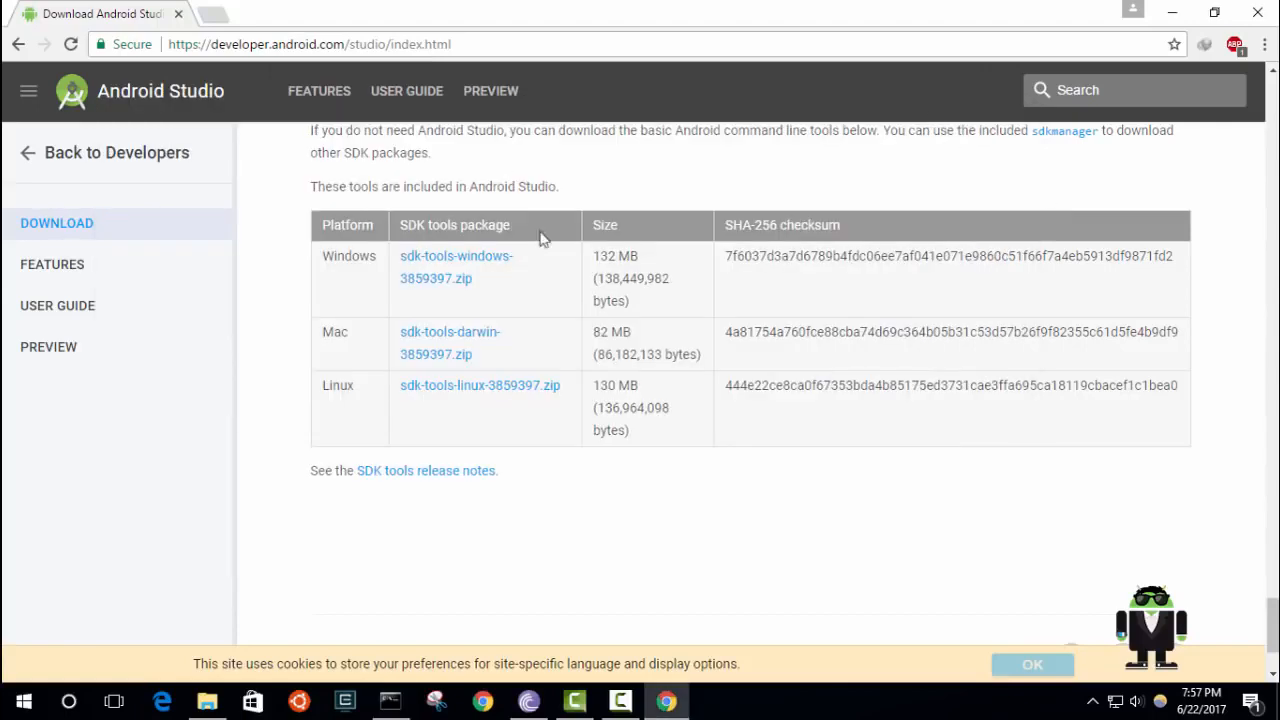
pyautogui.moveTo(188, 708)
pyautogui.click(205, 620)
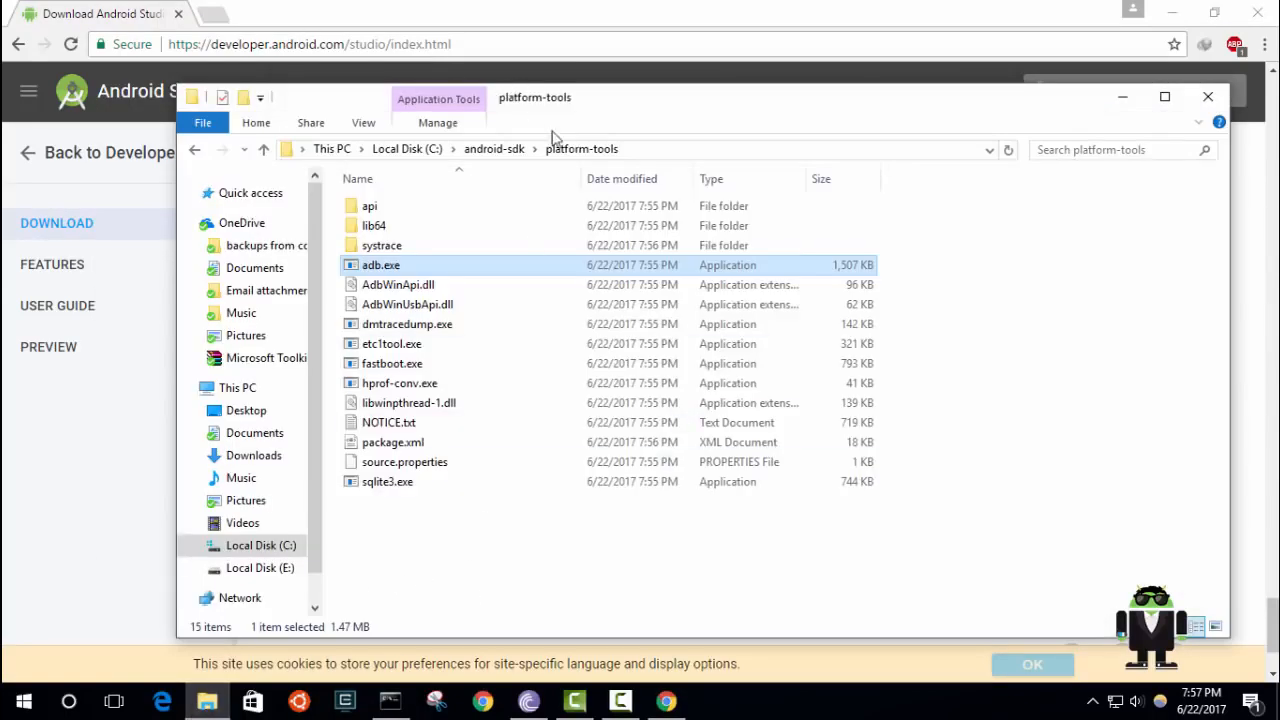
pyautogui.click(677, 153)
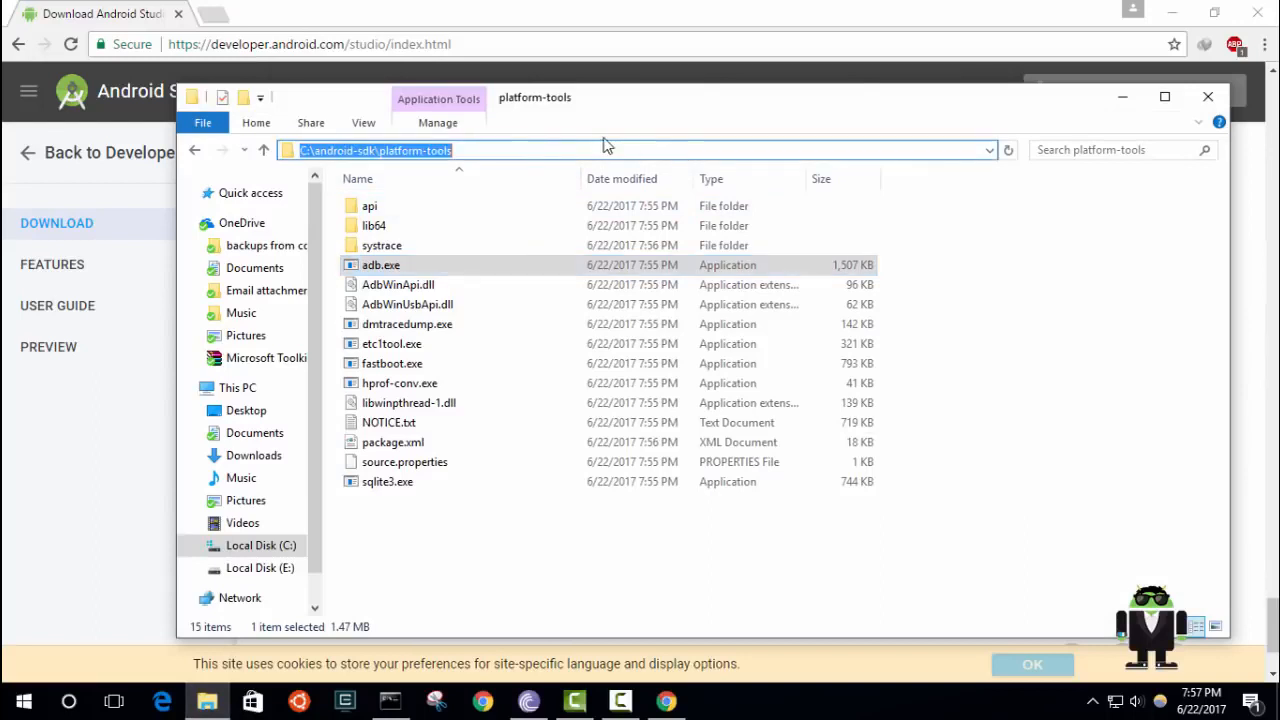
pyautogui.rightClick(516, 150)
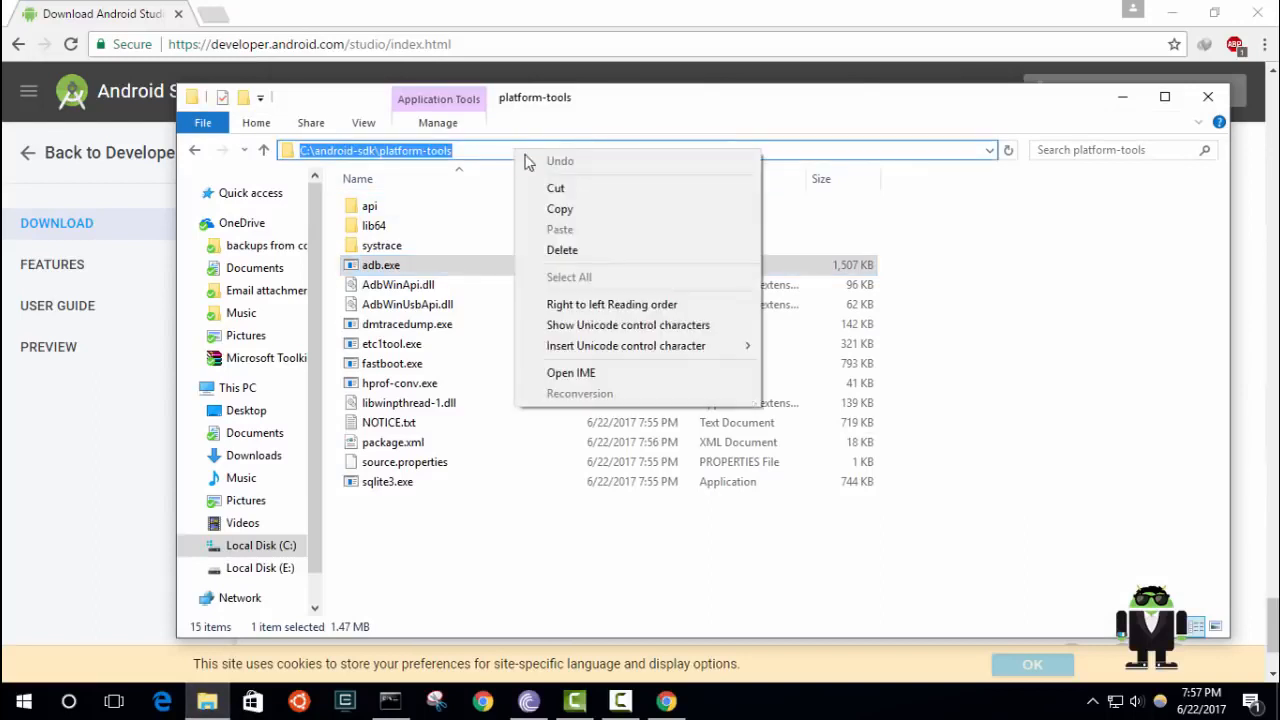
pyautogui.click(556, 210)
pyautogui.click(1122, 97)
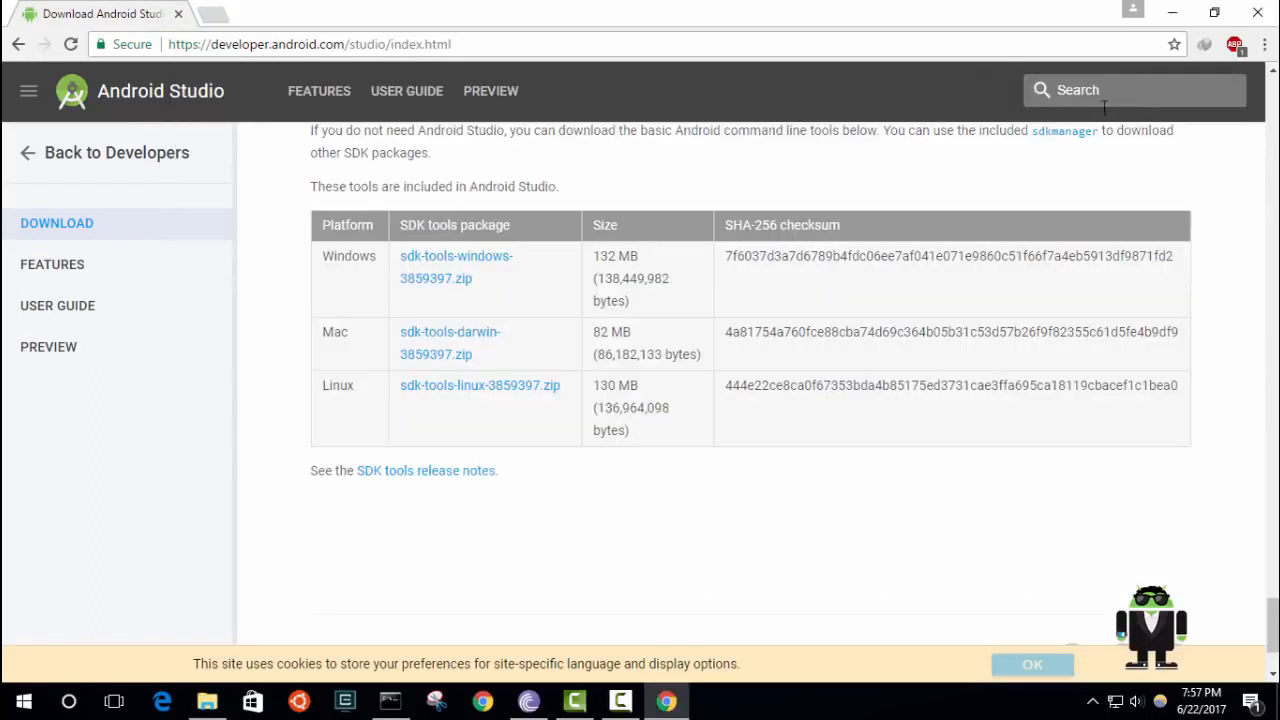
# Go to the desktop and open the Environment Variables dialog from This PC's advanced system settings
pyautogui.click(1172, 13)
pyautogui.rightClick(20, 34)
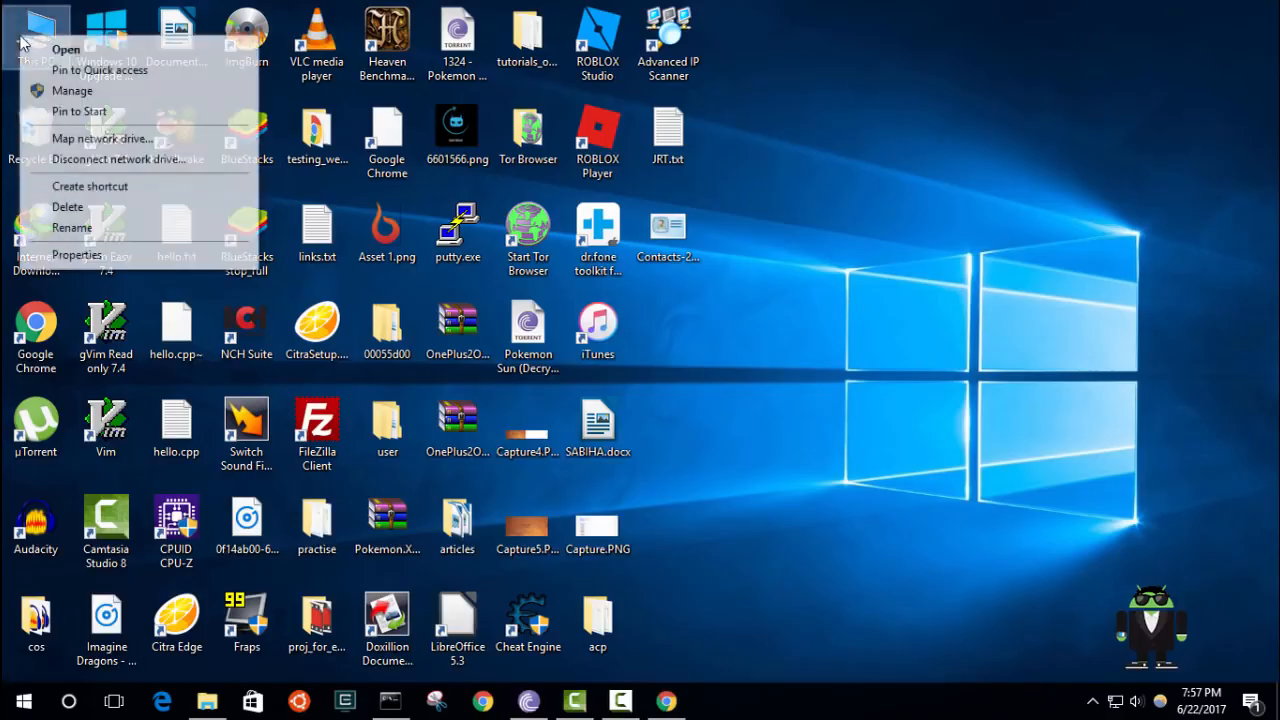
pyautogui.click(100, 262)
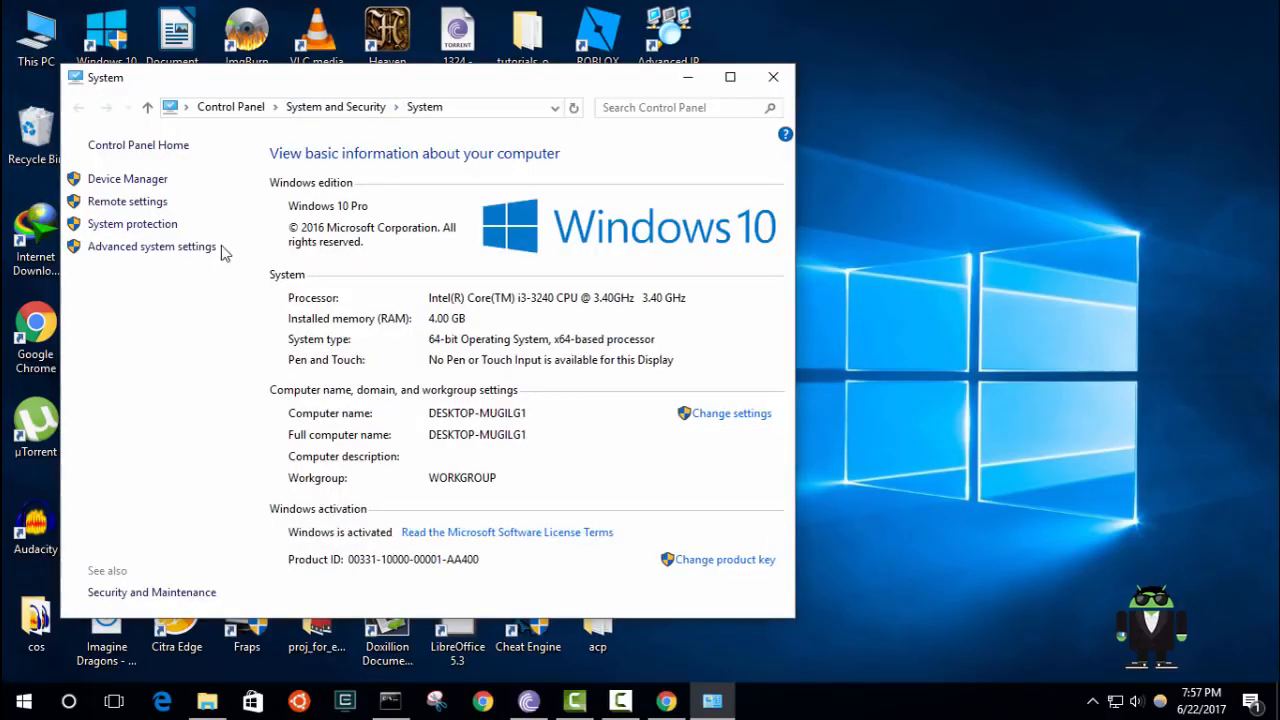
pyautogui.click(194, 247)
pyautogui.click(445, 512)
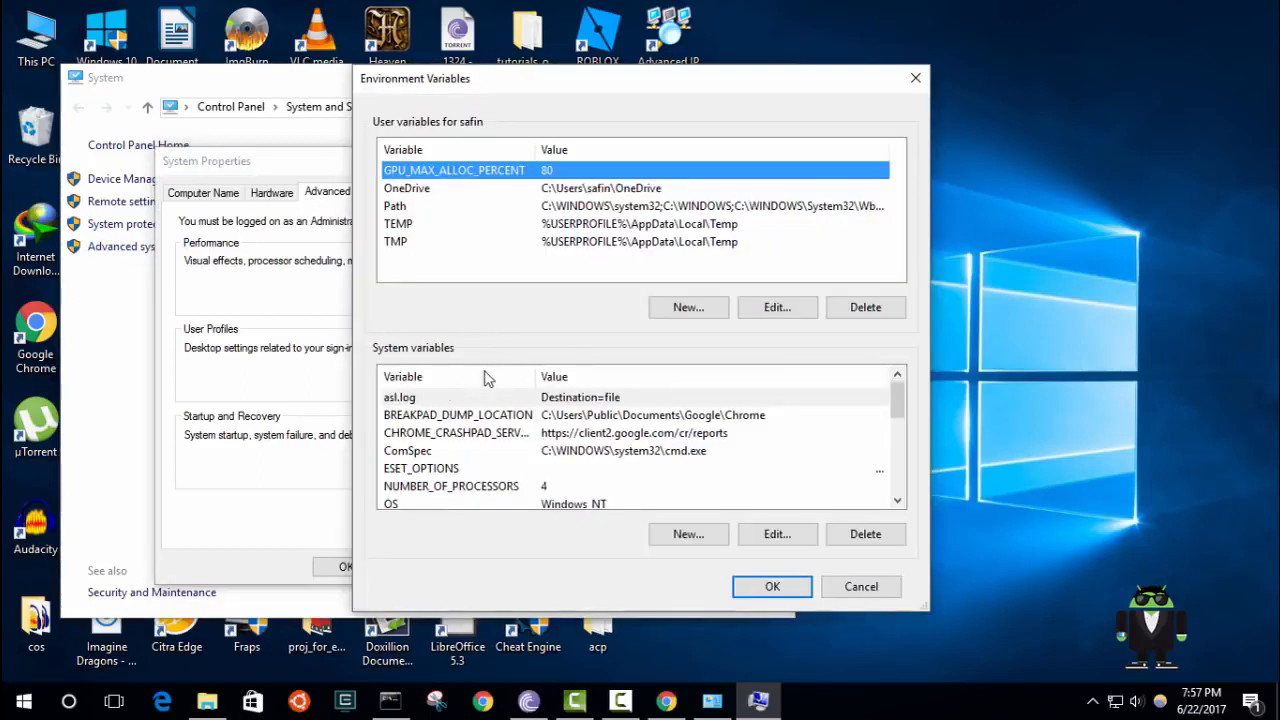
# Add the copied path C:\android-sdk\platform-tools as a new entry in the system Path variable and confirm
pyautogui.scroll(-1, 471, 466)
pyautogui.click(471, 468)
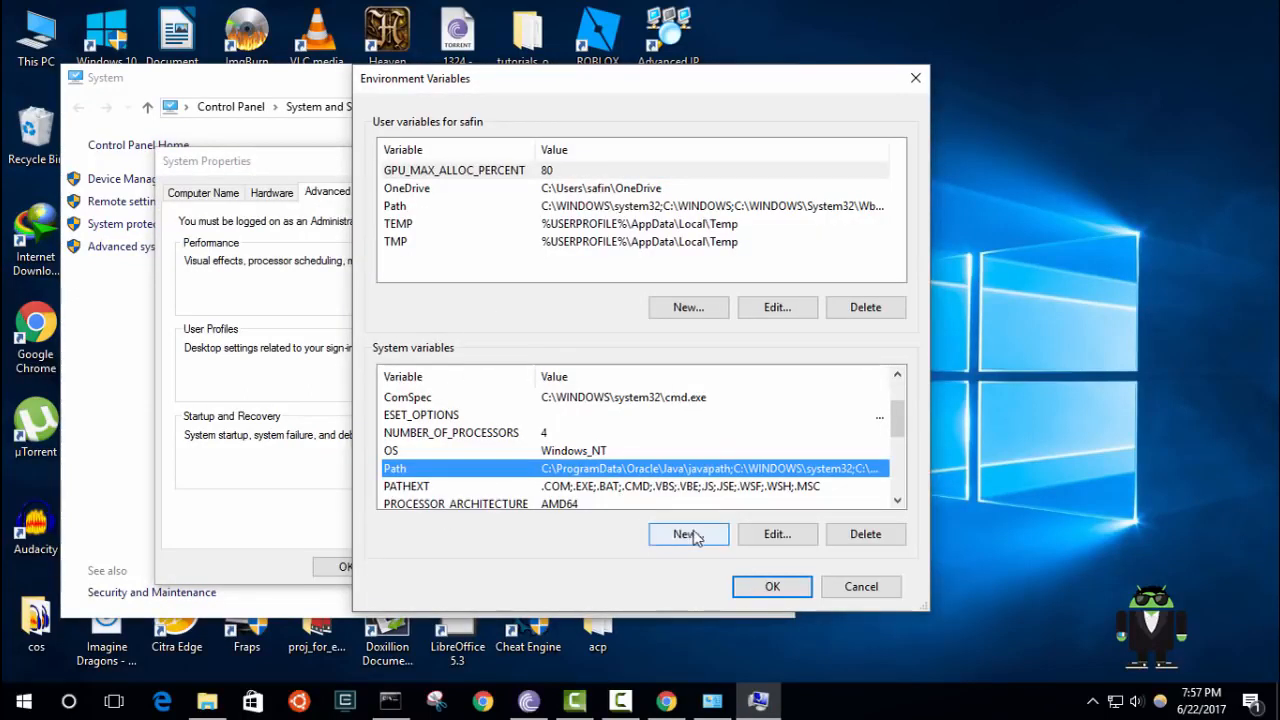
pyautogui.click(775, 534)
pyautogui.click(829, 162)
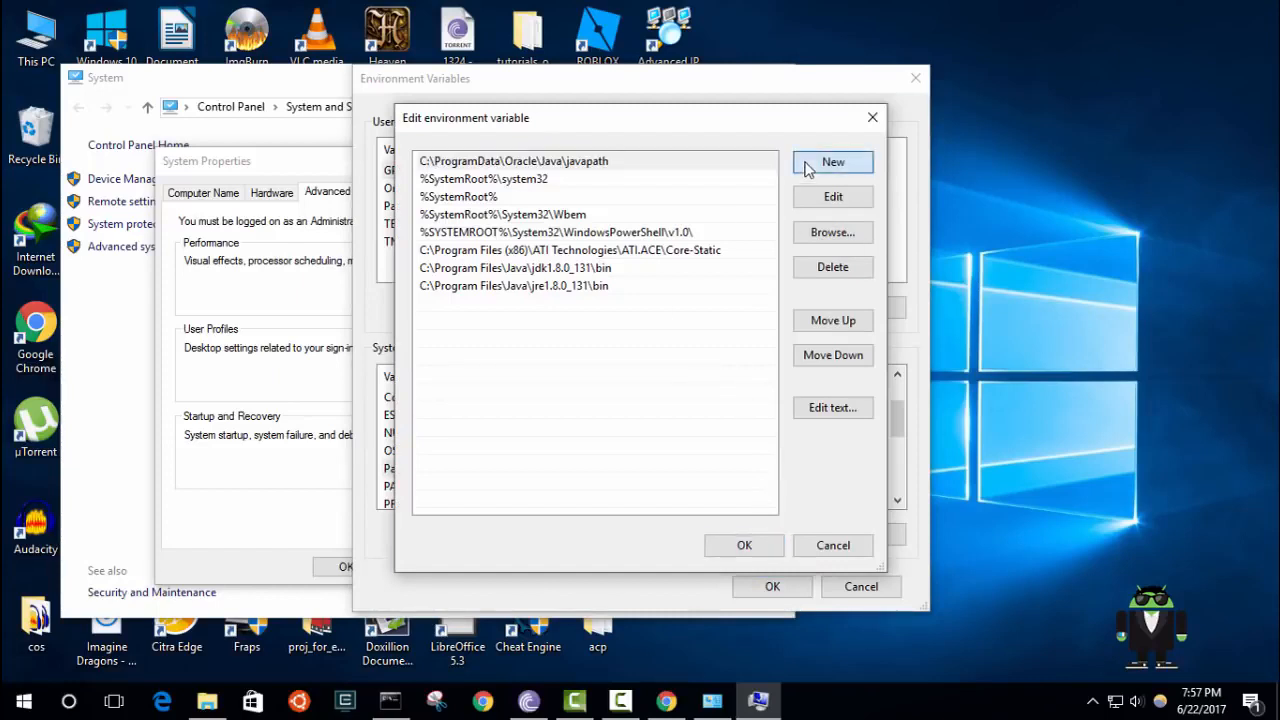
pyautogui.hotkey('ctrl', 'v')
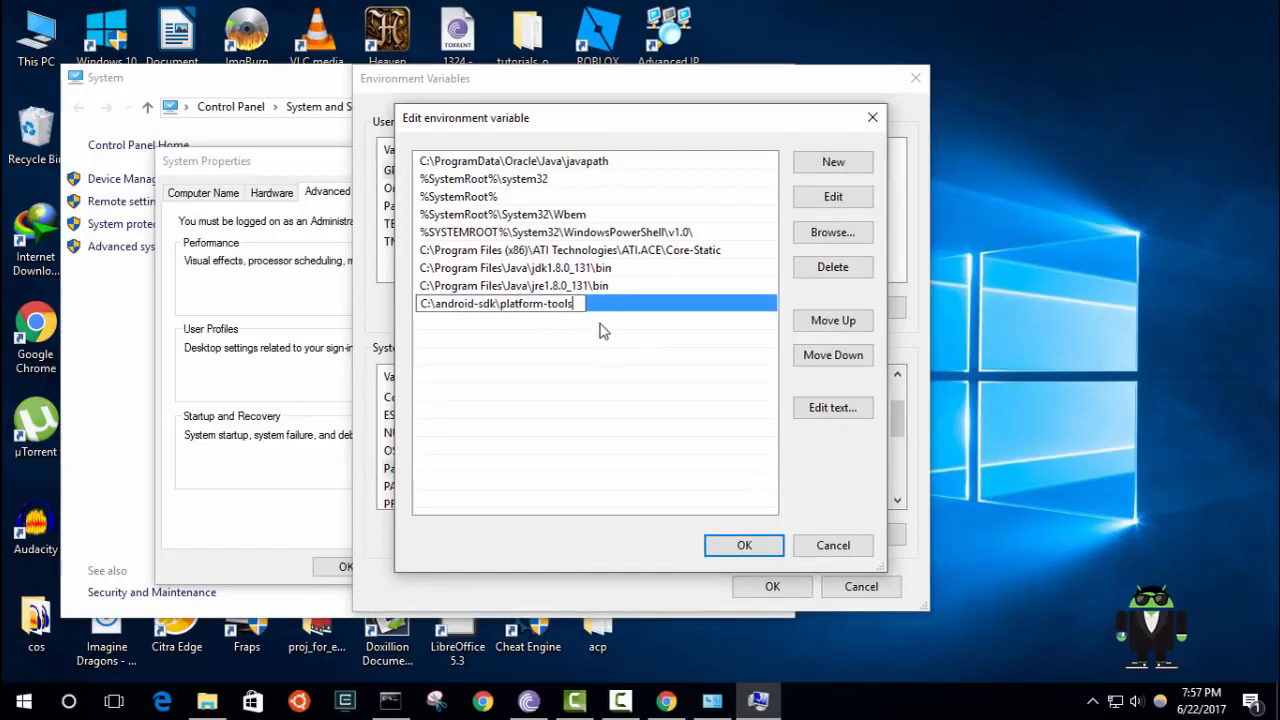
pyautogui.click(765, 547)
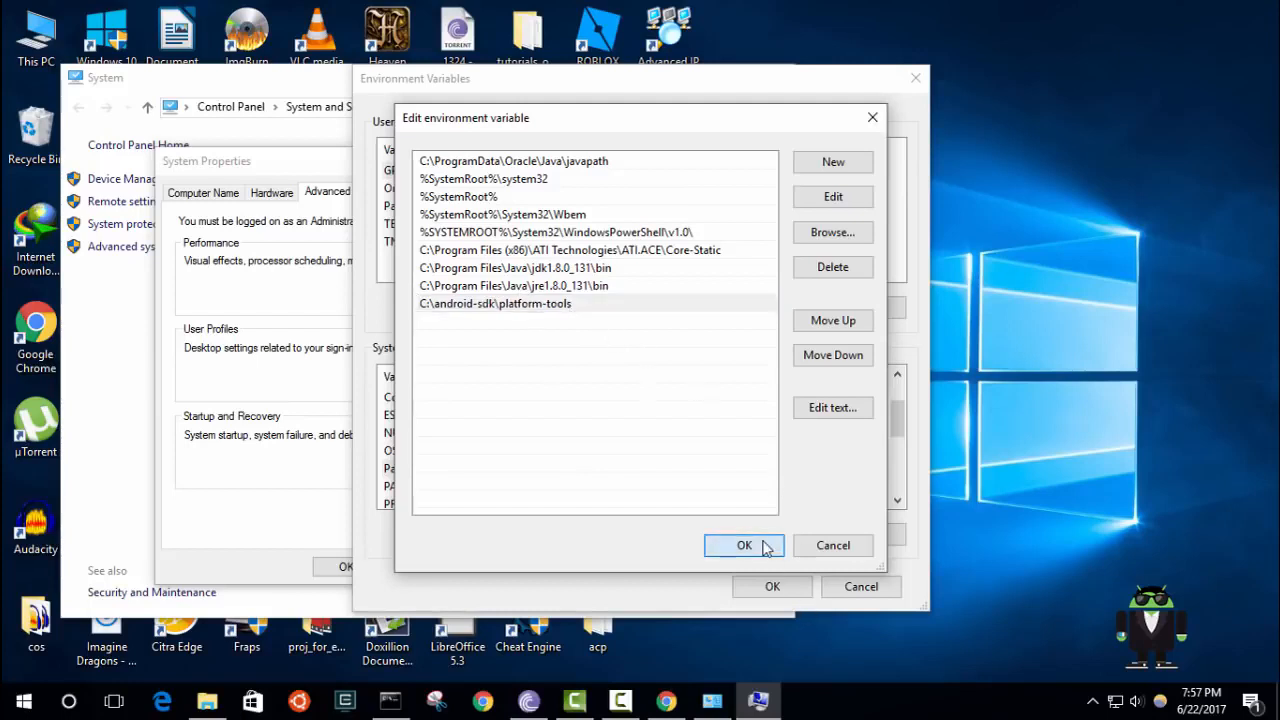
# Reopen the system Path variable and paste C:\android-sdk\platform-tools into another new entry
pyautogui.click(765, 535)
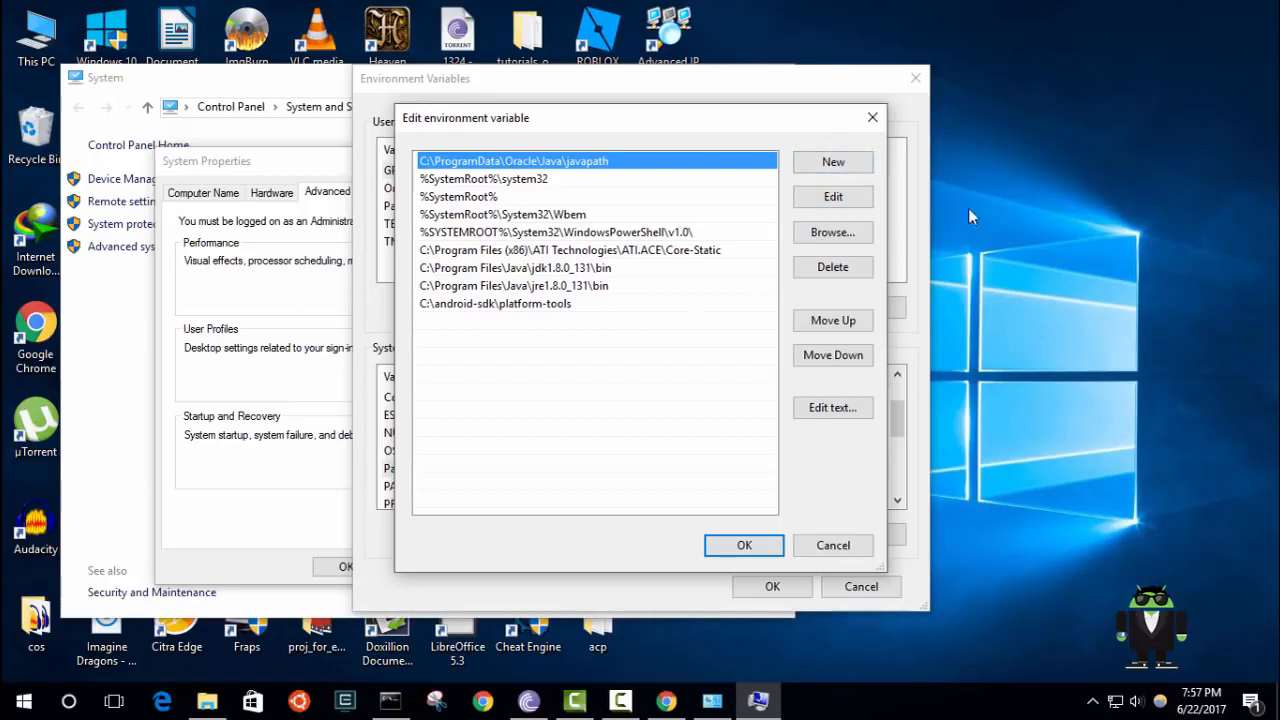
pyautogui.click(854, 163)
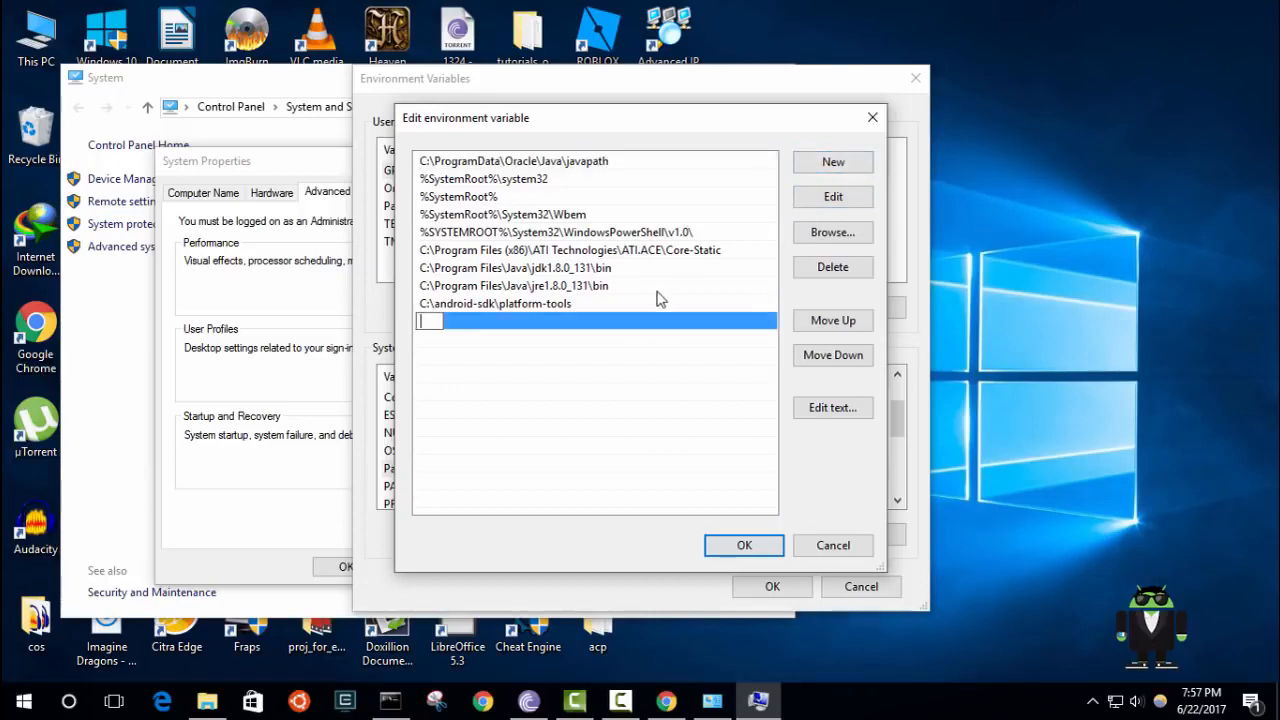
pyautogui.hotkey('ctrl', 'v')
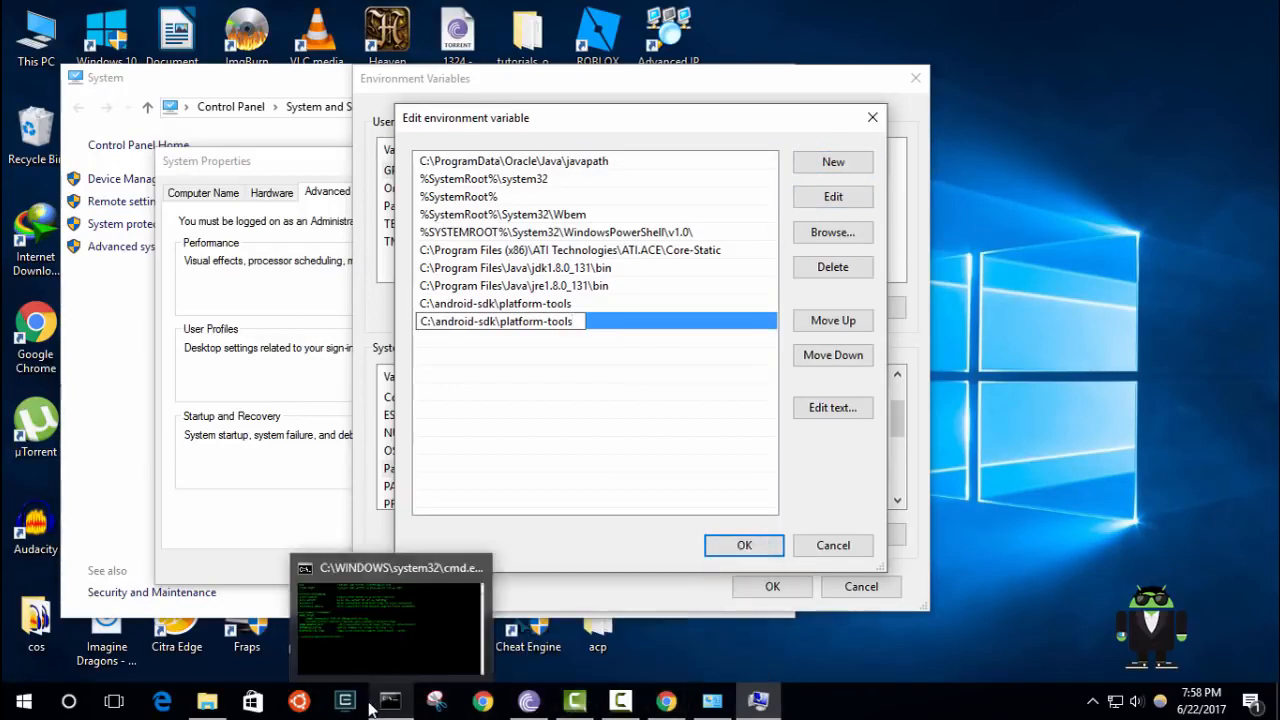
# Switch to File Explorer, go to the android-sdk\tools\bin folder and copy its path
pyautogui.click(210, 702)
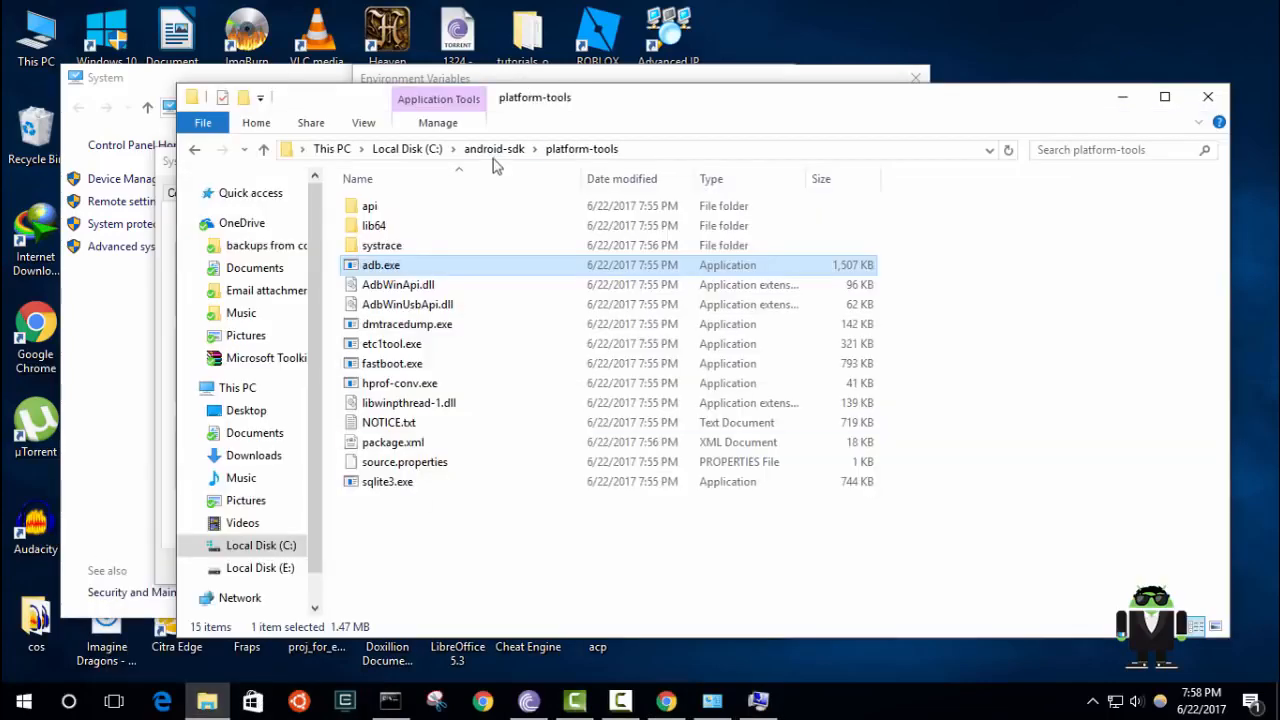
pyautogui.click(501, 150)
pyautogui.doubleClick(374, 245)
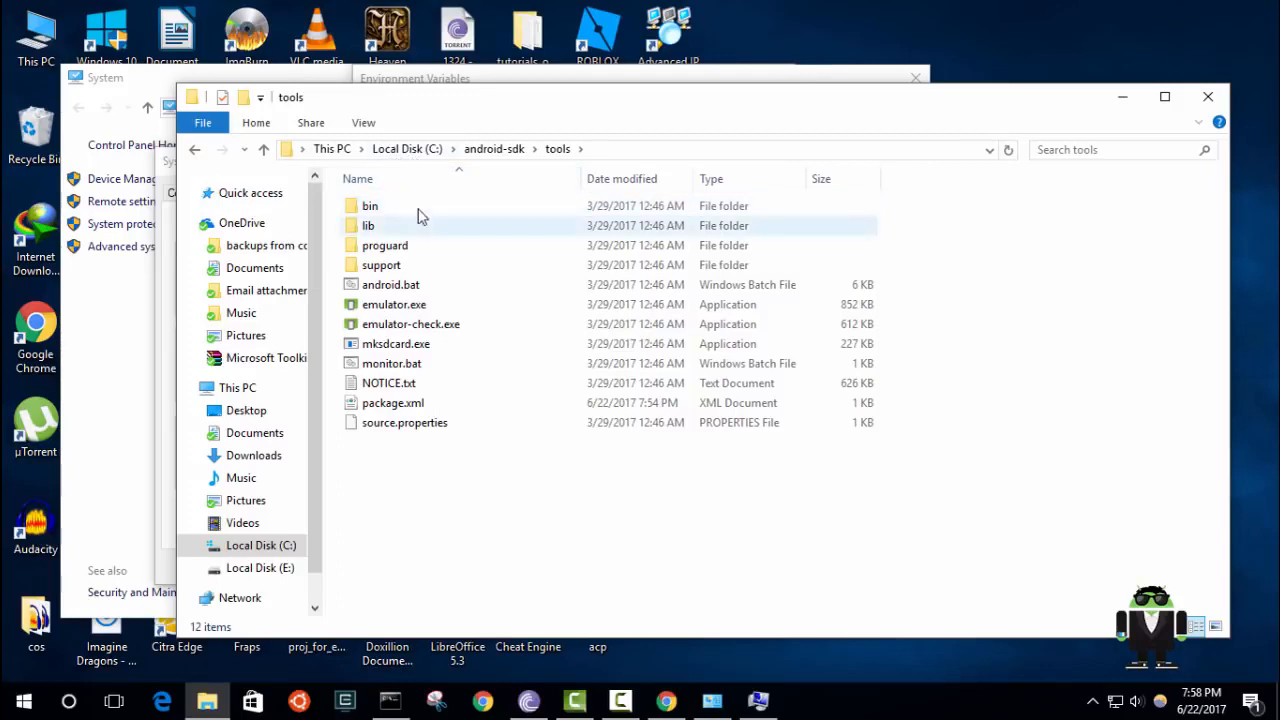
pyautogui.doubleClick(370, 206)
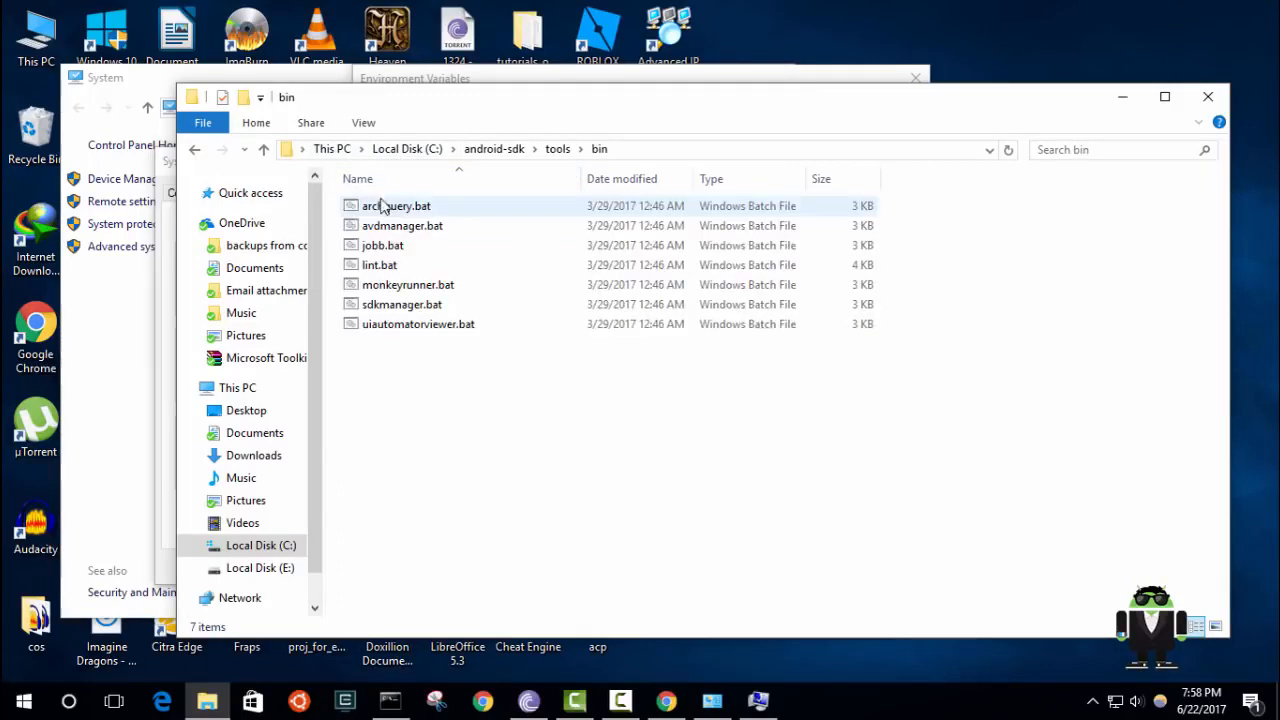
pyautogui.click(714, 155)
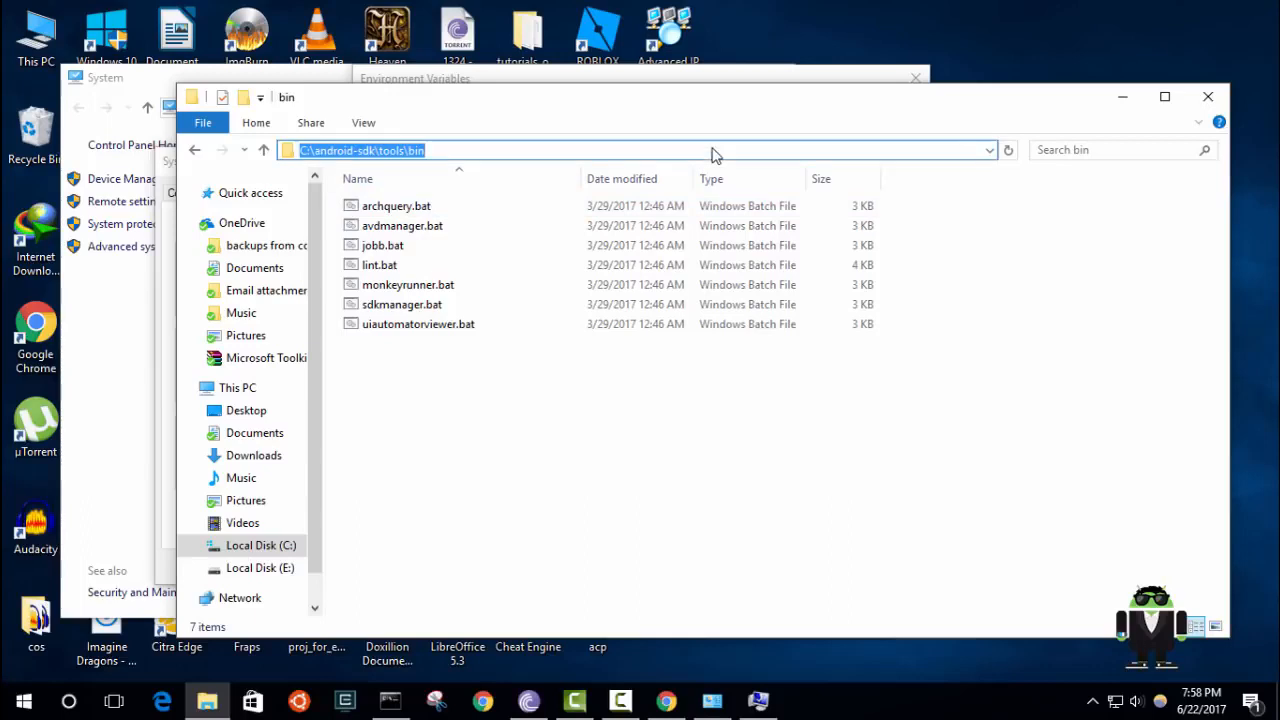
pyautogui.click(1122, 96)
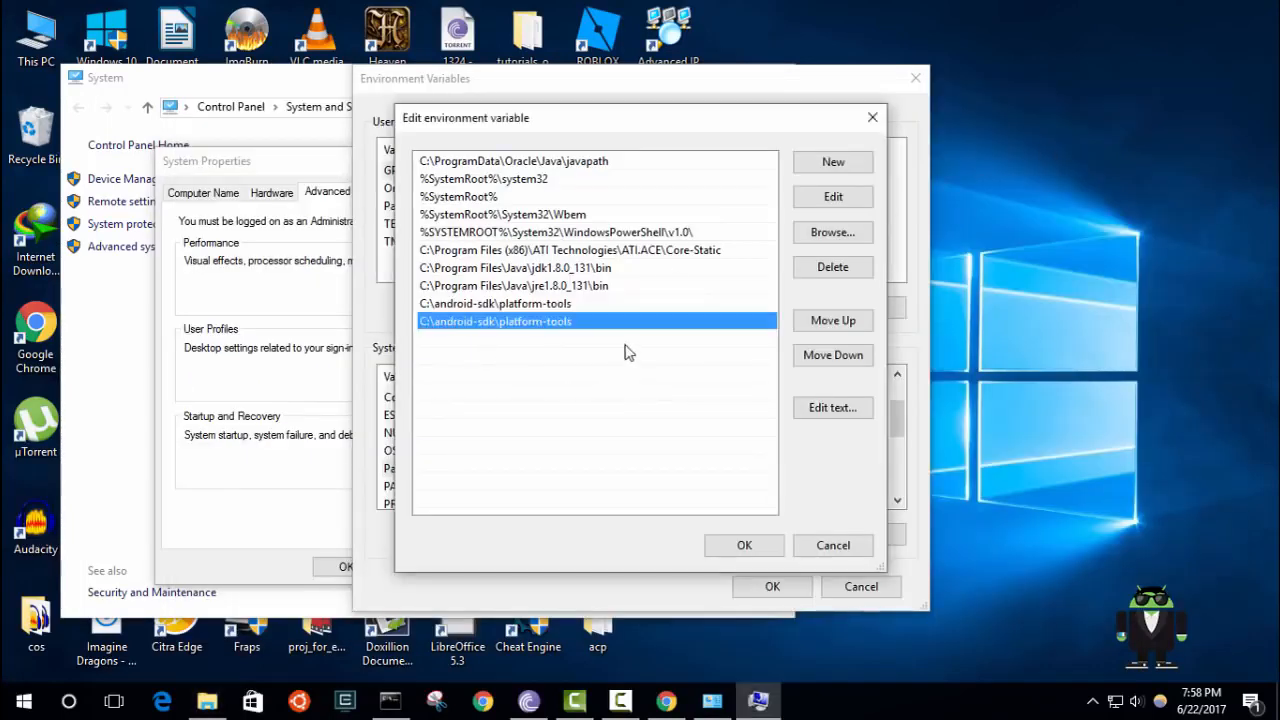
# Replace the last, duplicate Path entry with C:\android-sdk\tools\bin and confirm the environment variable changes
pyautogui.click(822, 197)
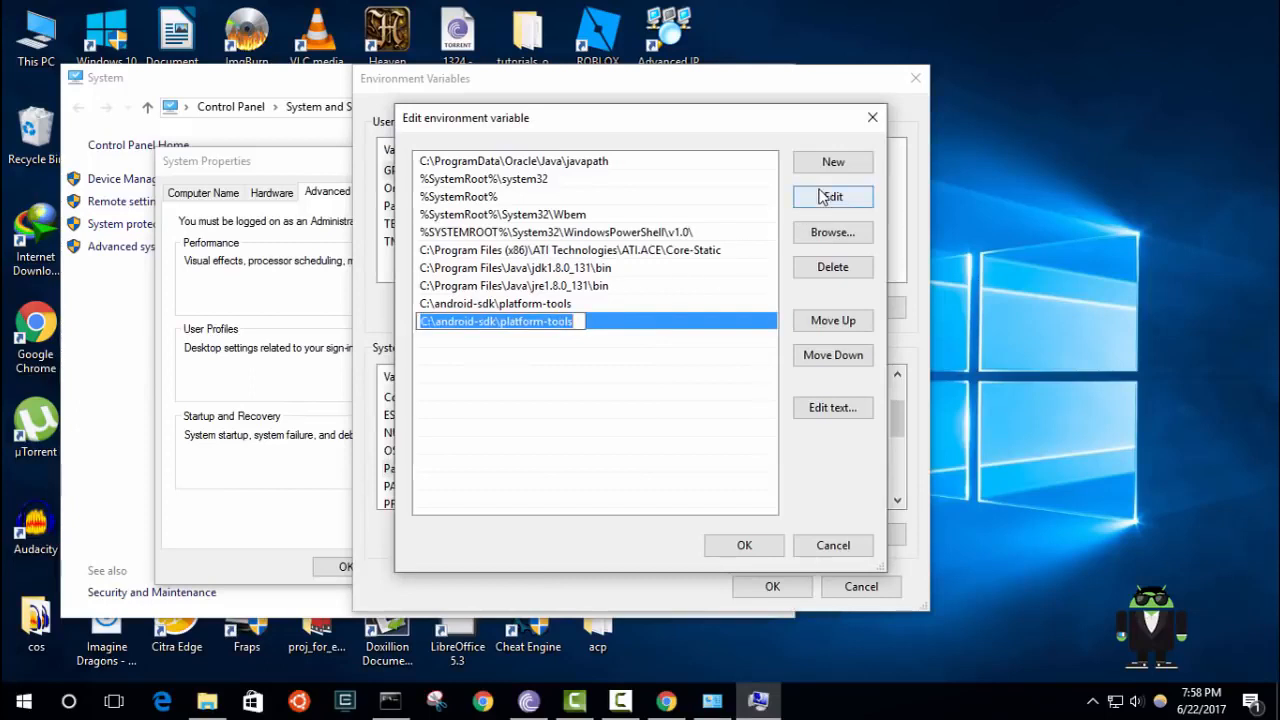
pyautogui.press('BackSpace')
pyautogui.hotkey('ctrl', 'v')
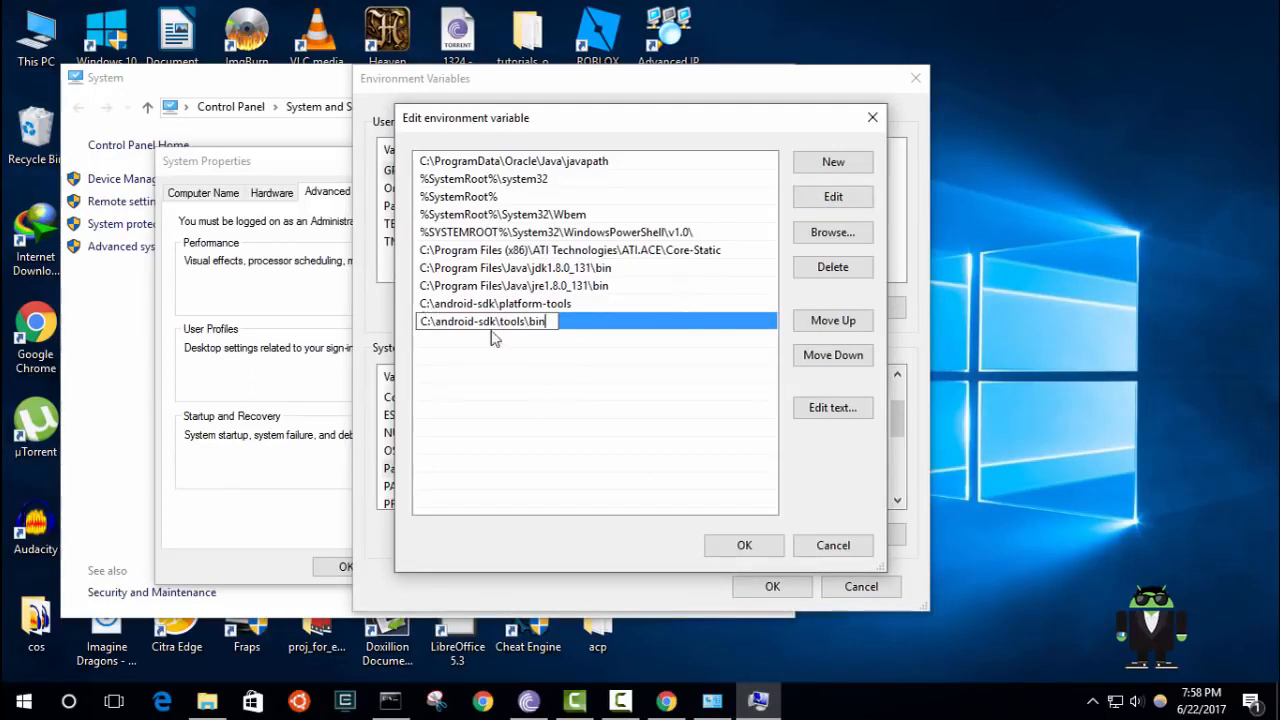
pyautogui.click(745, 550)
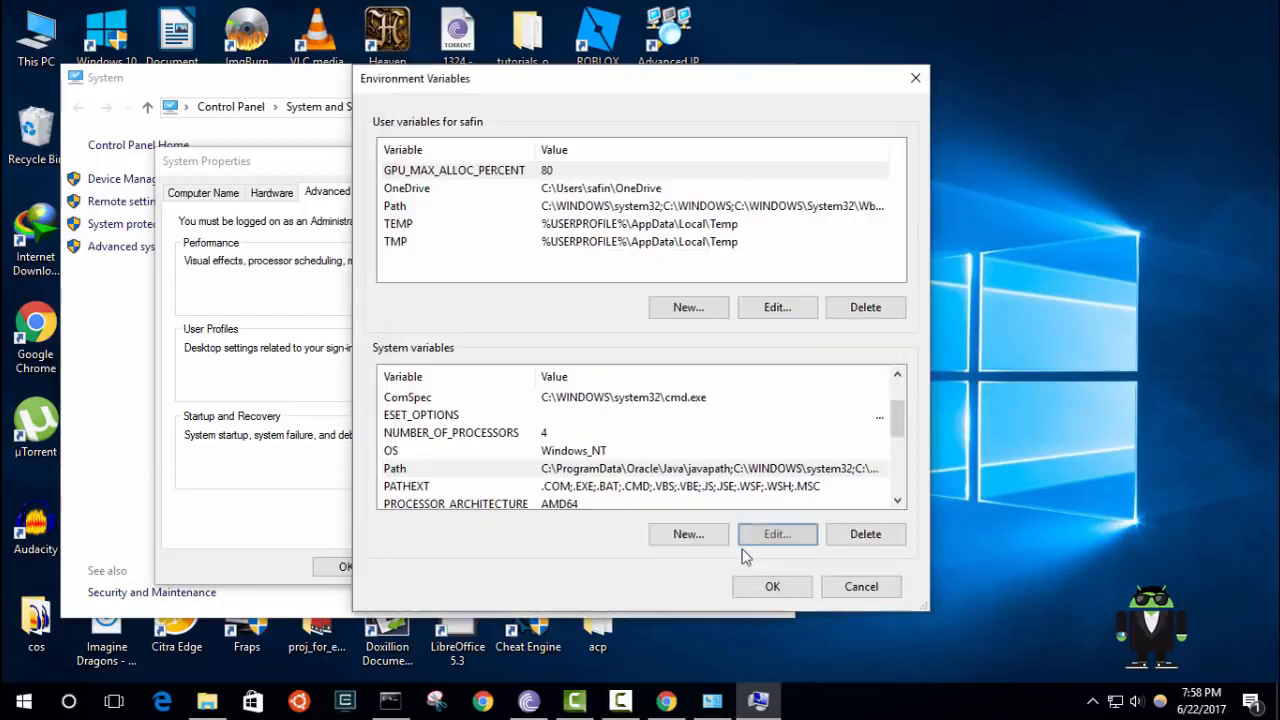
pyautogui.click(760, 588)
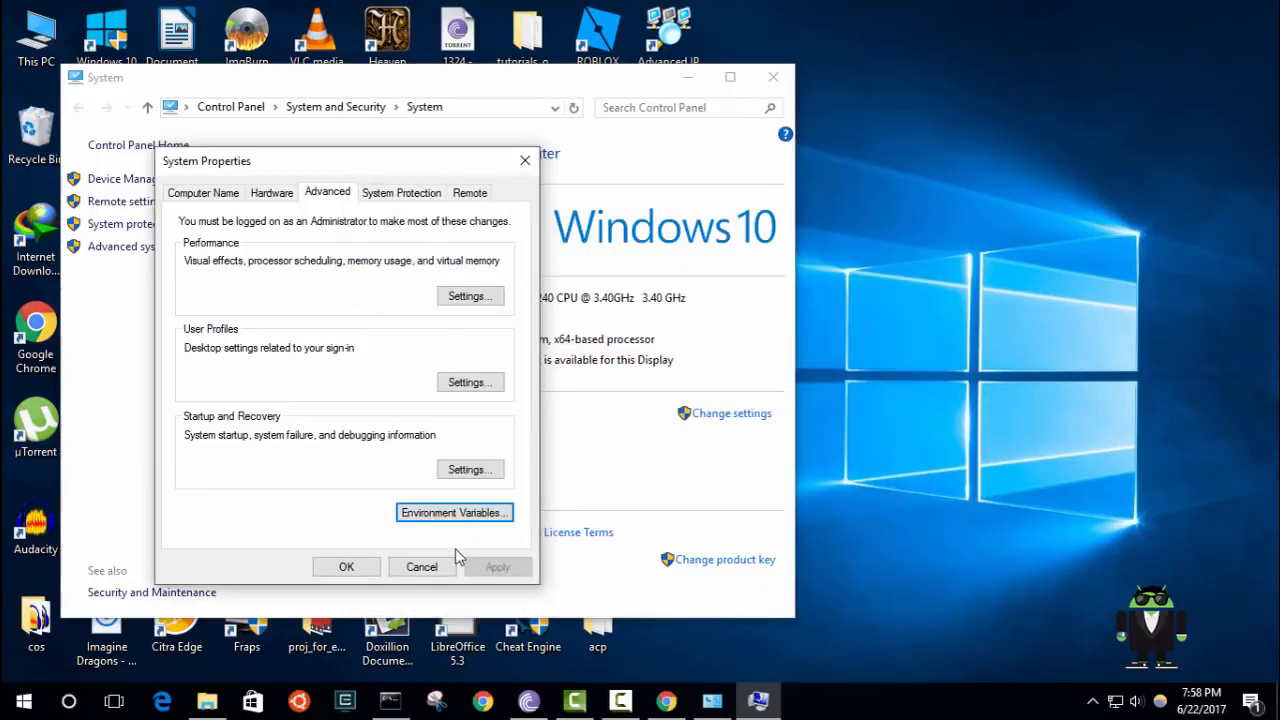
# Confirm and close System Properties, minimize the File Explorer window and close the System window
pyautogui.click(346, 566)
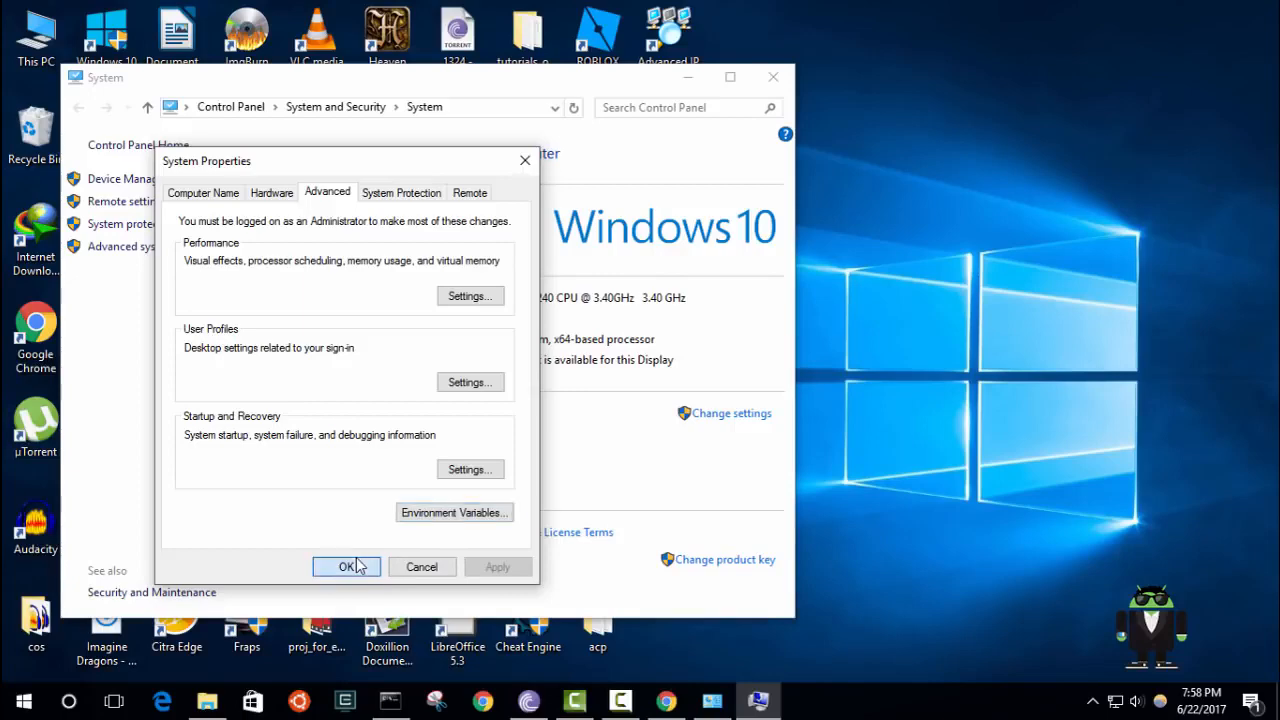
pyautogui.click(207, 700)
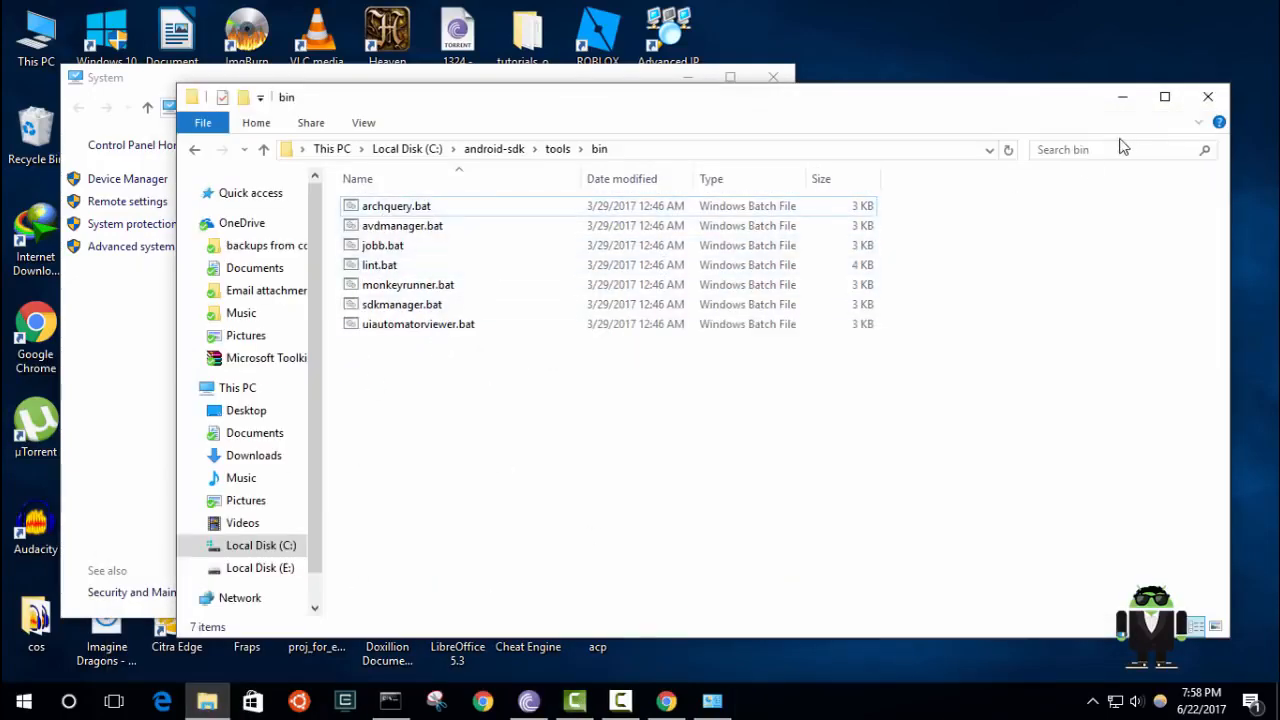
pyautogui.click(1121, 97)
pyautogui.click(773, 77)
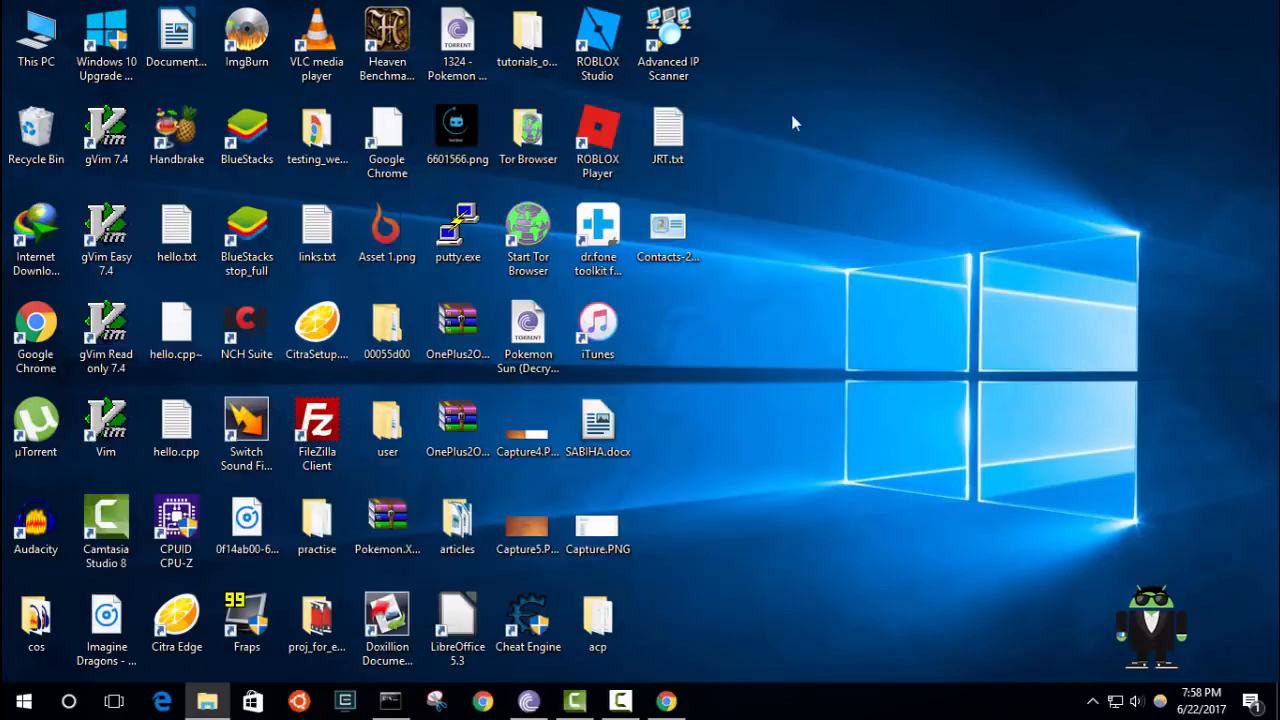
# Close the old Command Prompt, open a fresh one and run the adb and fastboot commands in it
pyautogui.click(391, 701)
pyautogui.click(998, 113)
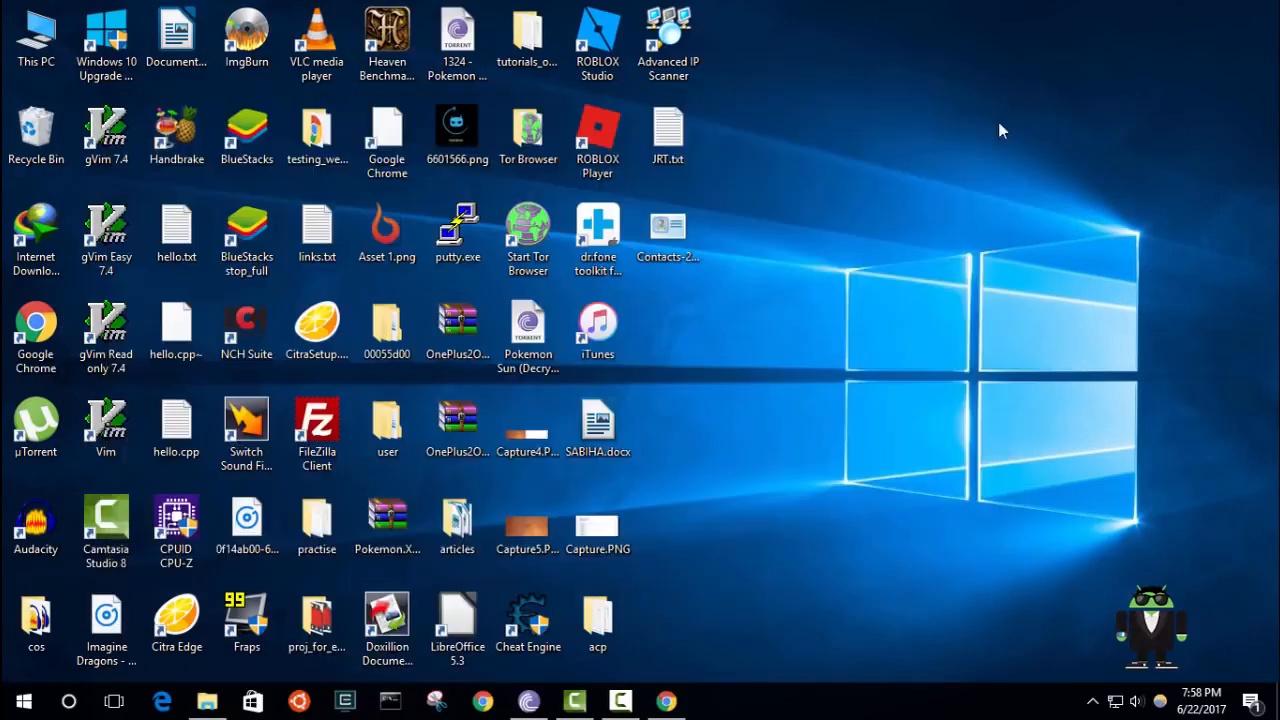
pyautogui.click(390, 700)
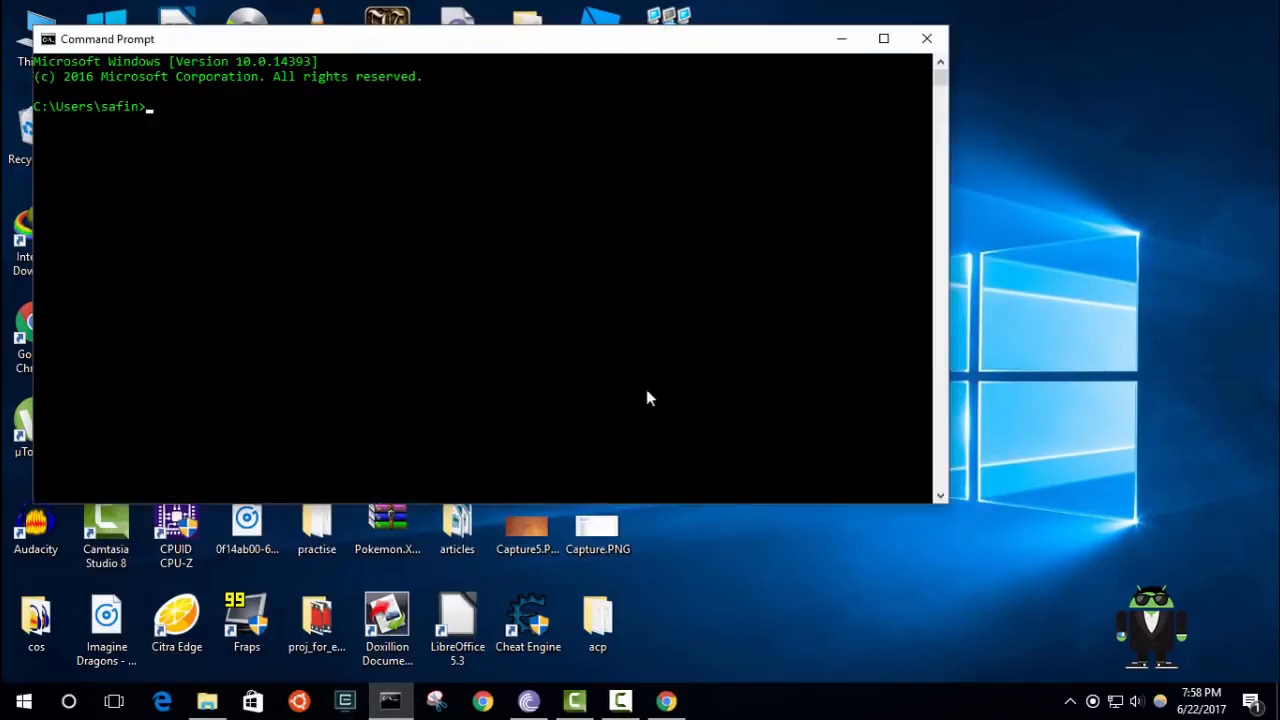
pyautogui.moveTo(456, 46); pyautogui.dragTo(683, 158)
pyautogui.write('adb')
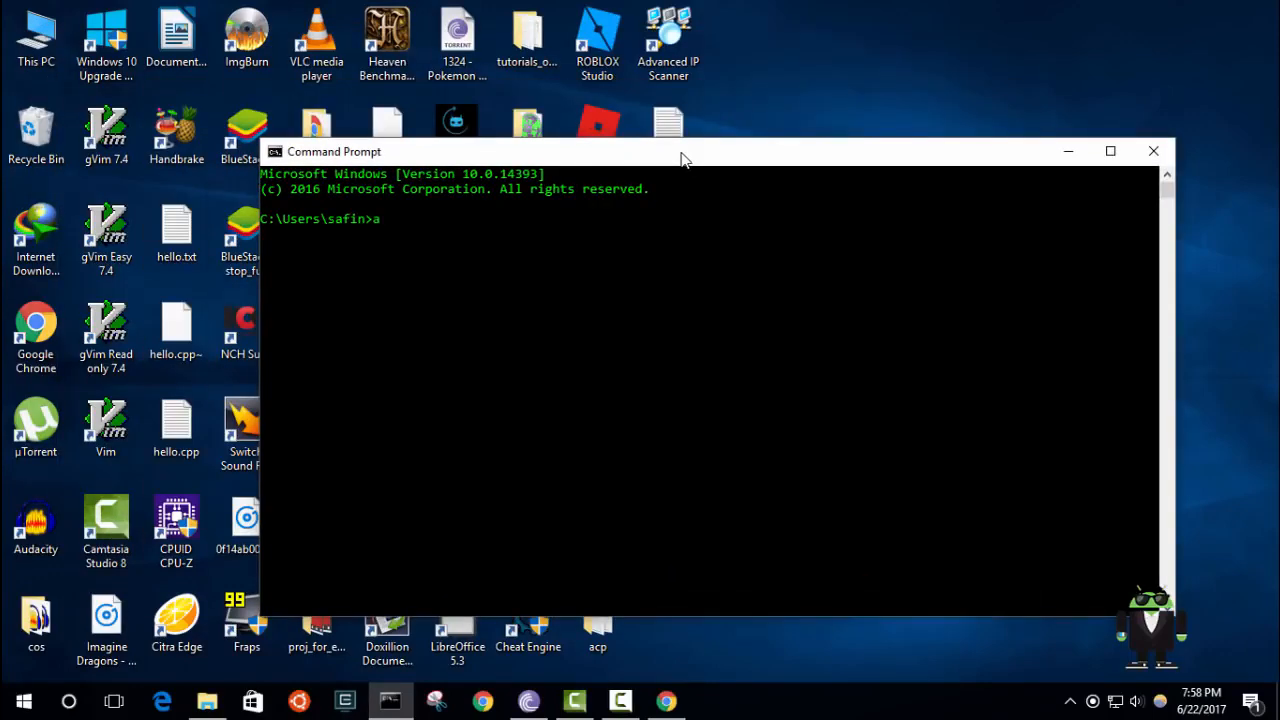
pyautogui.press('Return')
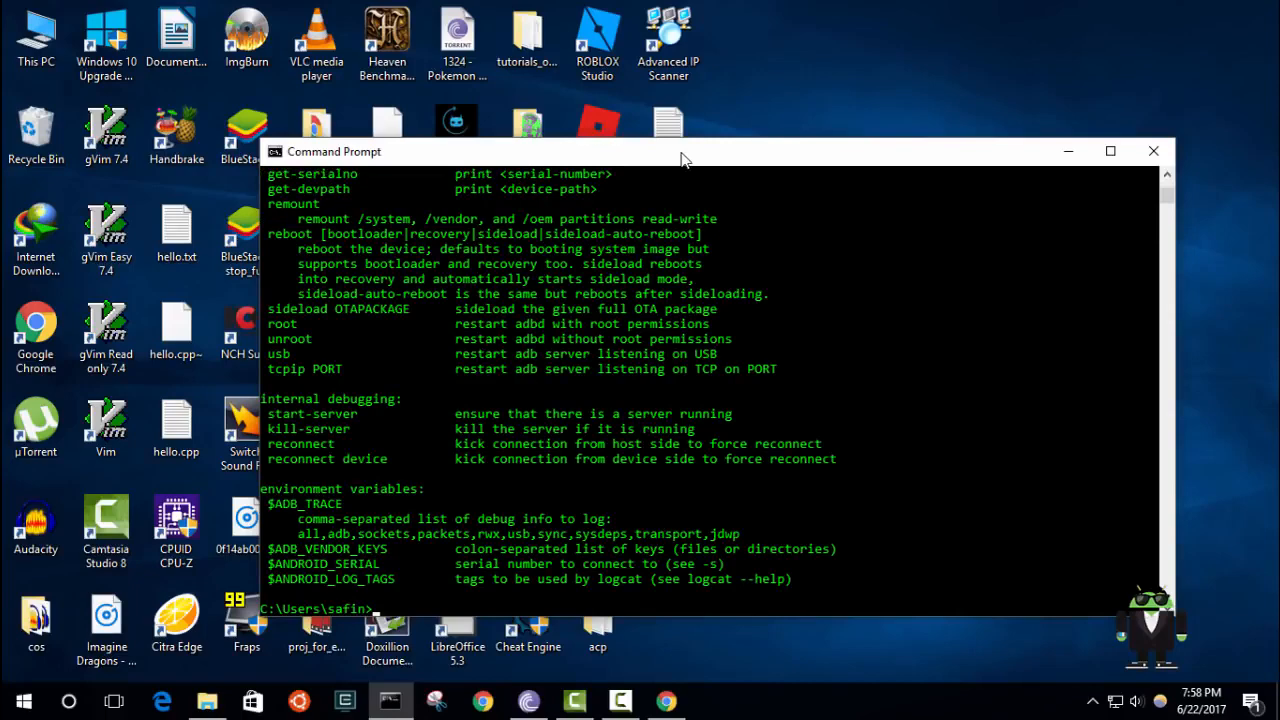
pyautogui.write('fastboot')
pyautogui.press('Return')
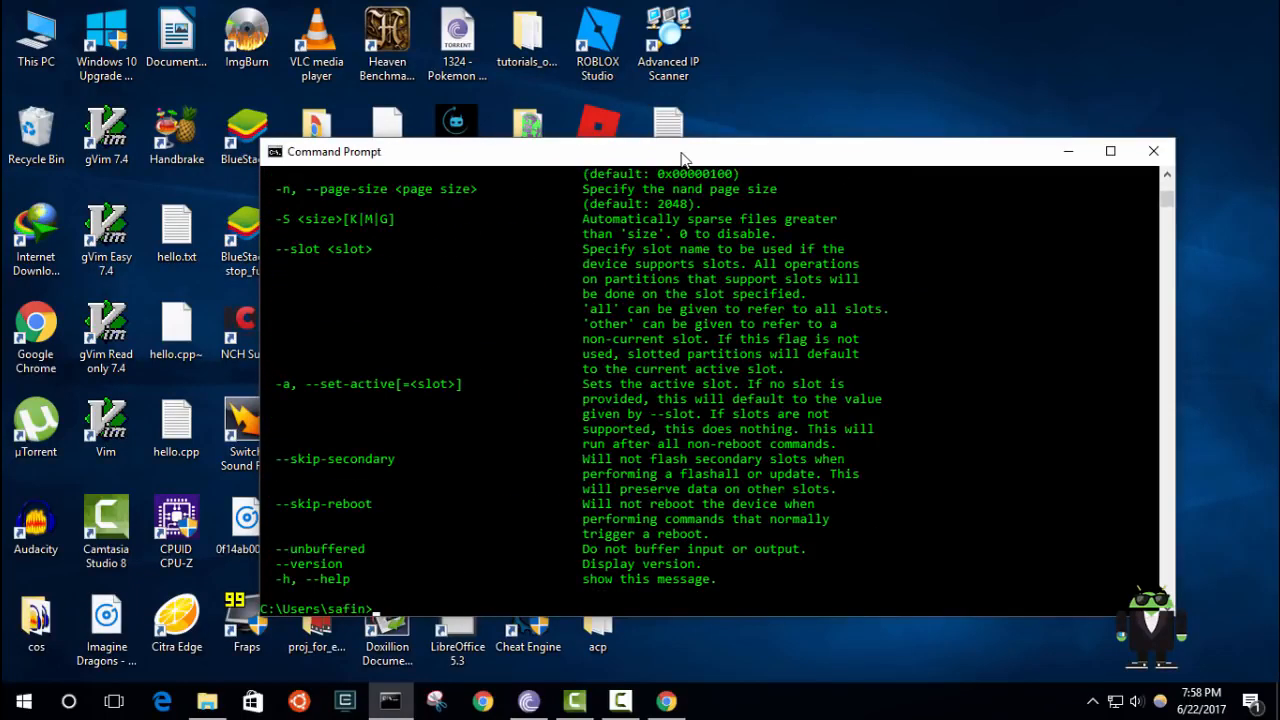
# Examine the adb and fastboot output in Command Prompt, from the initial adb command through the end of the fastboot options
pyautogui.scroll(20, 529, 336)
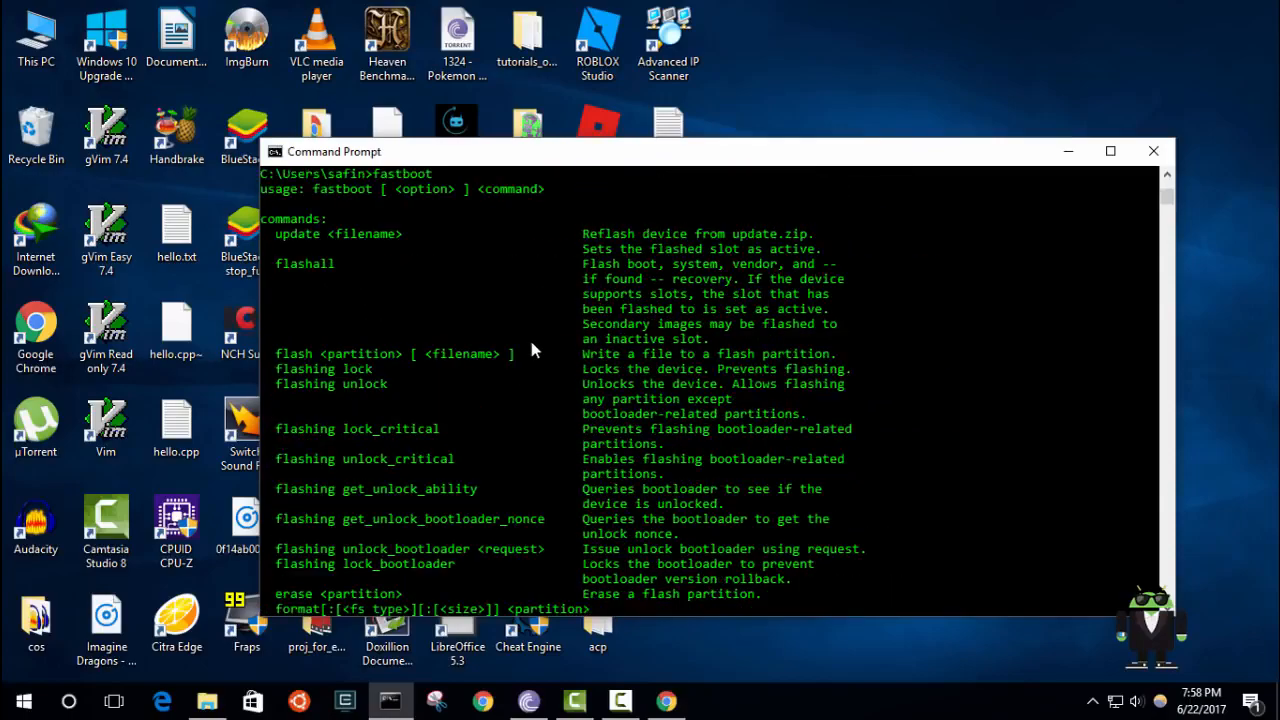
pyautogui.scroll(15, 531, 341)
pyautogui.scroll(7, 535, 315)
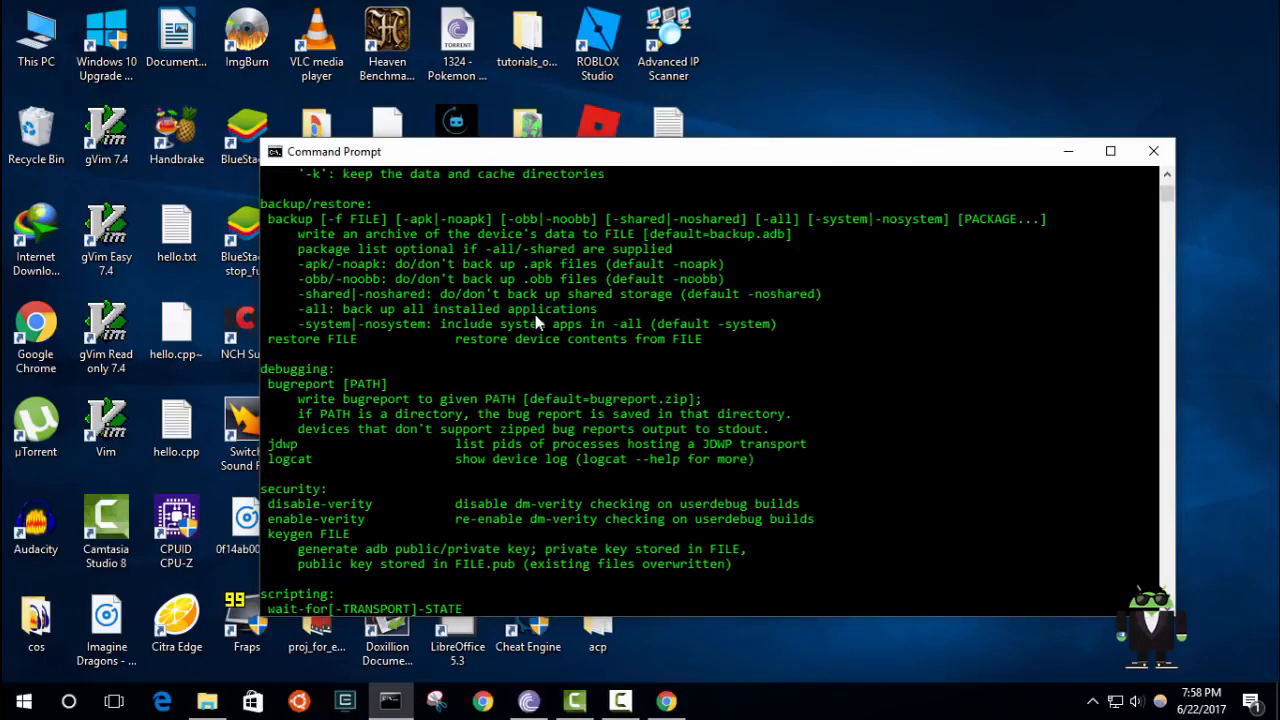
pyautogui.scroll(20, 535, 316)
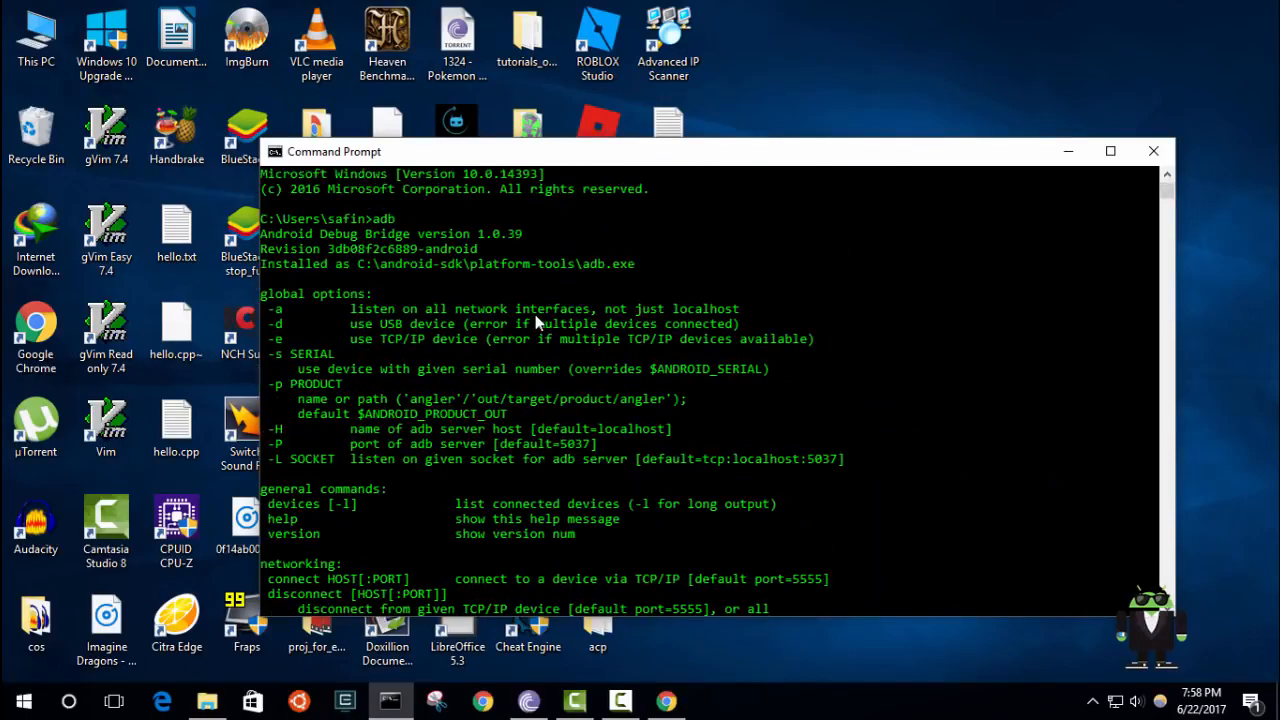
pyautogui.click(263, 215)
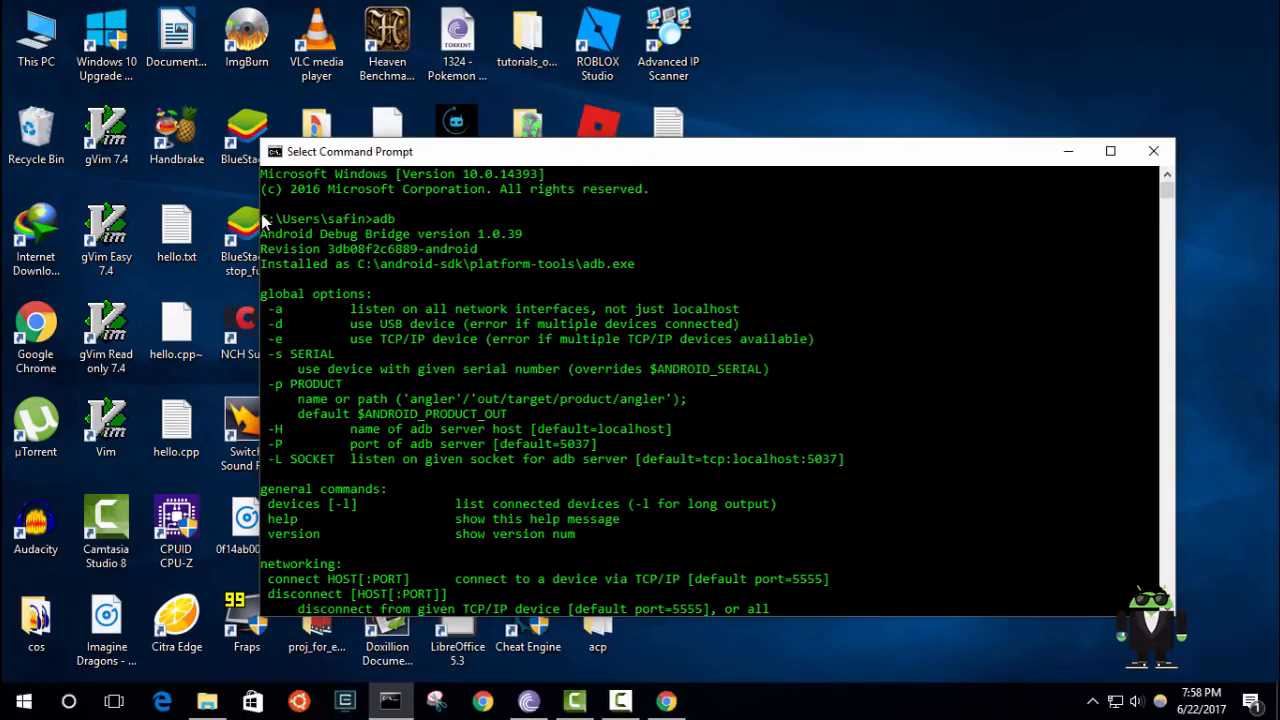
pyautogui.moveTo(263, 215); pyautogui.dragTo(397, 220)
pyautogui.click(434, 198)
pyautogui.scroll(-20, 530, 290)
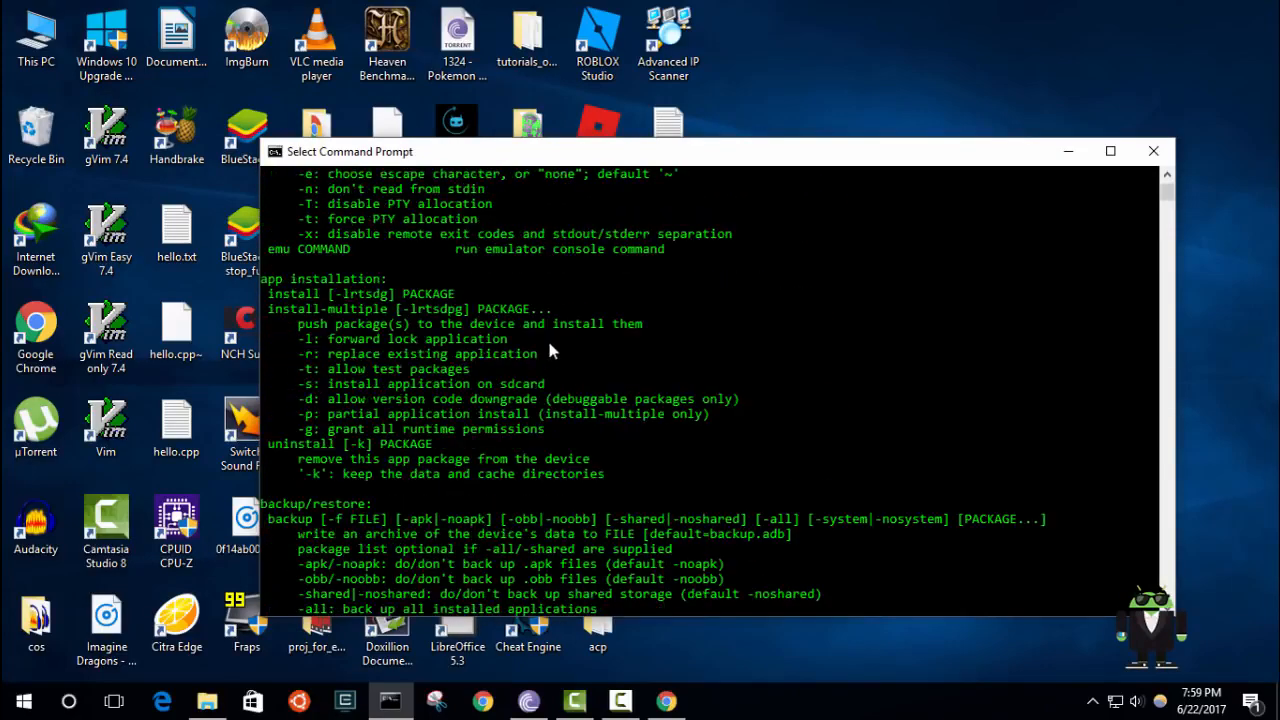
pyautogui.scroll(-20, 546, 340)
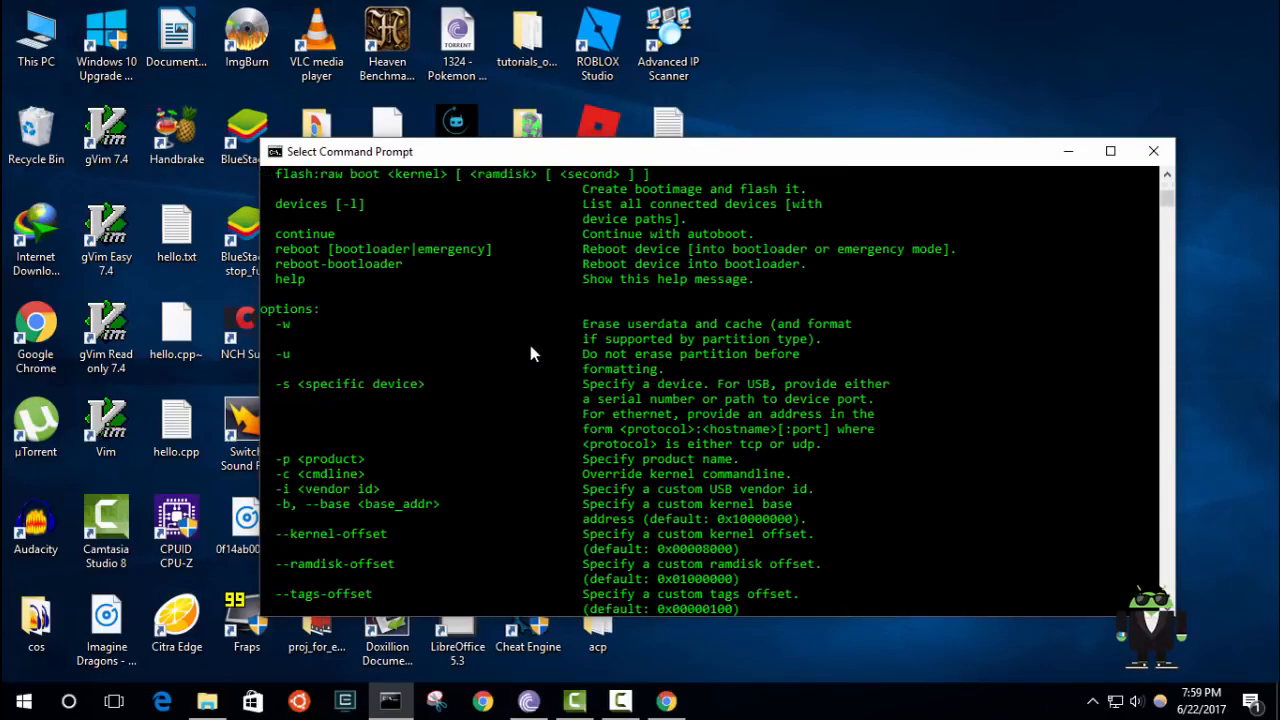
pyautogui.scroll(-5, 530, 354)
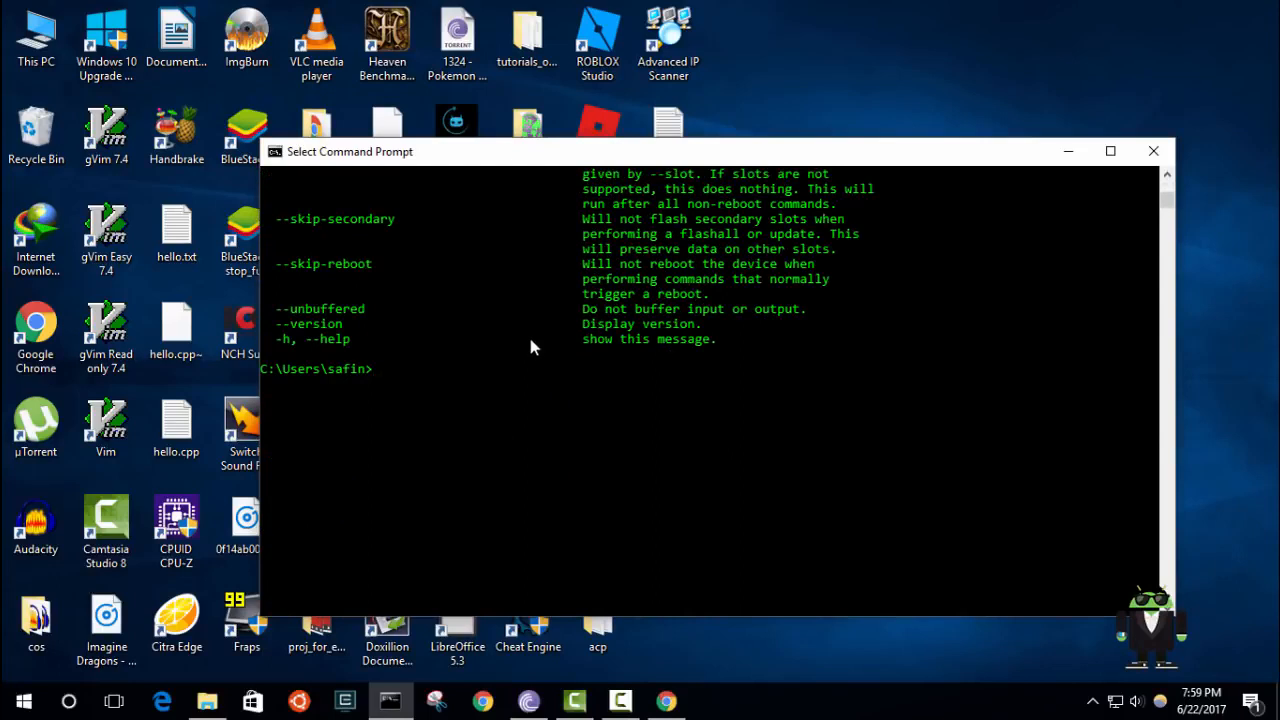